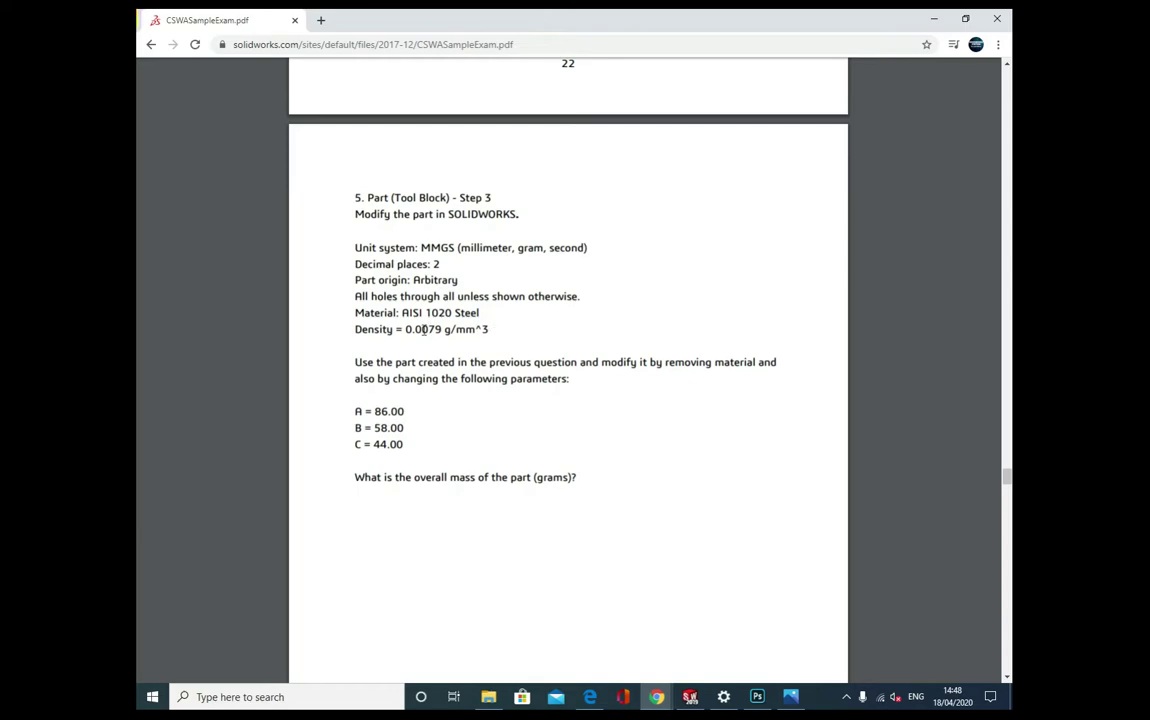
Read the Step 3 requirements for the tool block, including material, density, new parameters and the mass question, in the exam PDF
drag(423, 329, 492, 330)
click(418, 400)
drag(396, 470, 536, 501)
click(545, 523)
scroll(605, 490, down, 15)
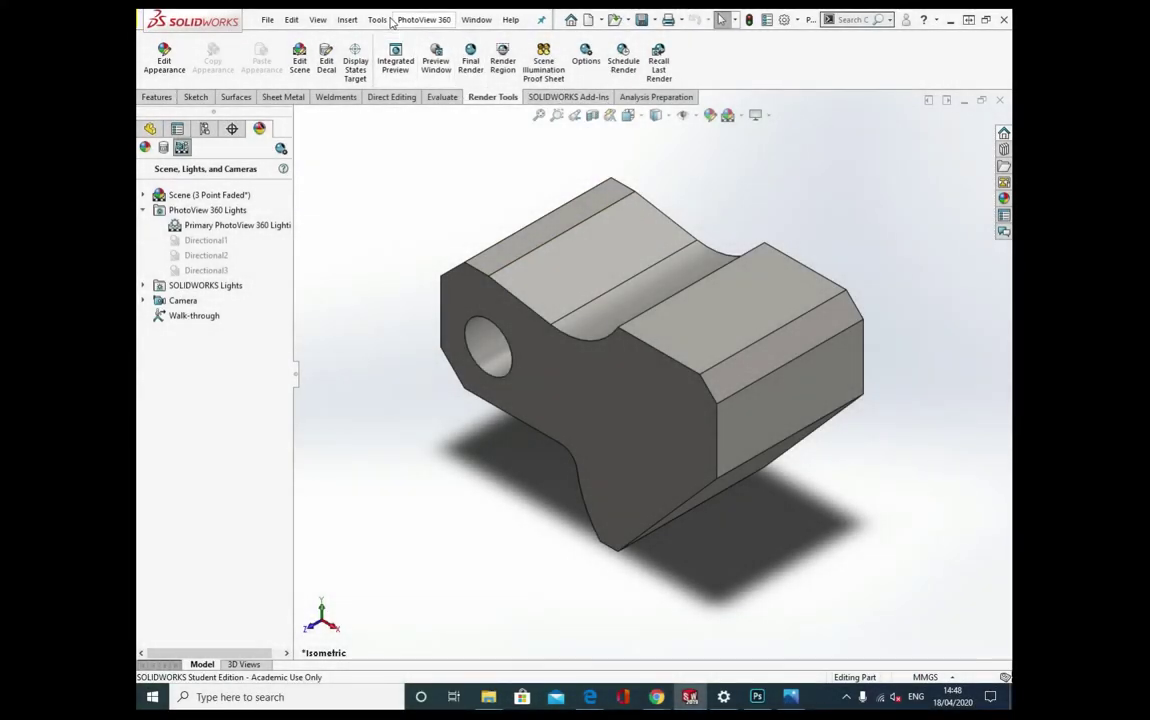
Open the part's equations in SOLIDWORKS, check the new parameters in the exam PDF, and set global variable A to 86
click(151, 129)
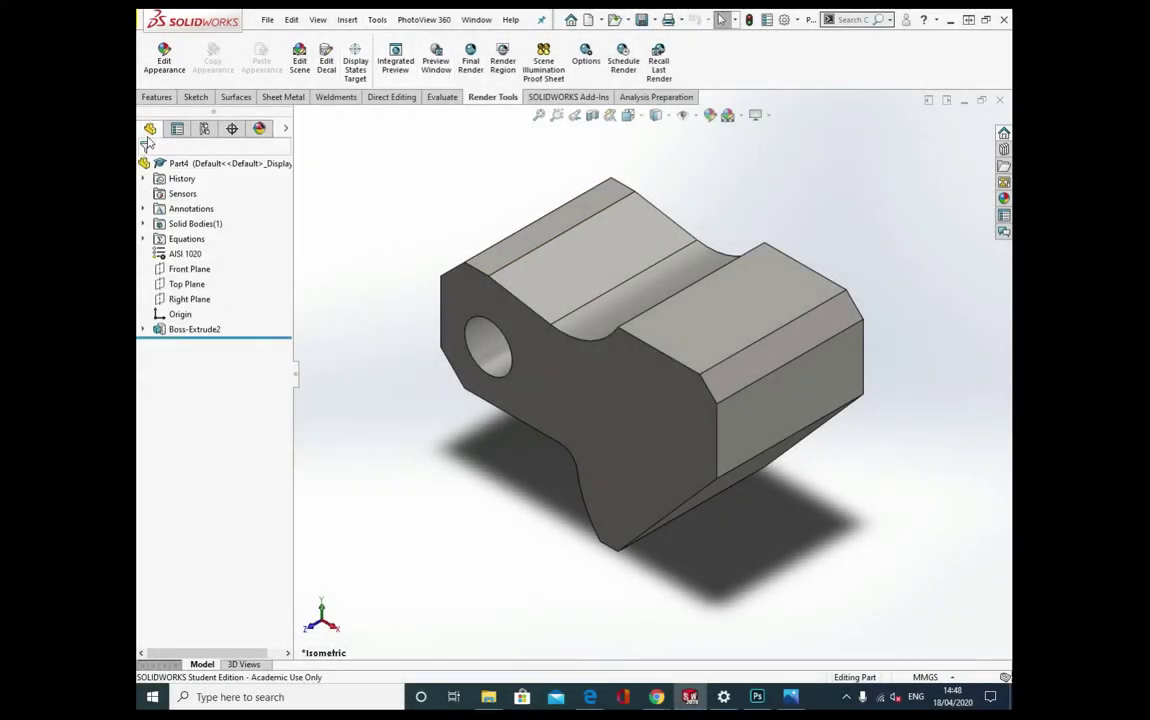
right_click(175, 244)
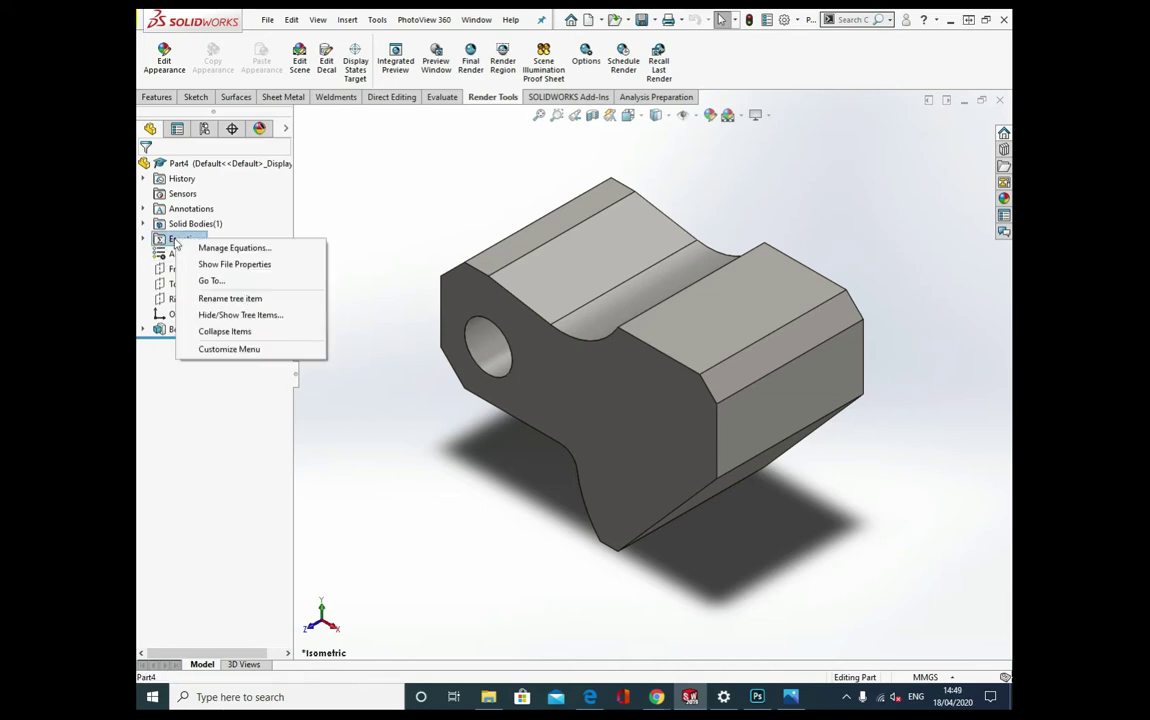
click(214, 247)
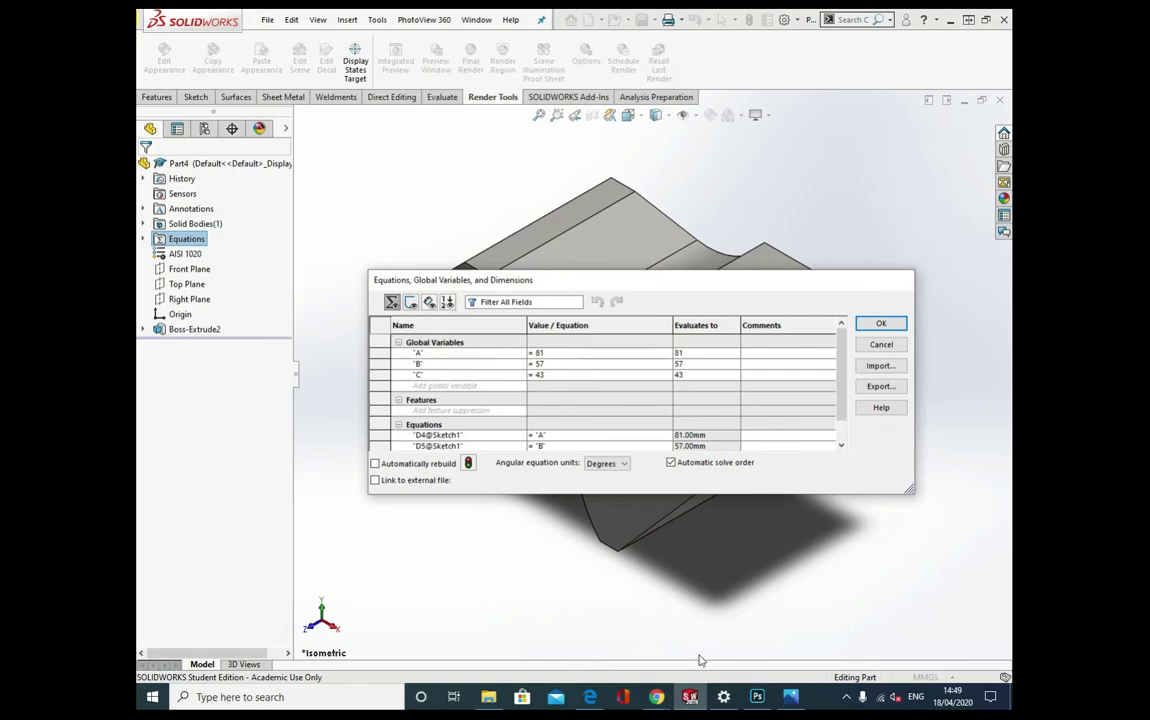
click(656, 697)
scroll(660, 620, down, 5)
scroll(652, 578, up, 5)
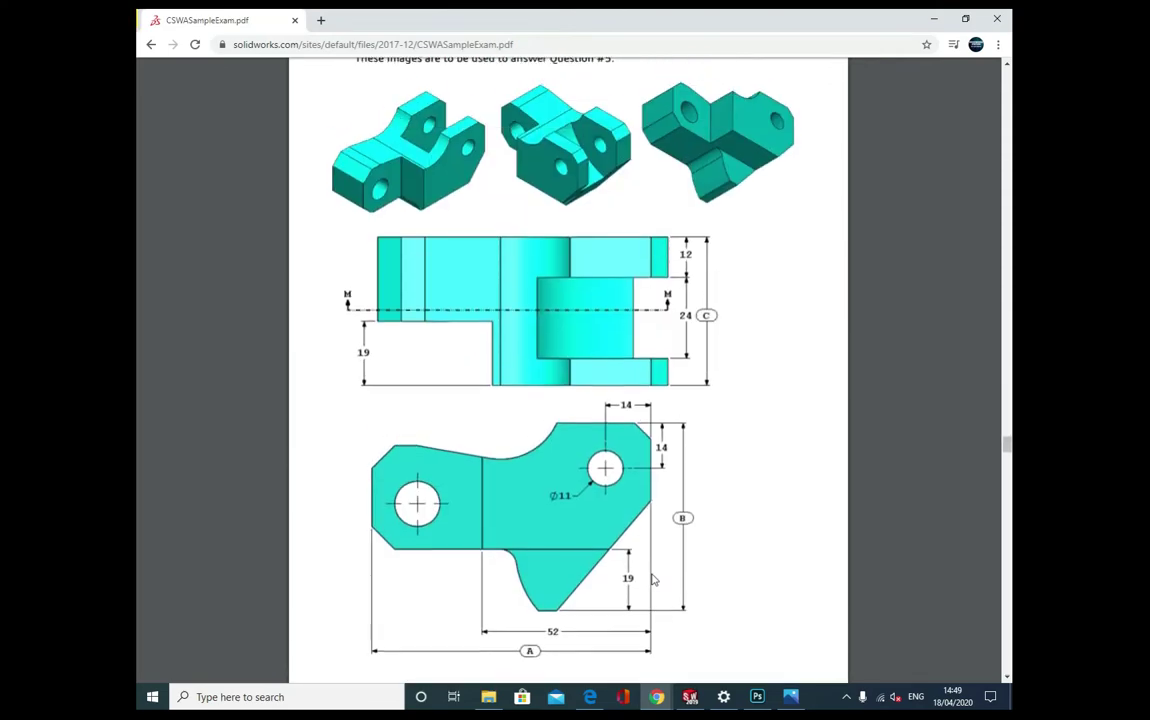
scroll(650, 580, up, 8)
scroll(520, 500, down, 15)
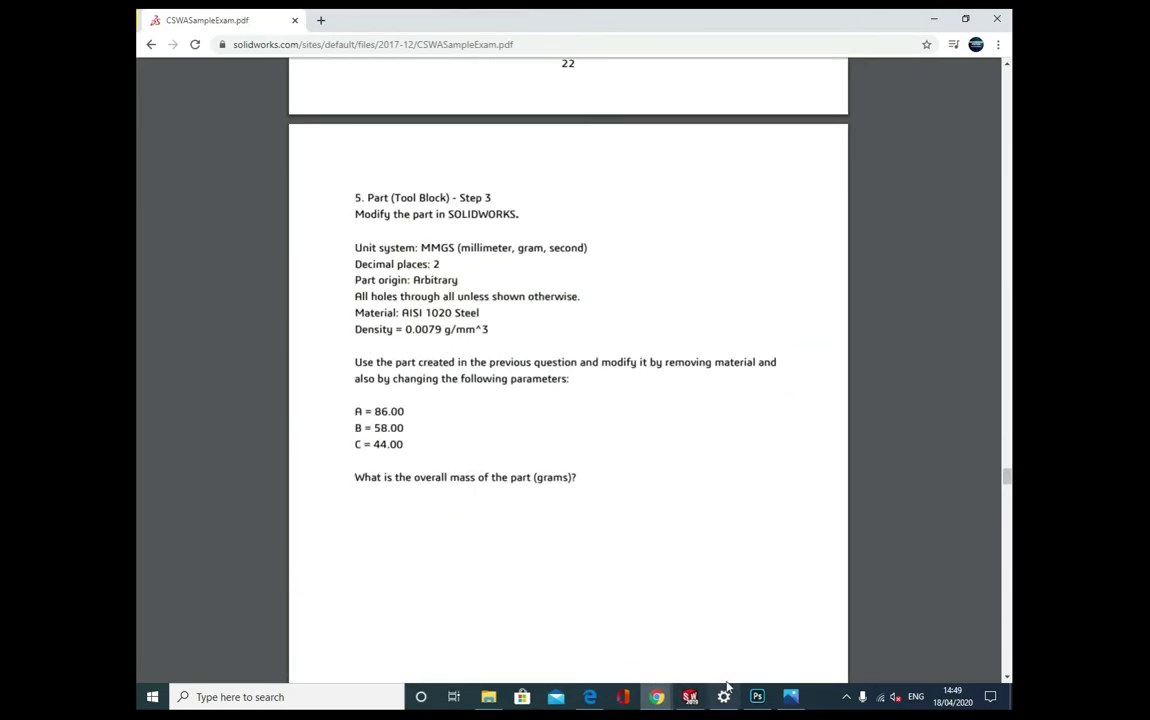
click(690, 696)
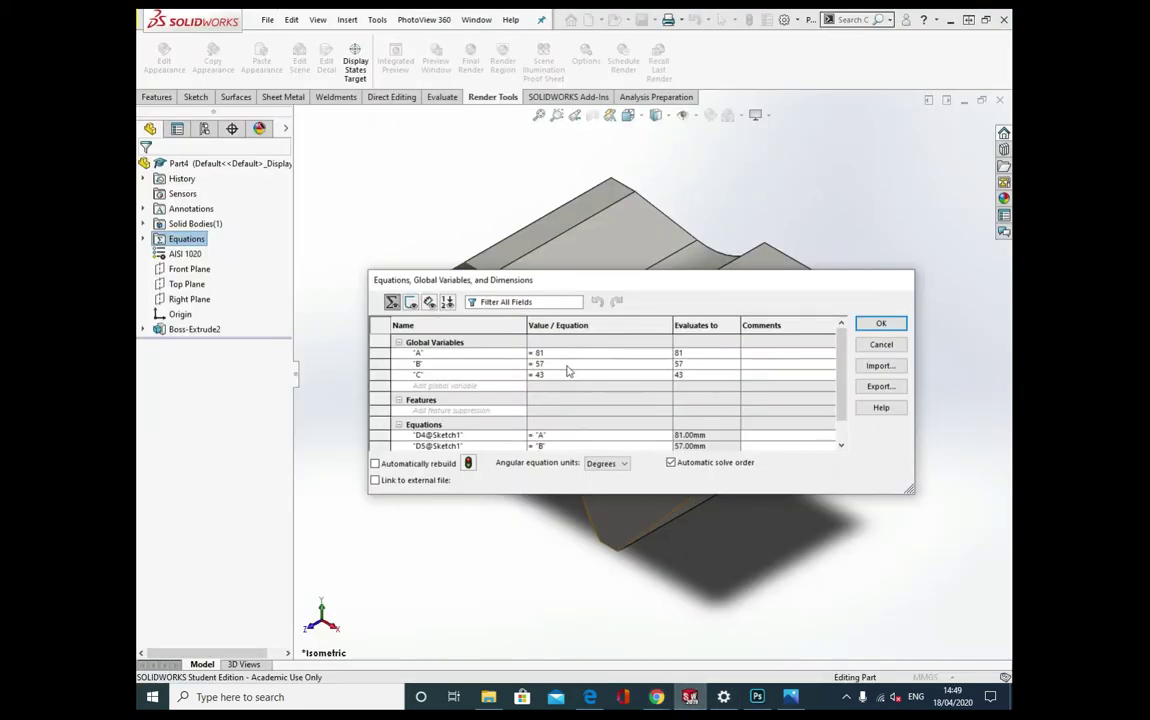
key(BackSpace)
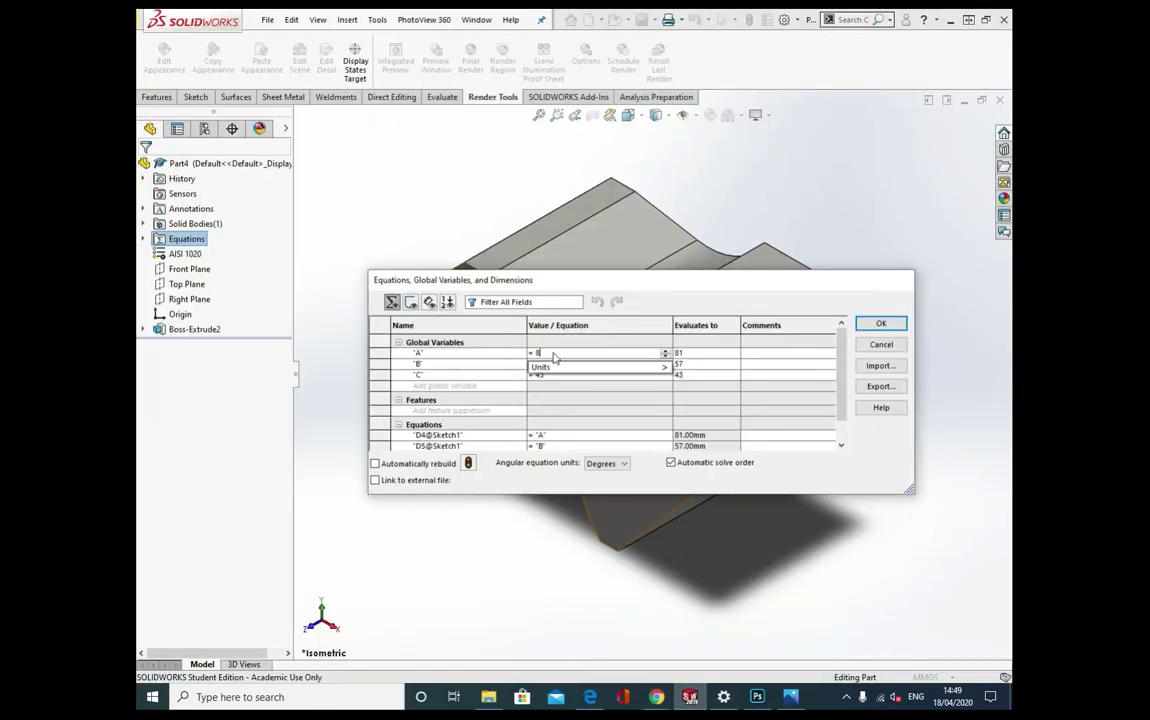
text(6)
click(607, 405)
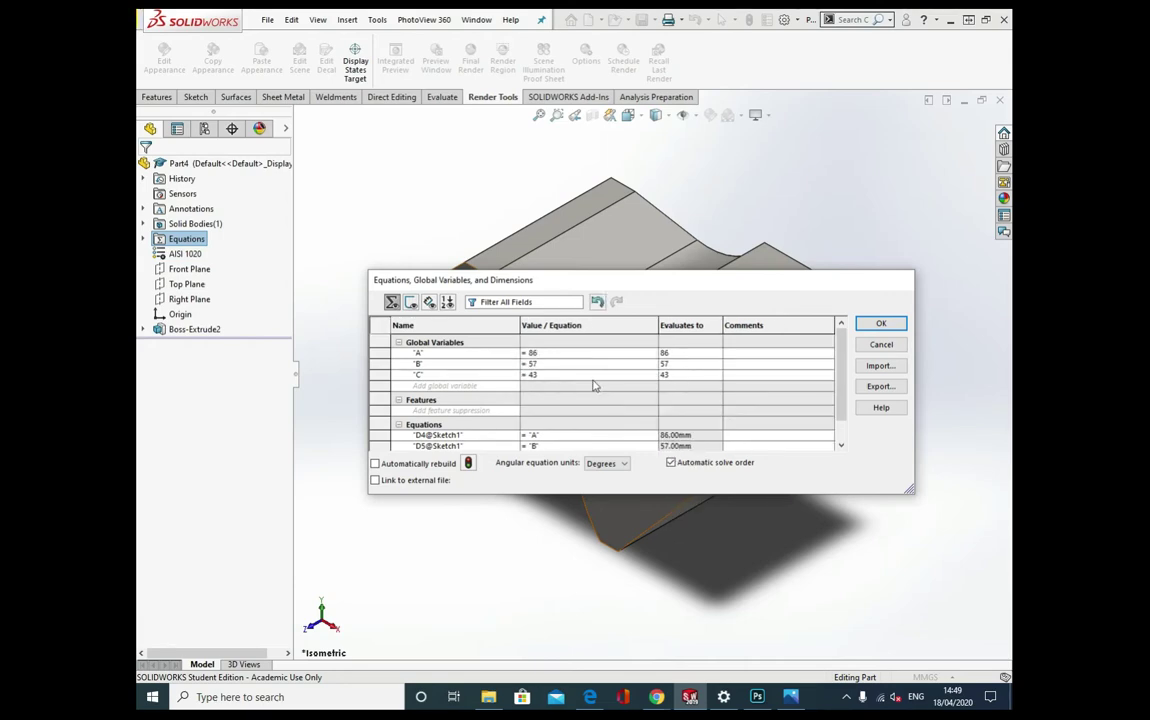
Set global variable B to 58 and C to 44 as given in the exam PDF, and apply the equations to the part
click(576, 374)
mouse_move(656, 697)
click(760, 610)
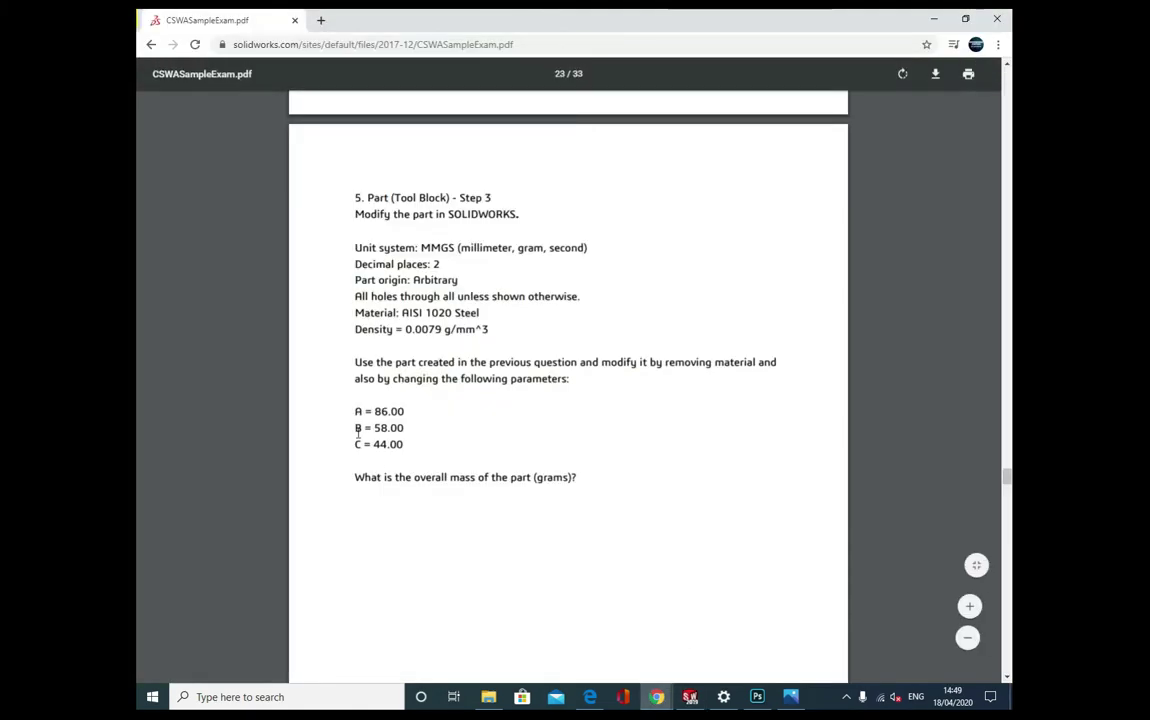
click(689, 698)
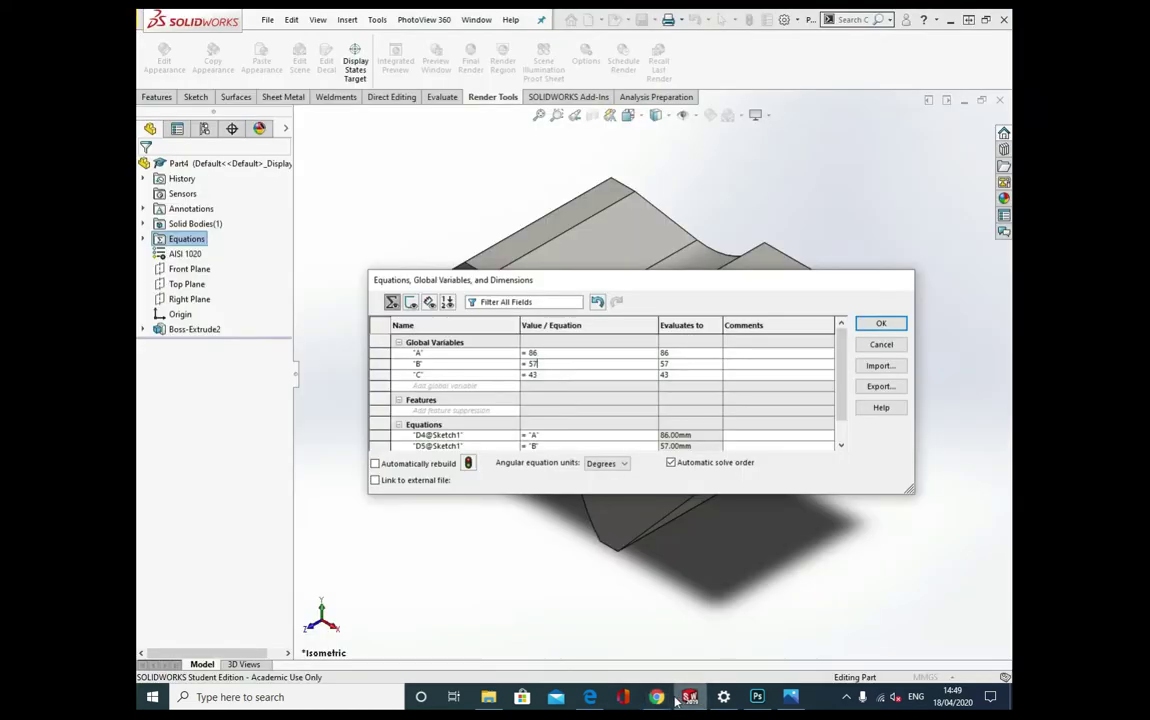
key(BackSpace)
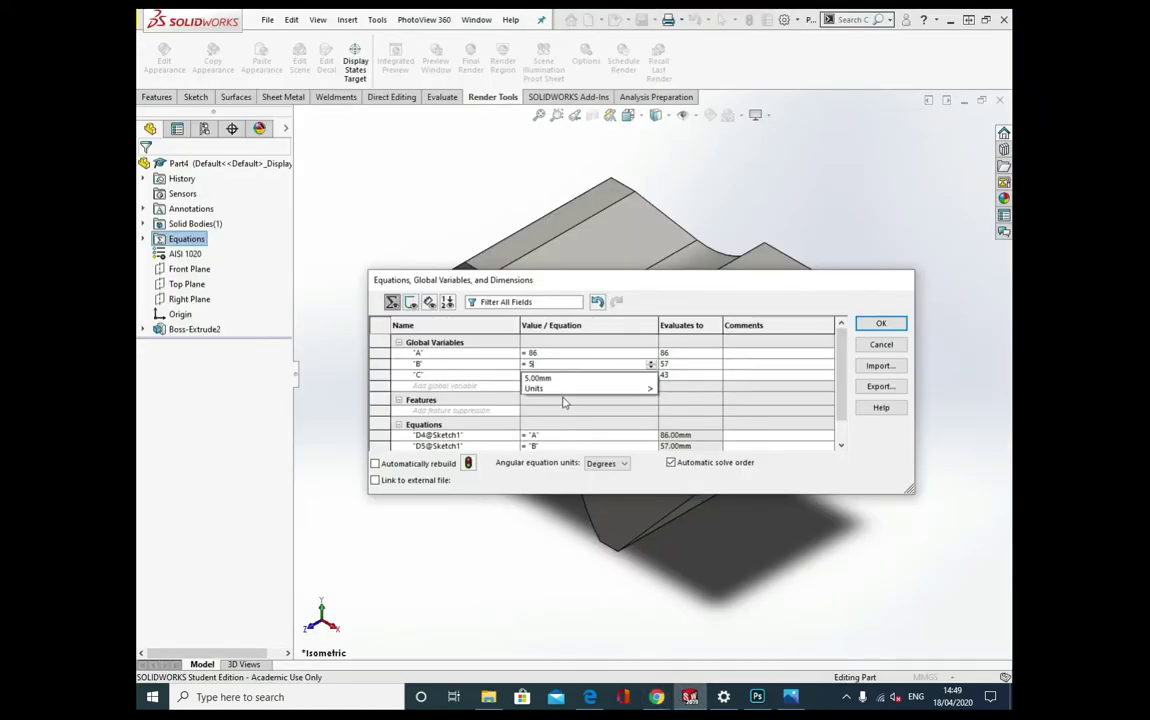
text(8)
key(Return)
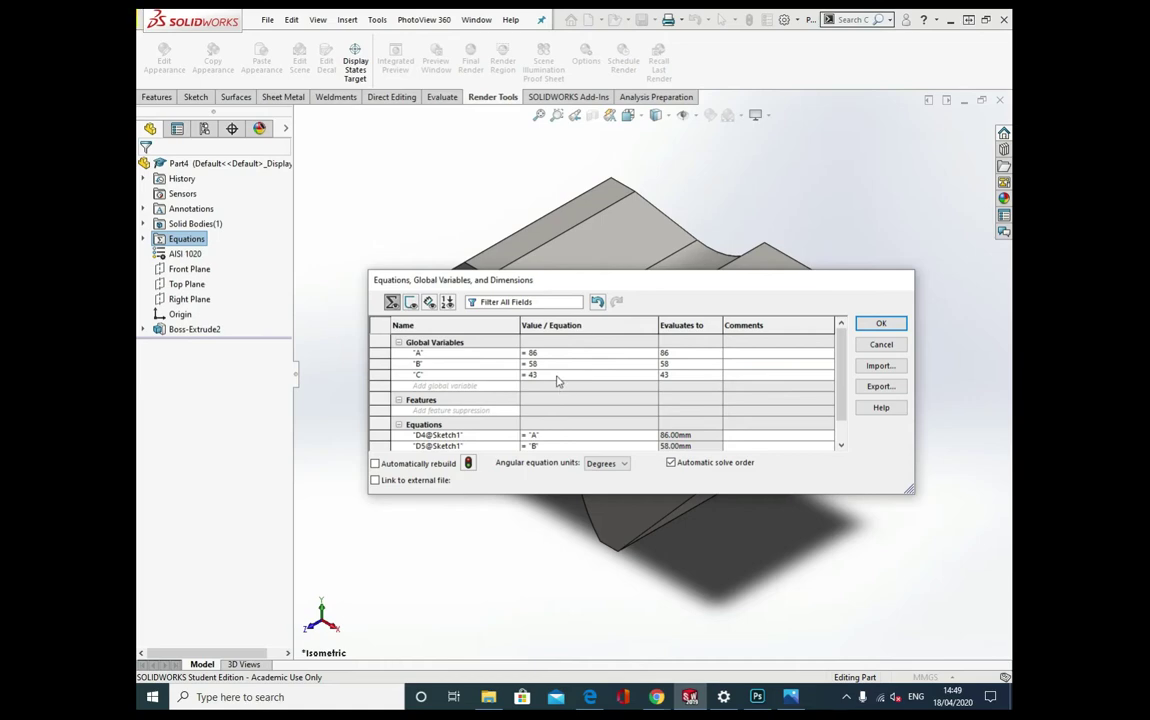
key(BackSpace)
text(4)
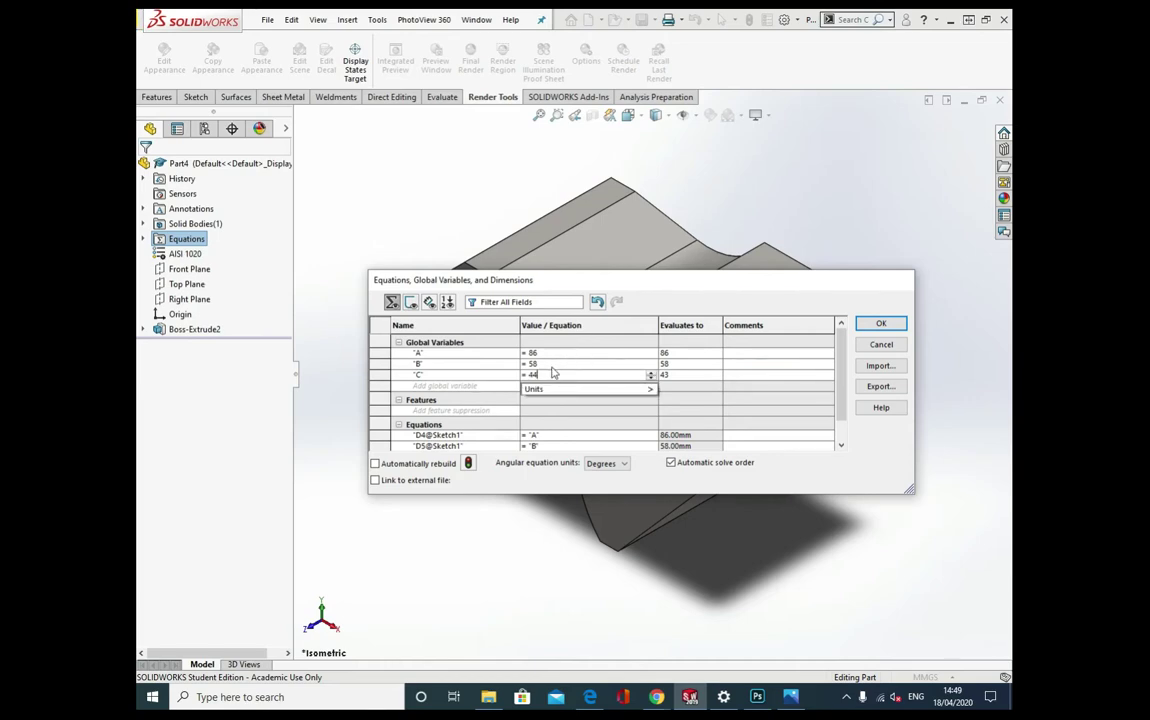
click(884, 326)
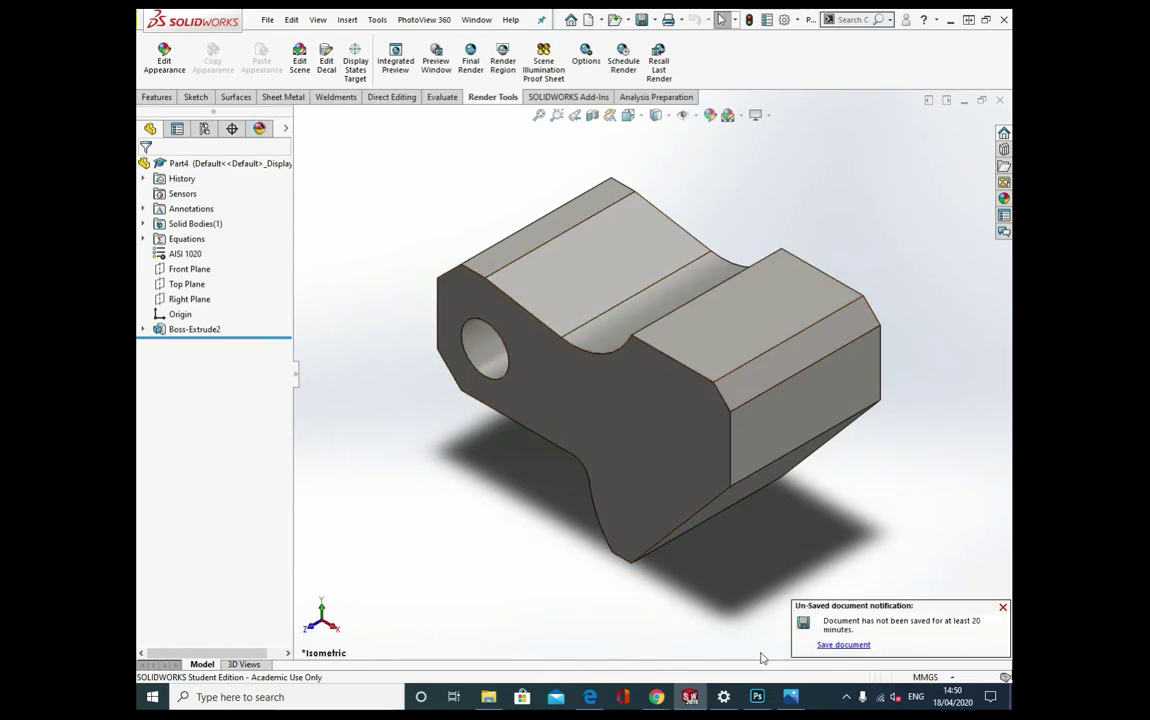
Examine the Question 5 drawing views in the exam PDF for the position and dimensions of the material to remove
click(791, 696)
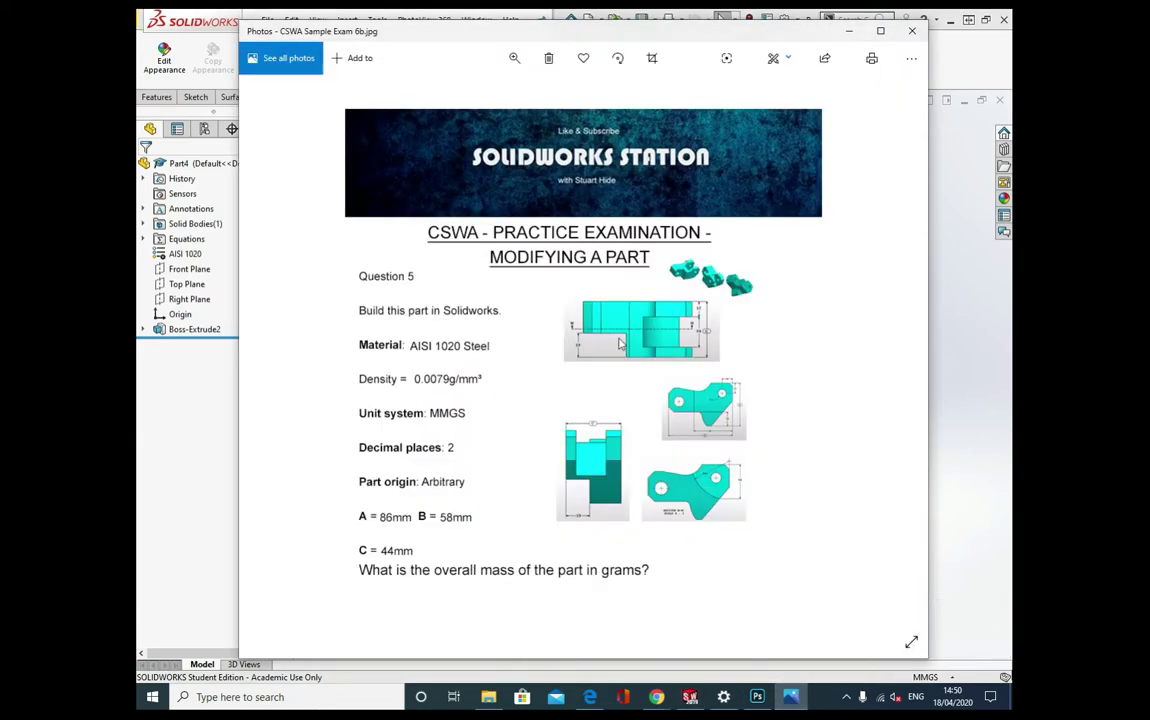
click(791, 696)
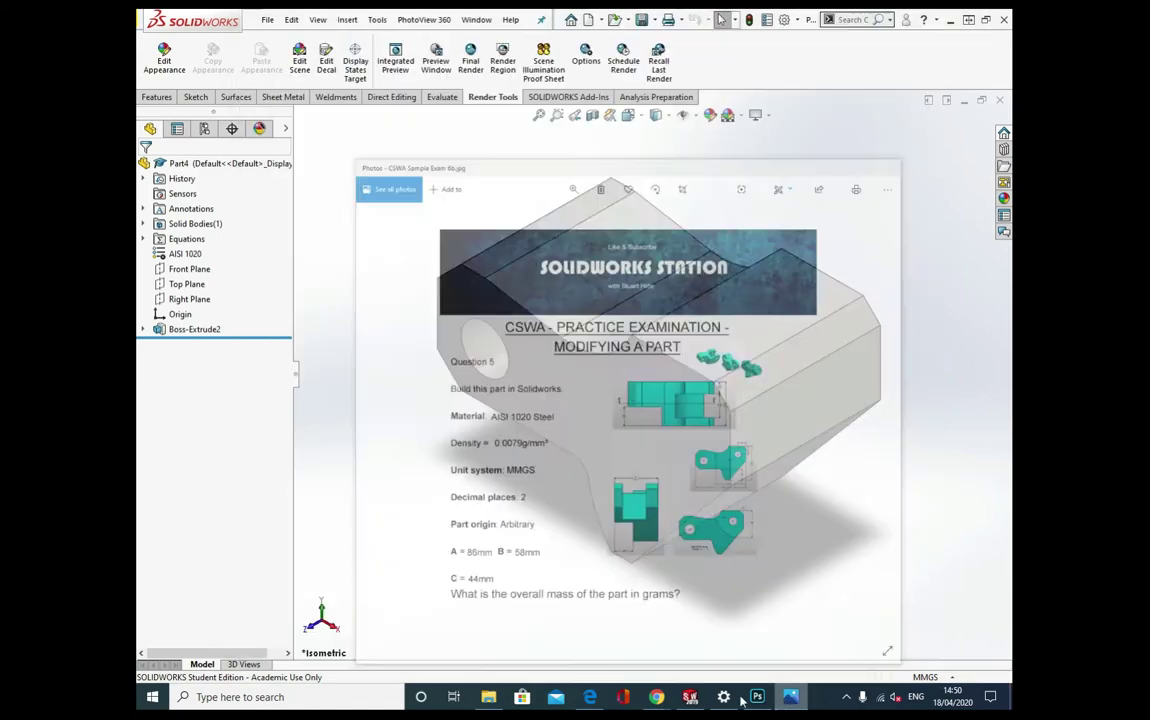
click(659, 697)
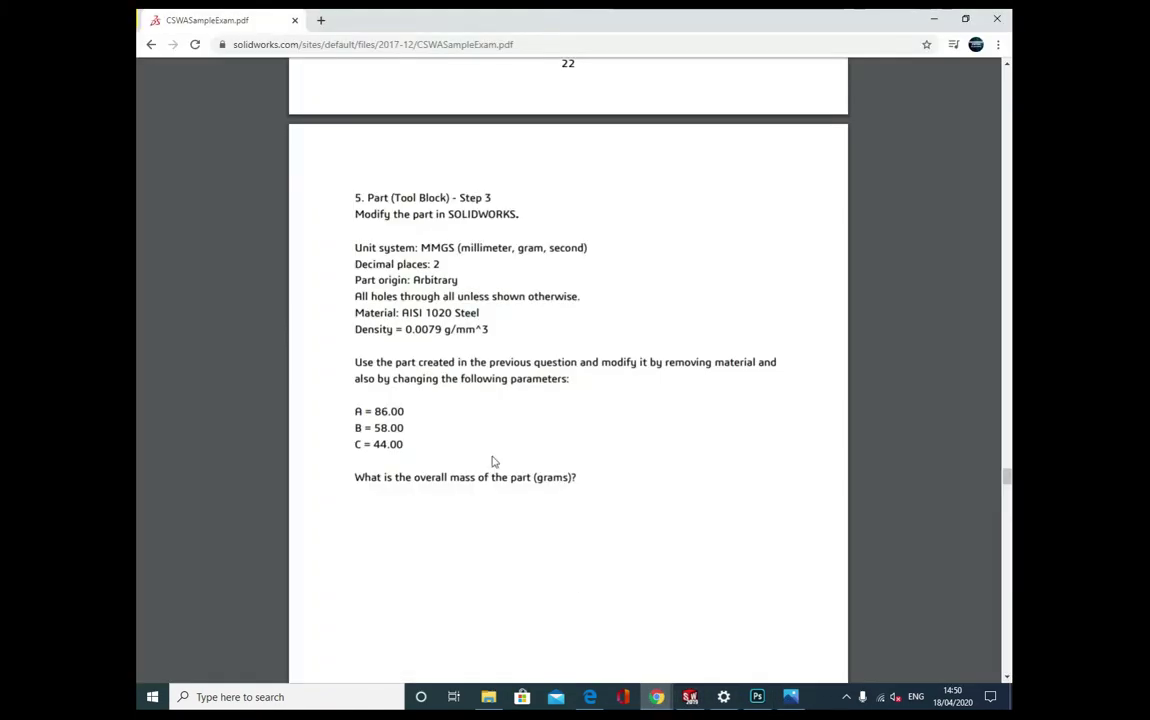
scroll(493, 460, up, 15)
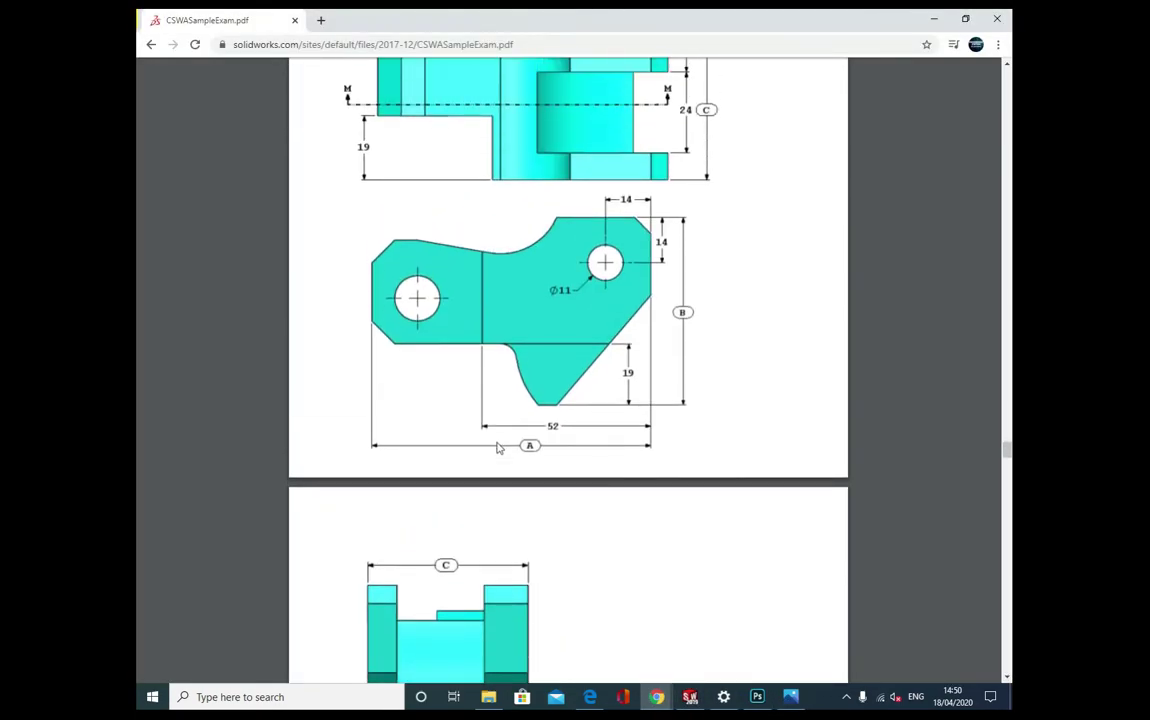
scroll(497, 440, up, 2)
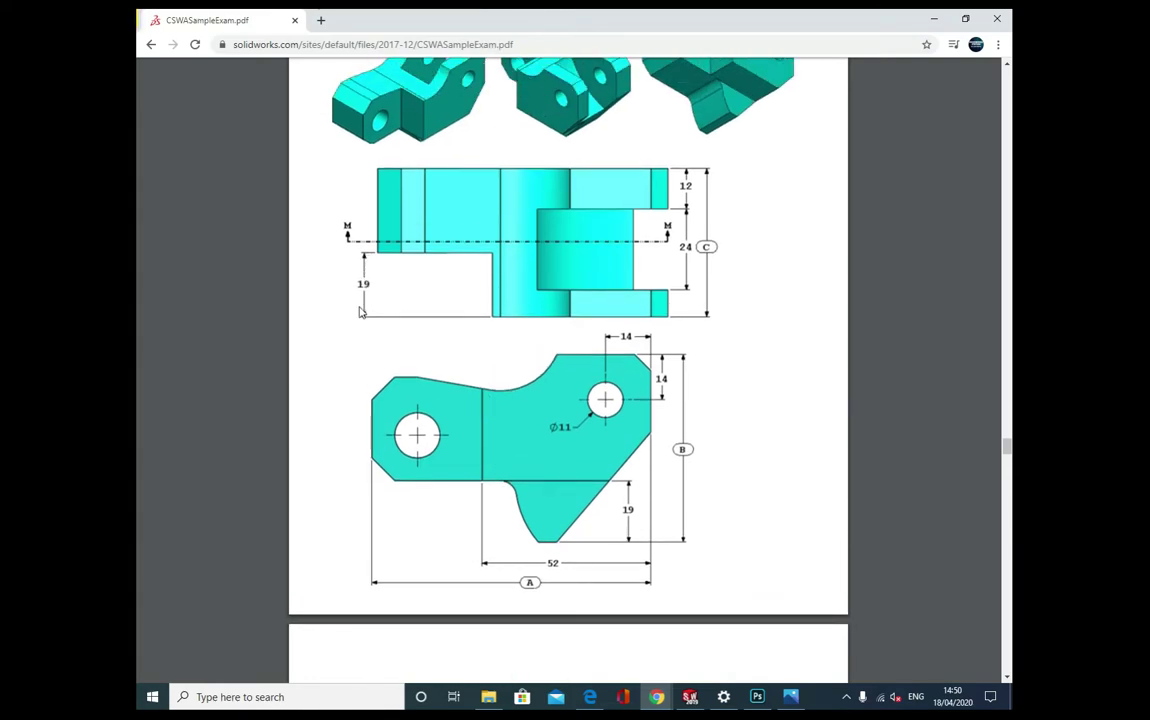
scroll(430, 390, up, 3)
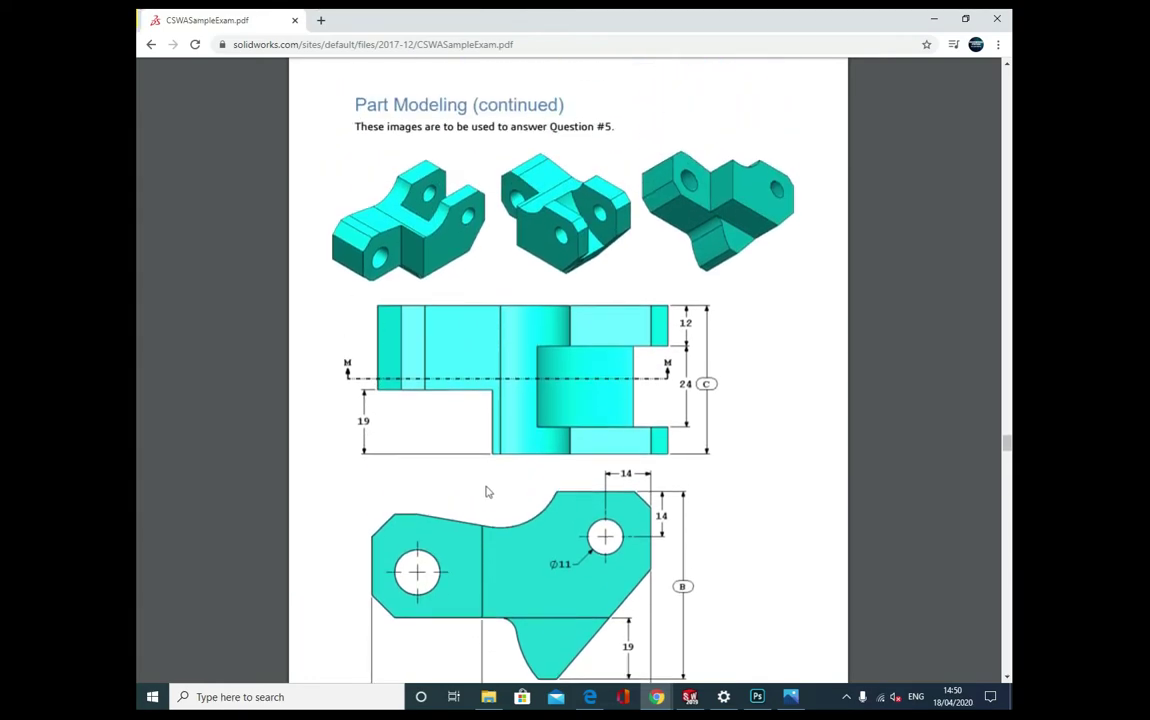
scroll(493, 502, down, 3)
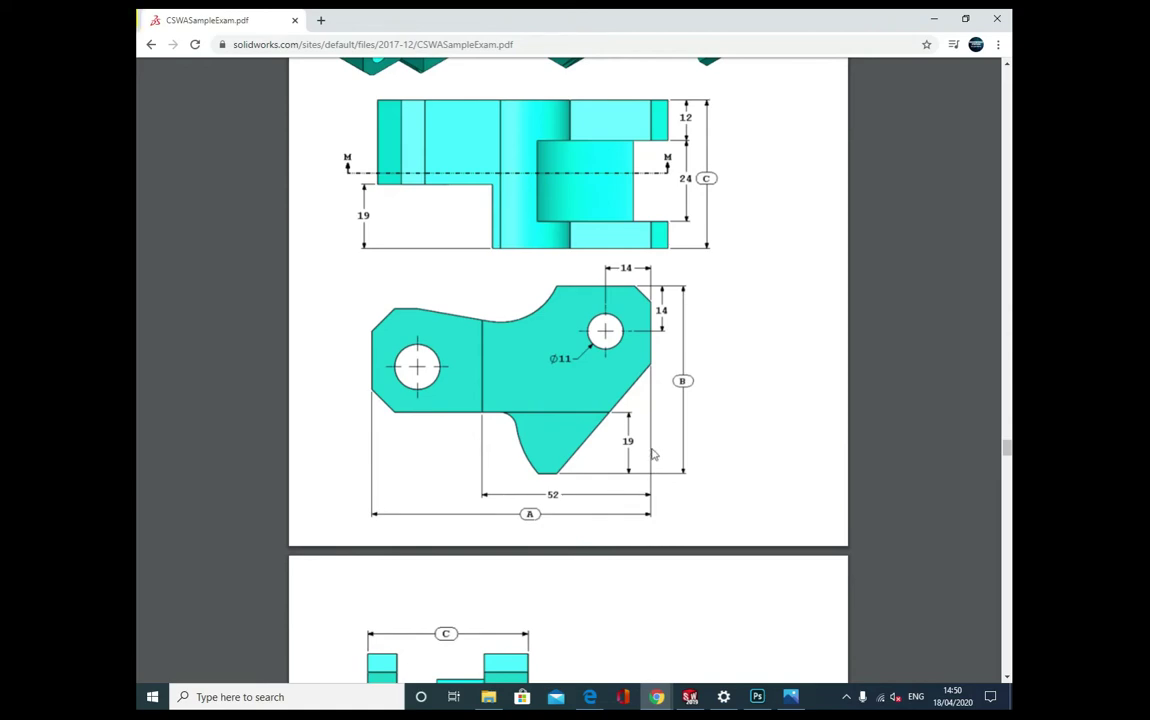
In SOLIDWORKS, sketch a corner rectangle about 35 by 15.4 mm on the flat underside face below the hole, starting at the part's front-left corner
click(690, 697)
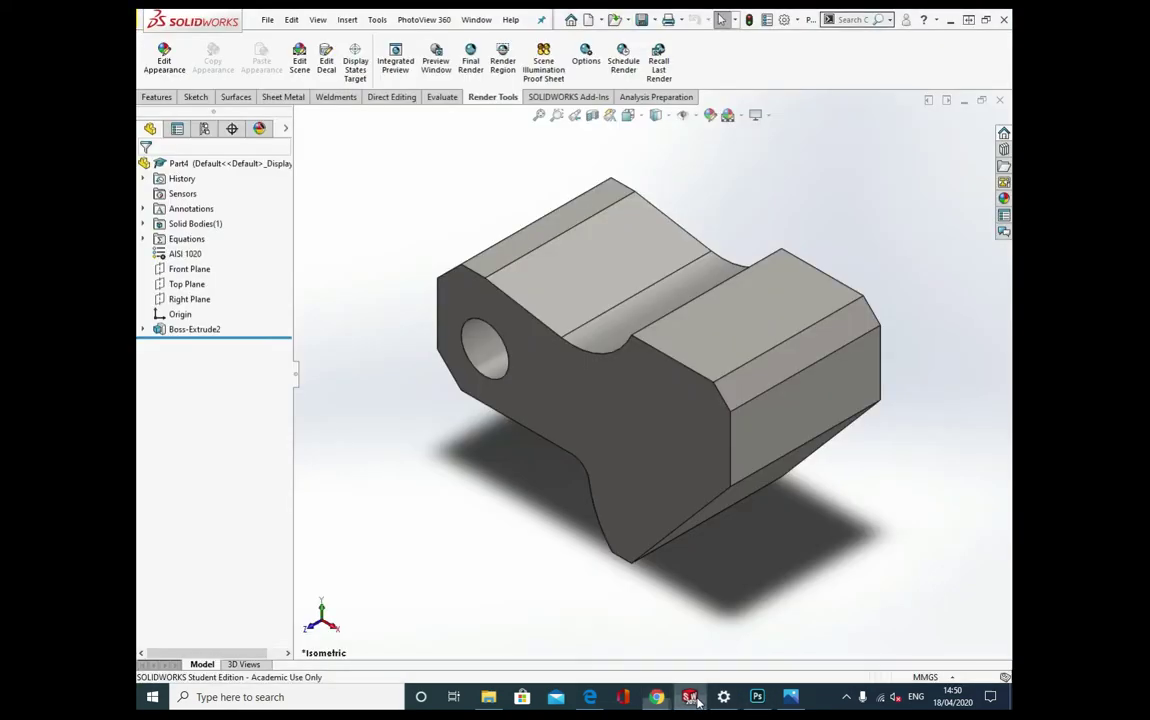
middle_drag(507, 501, 507, 470)
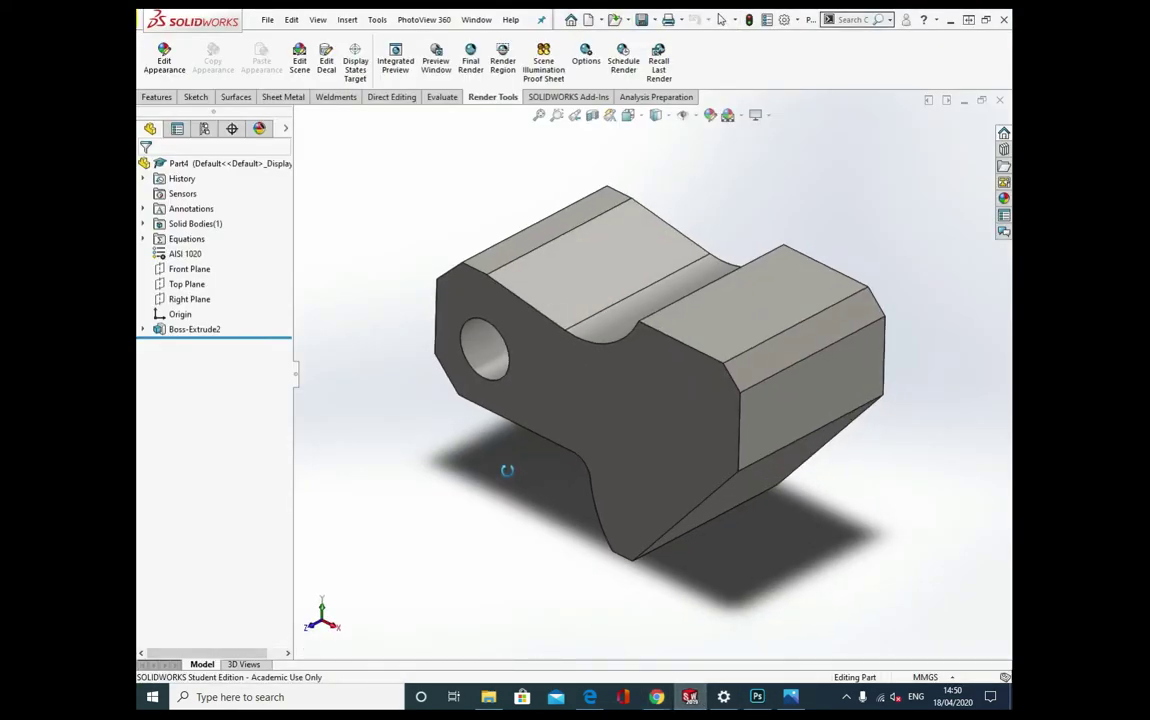
middle_drag(362, 555, 382, 440)
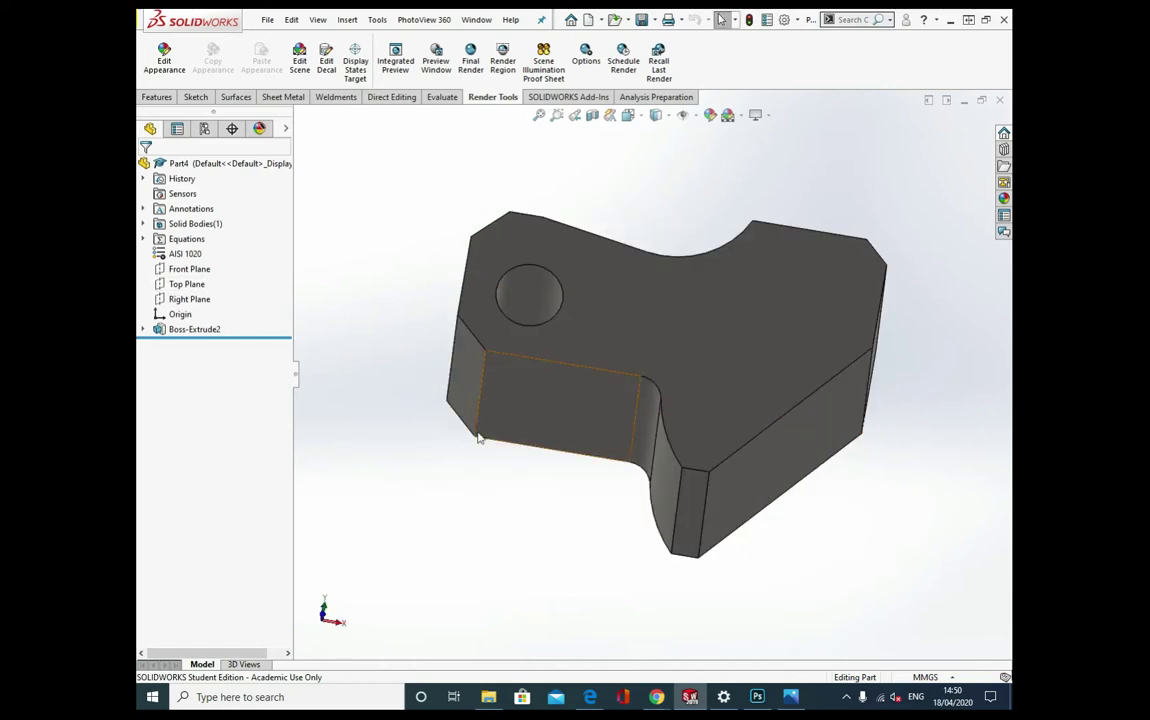
click(514, 412)
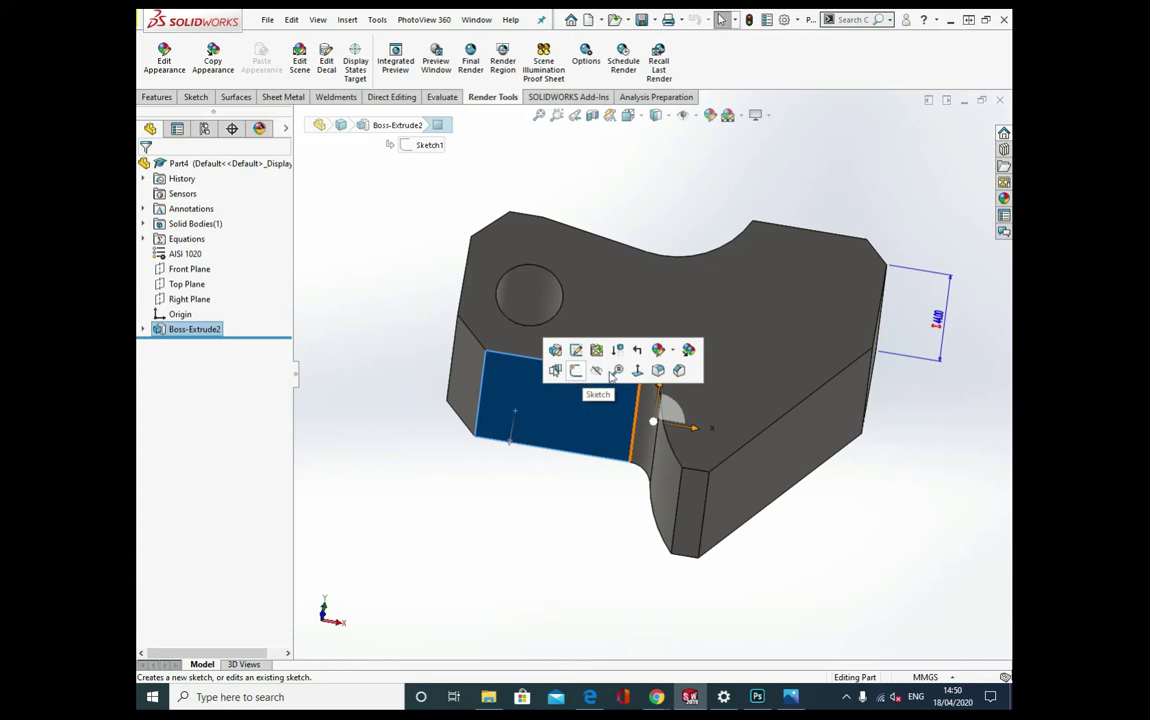
click(577, 370)
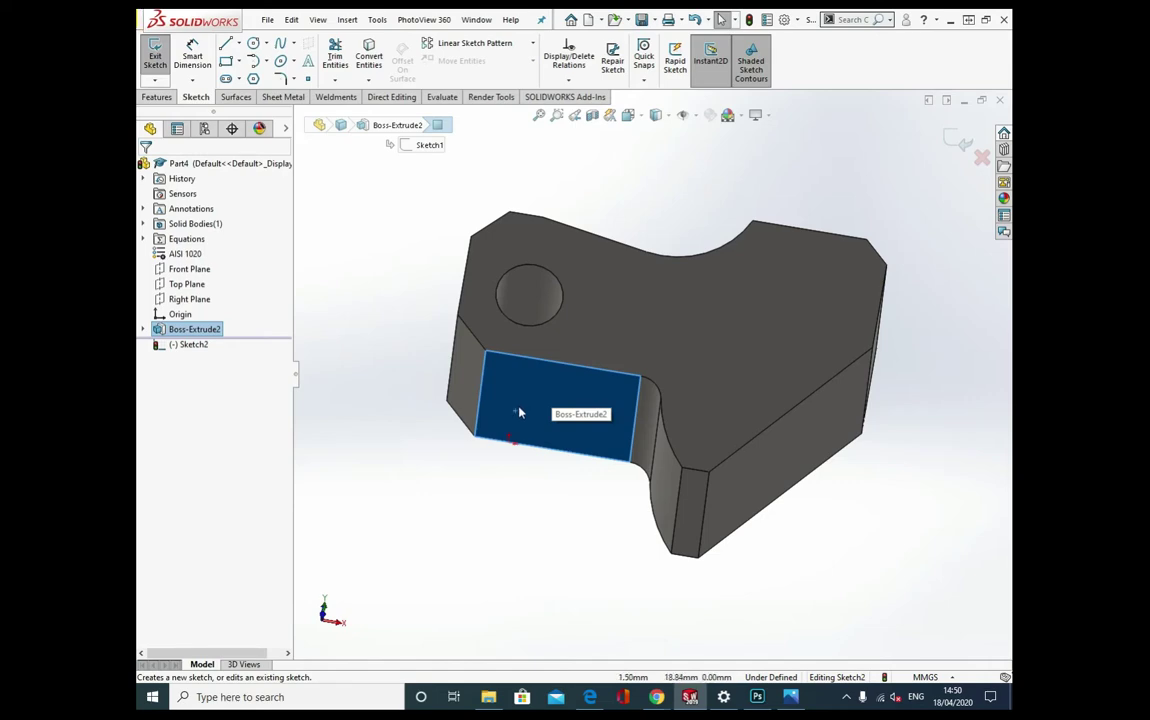
middle_drag(519, 412, 506, 488)
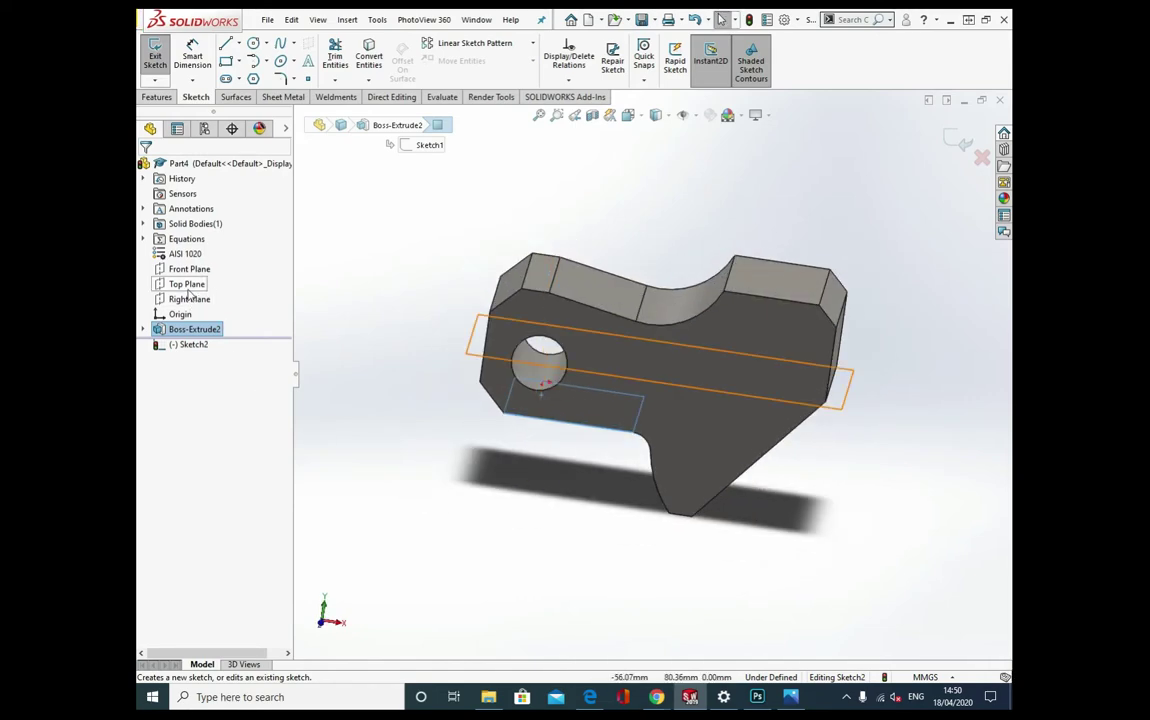
click(188, 289)
click(267, 267)
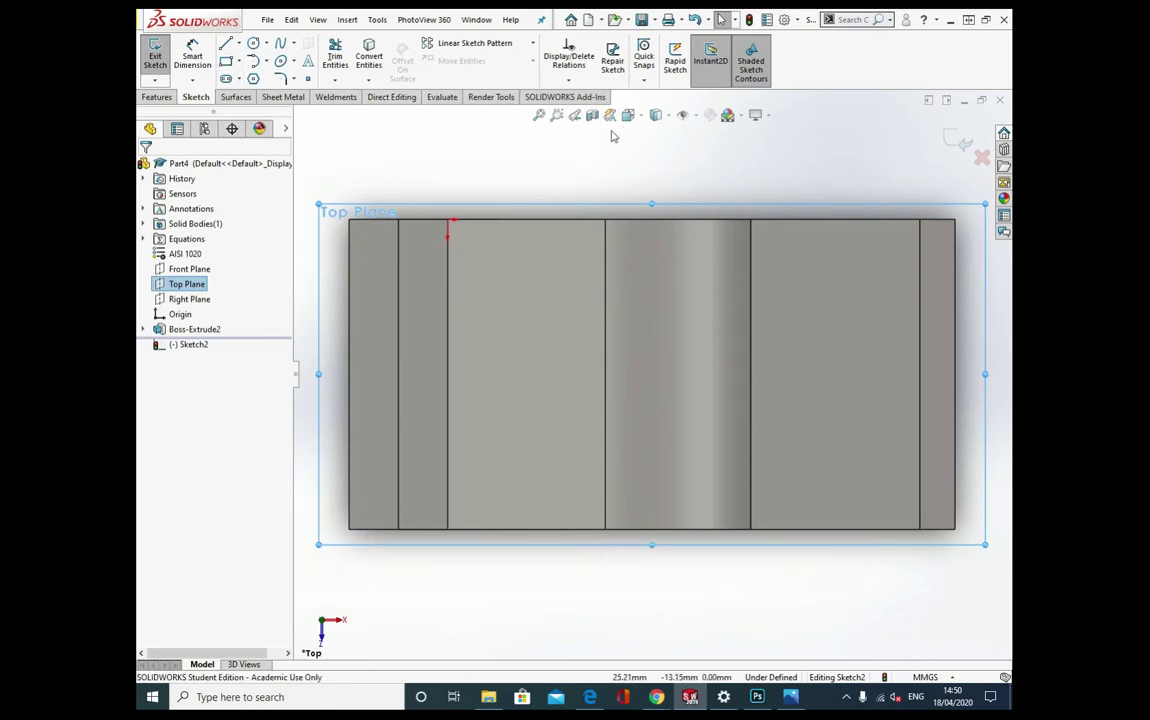
click(226, 62)
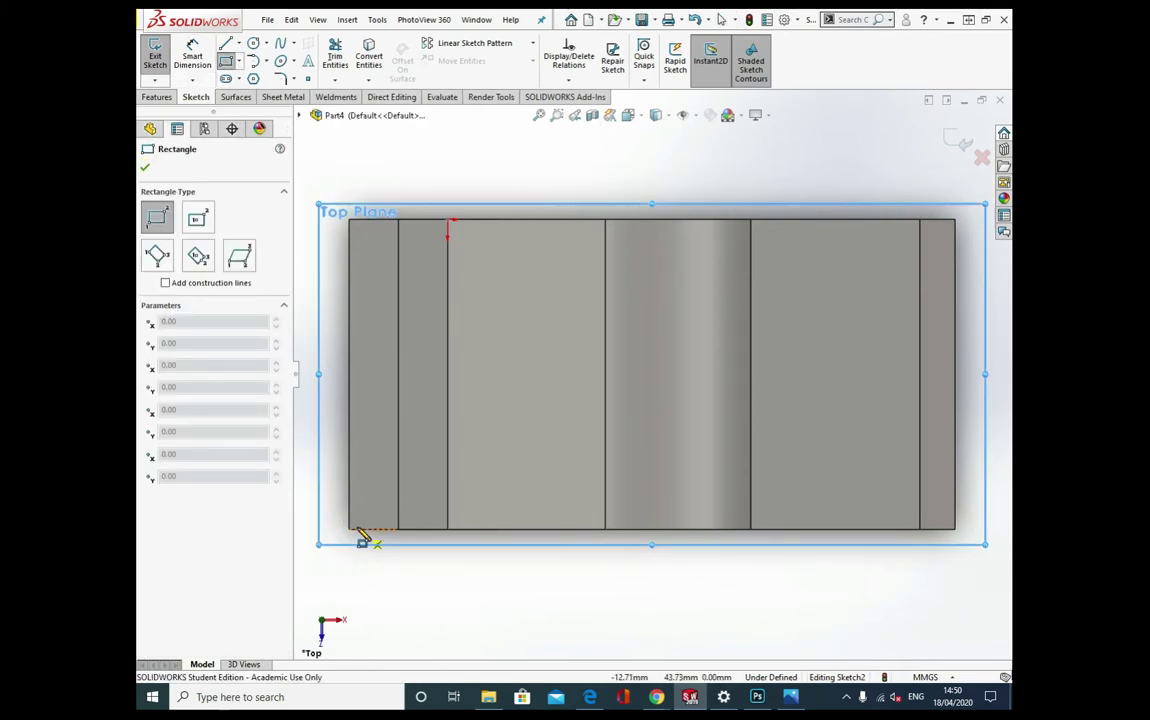
click(351, 531)
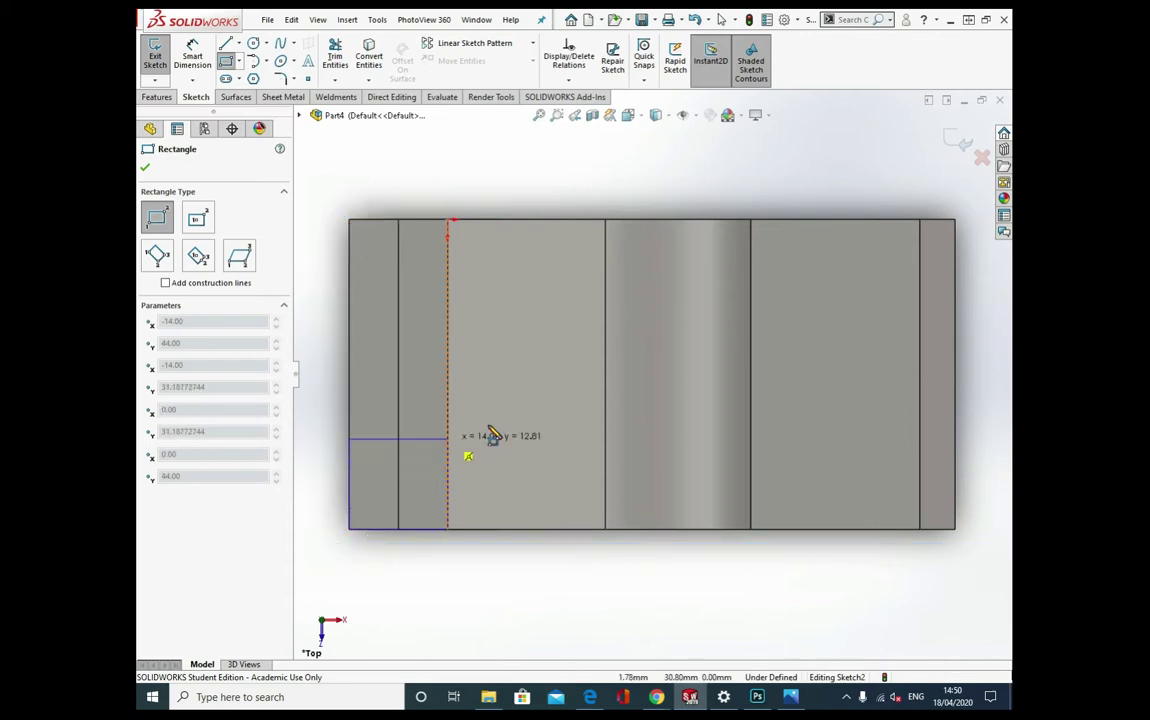
click(597, 422)
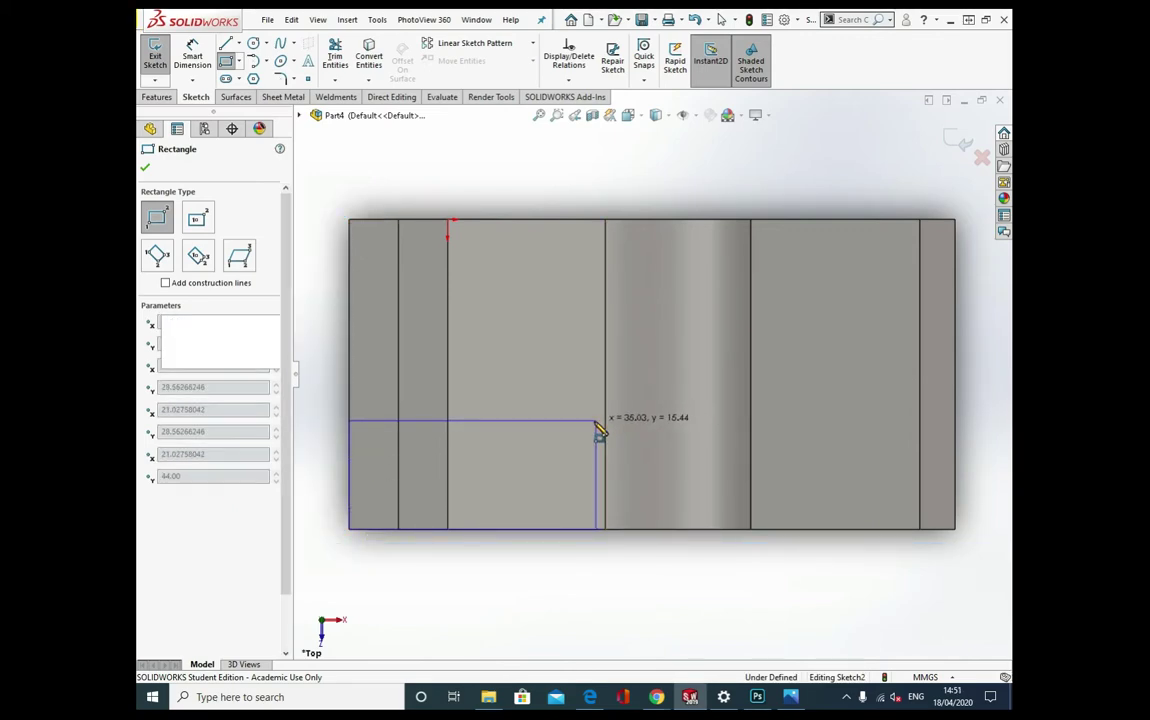
Dimension the rectangle's short edge along the part's hole end to 19 mm
click(190, 52)
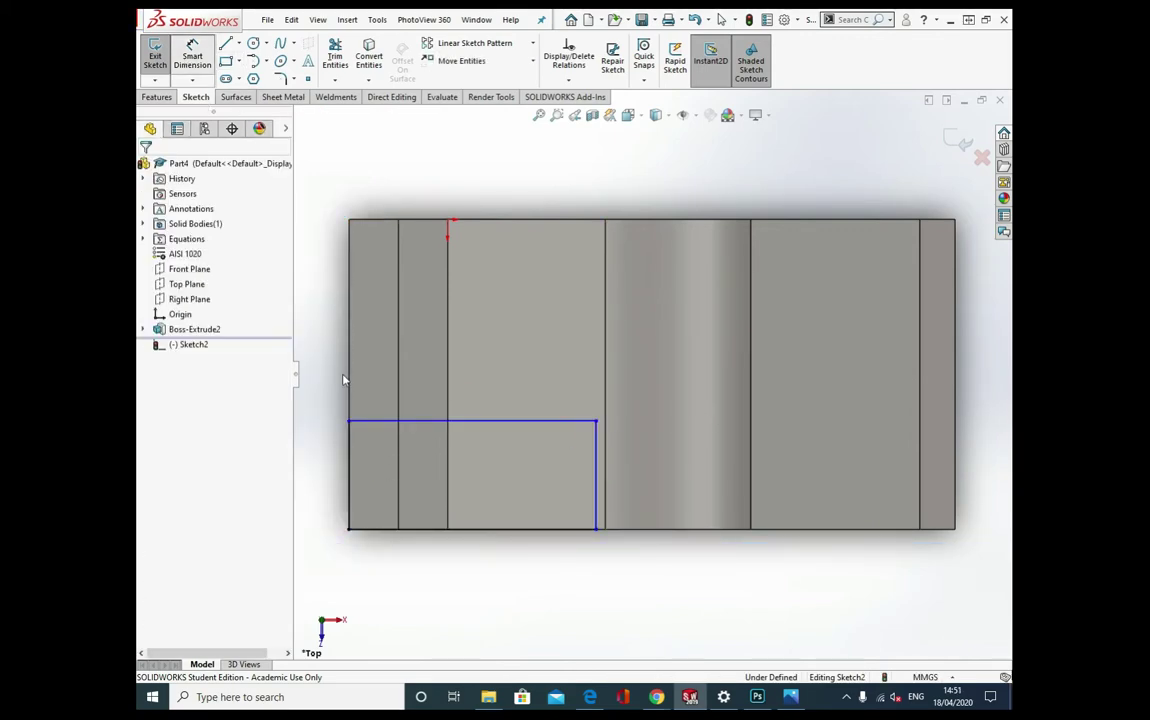
click(349, 485)
click(316, 487)
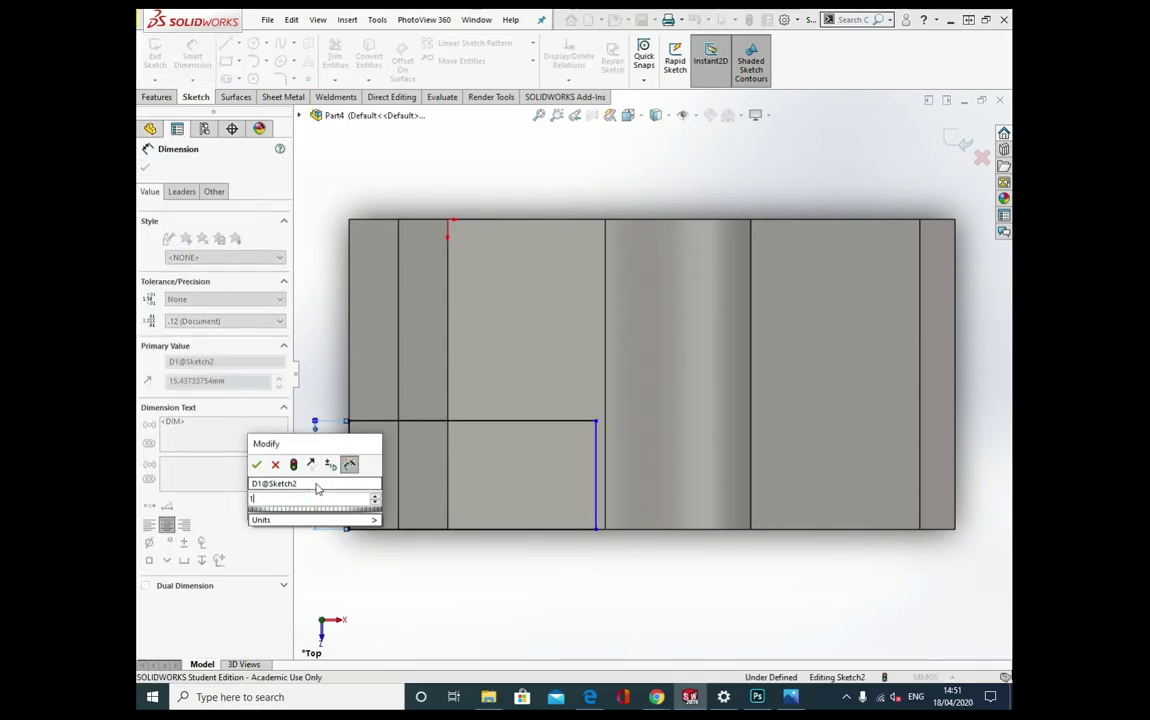
text(19)
mouse_move(362, 520)
click(418, 554)
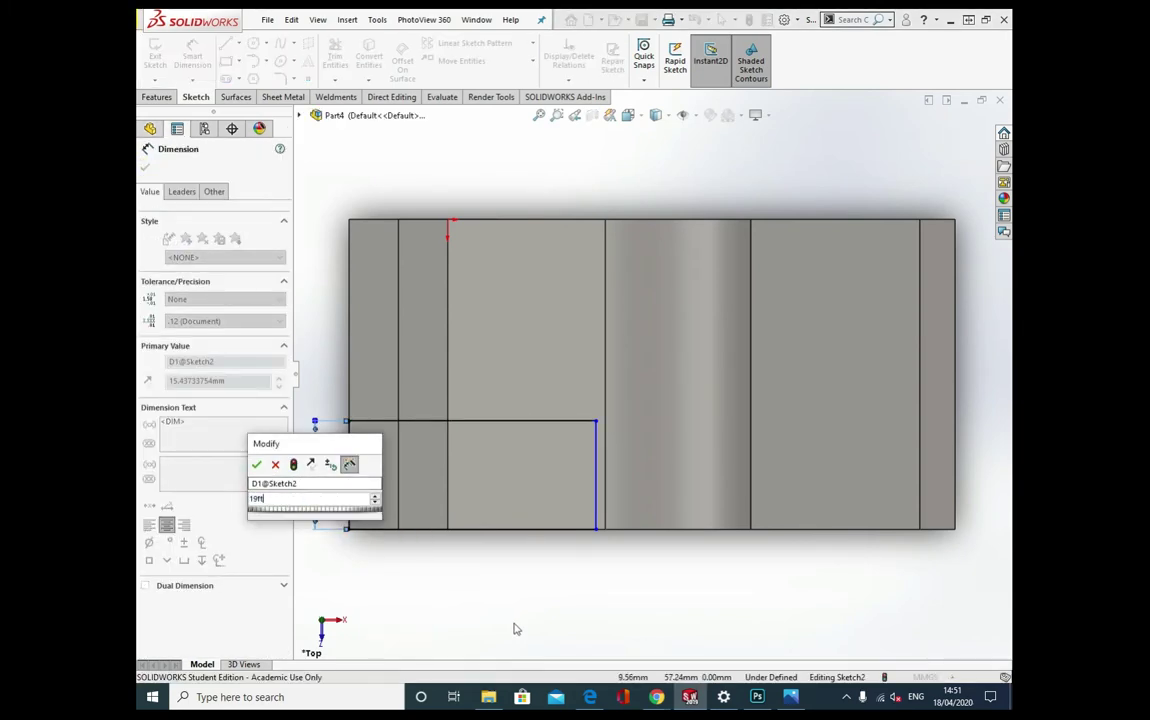
key(Return)
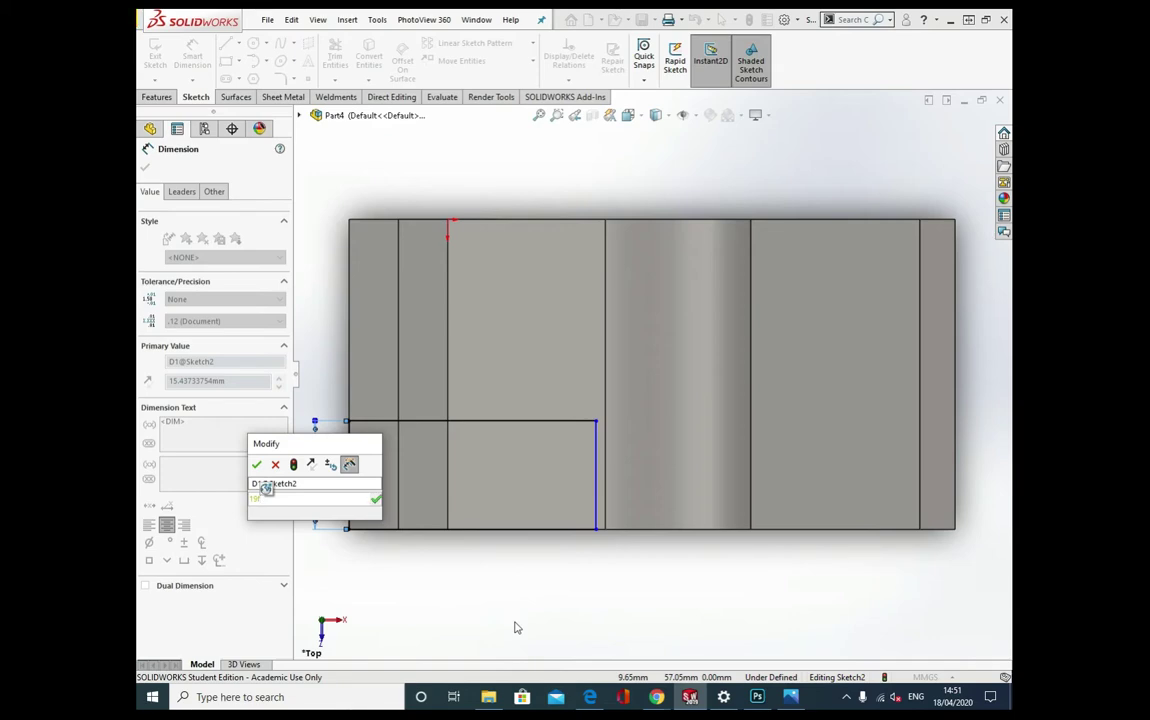
Dimension the rectangle's inner short edge 52 mm from the lower edge of the vertical end face opposite the hole
middle_drag(513, 621, 468, 347)
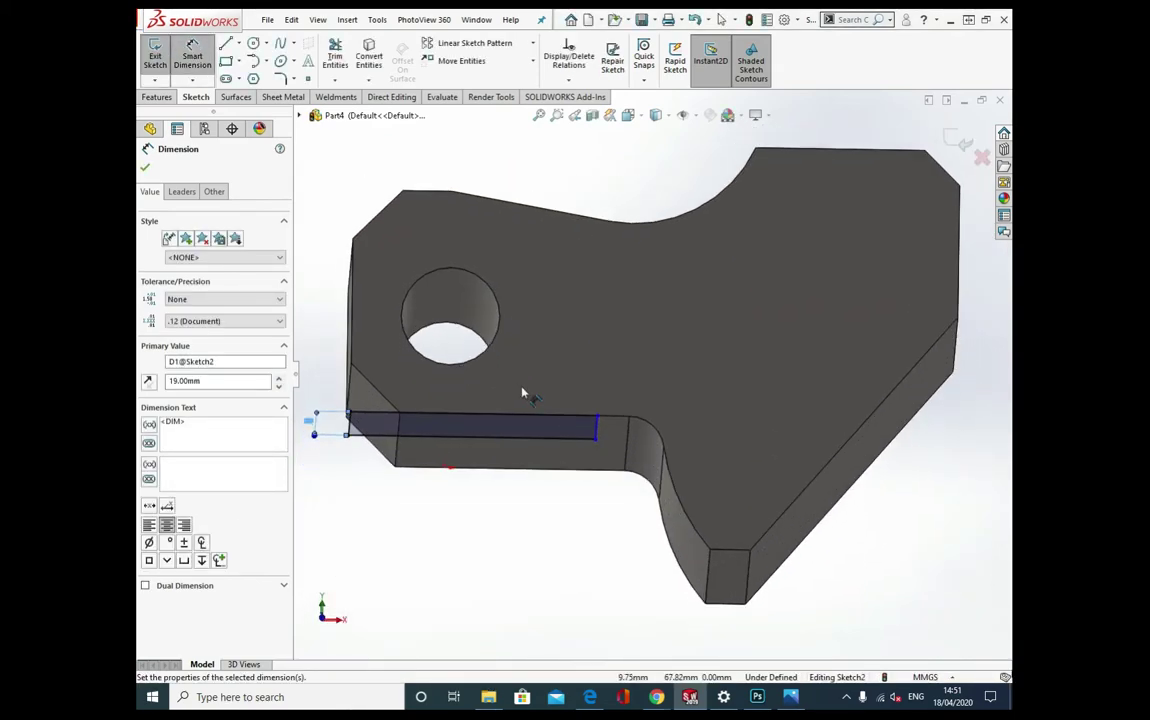
click(598, 430)
middle_drag(610, 438, 890, 452)
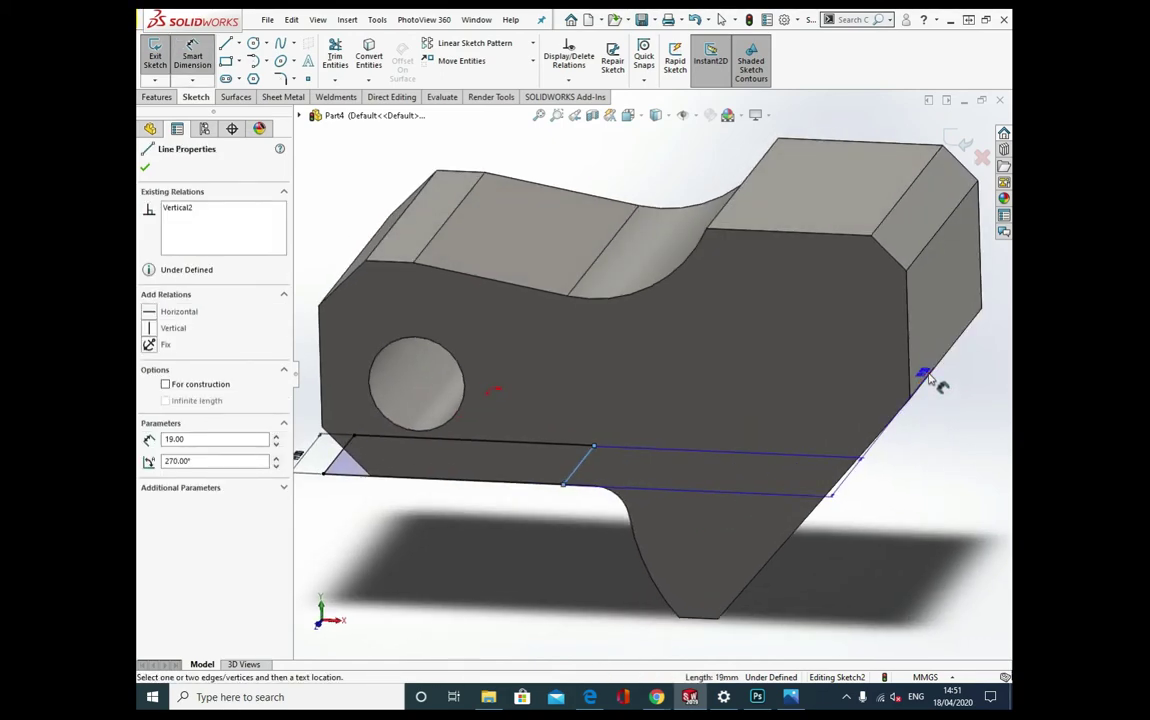
click(898, 406)
scroll(557, 590, down, 2)
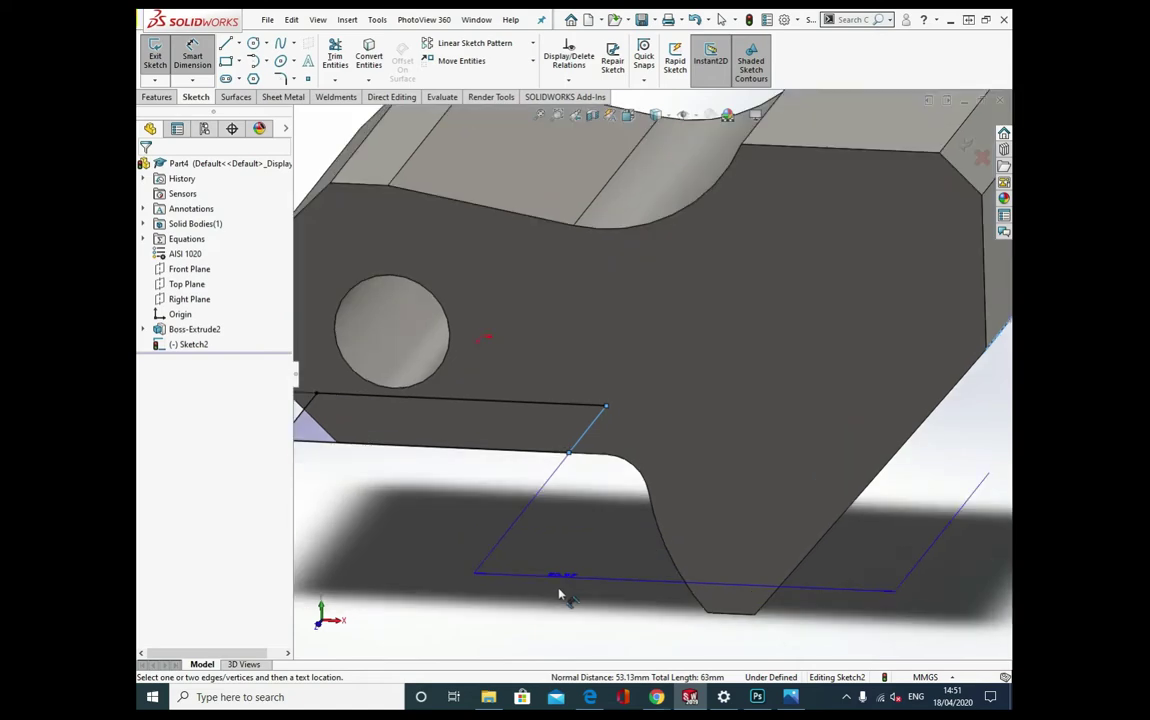
scroll(560, 592, down, 1)
scroll(581, 558, up, 1)
middle_drag(582, 560, 595, 595)
scroll(597, 596, up, 3)
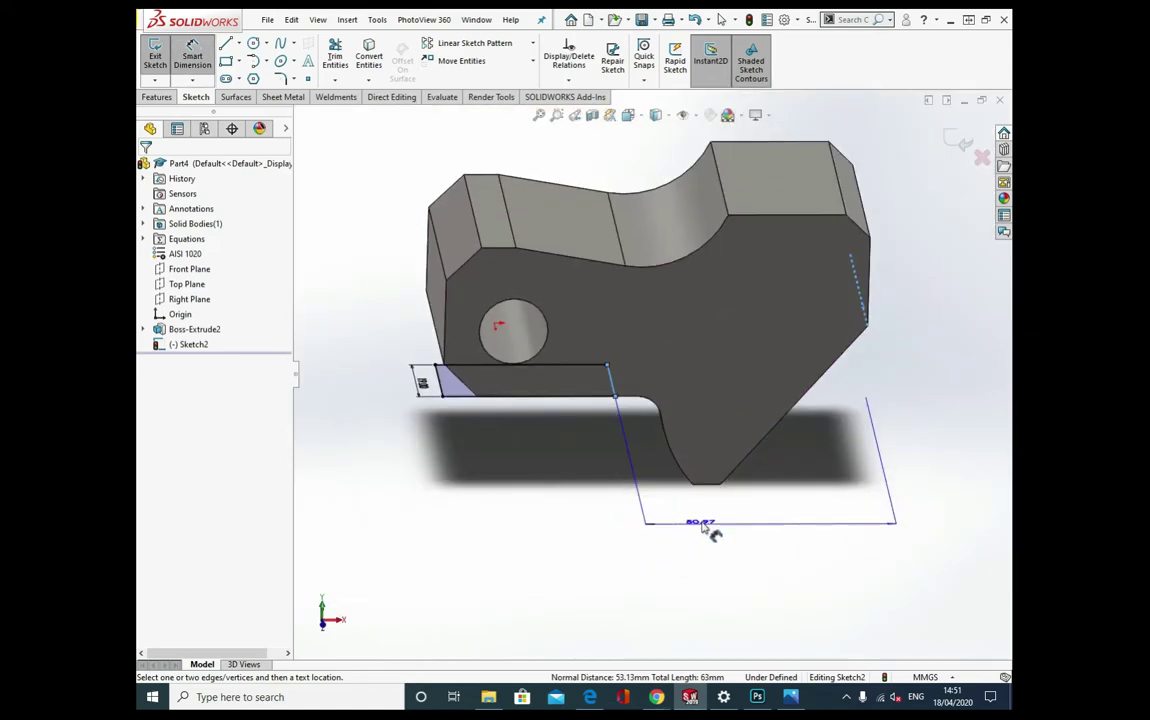
middle_drag(710, 532, 693, 560)
click(724, 583)
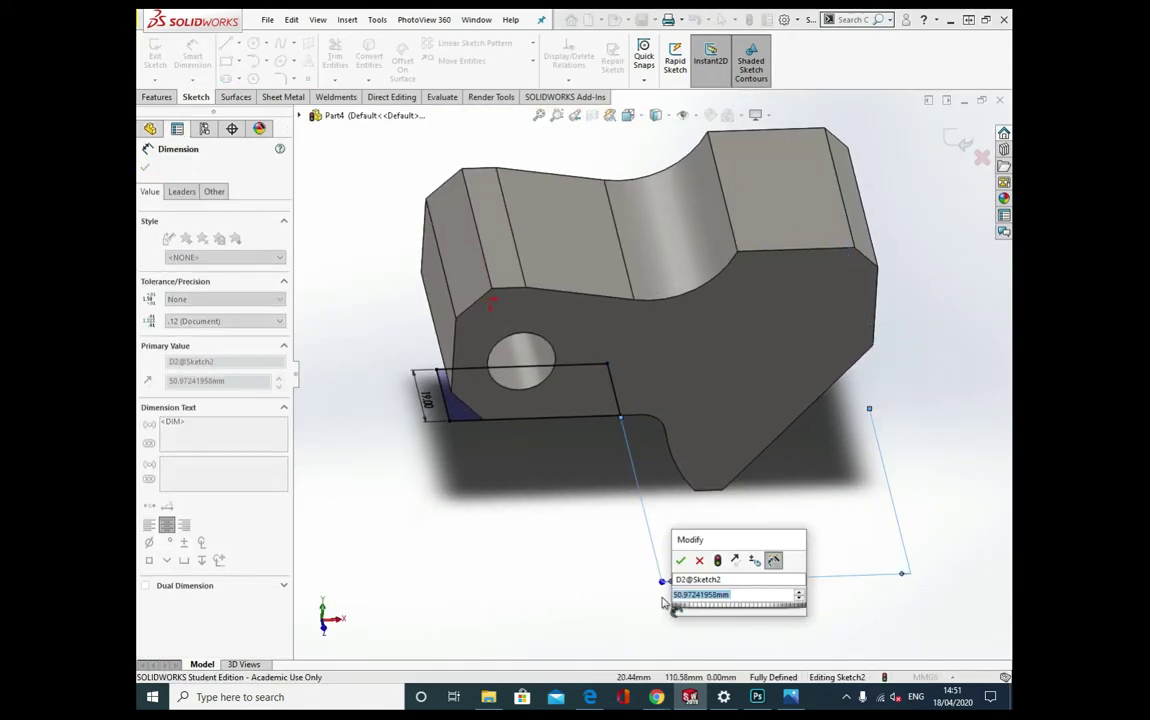
text(512)
key(BackSpace)
key(BackSpace)
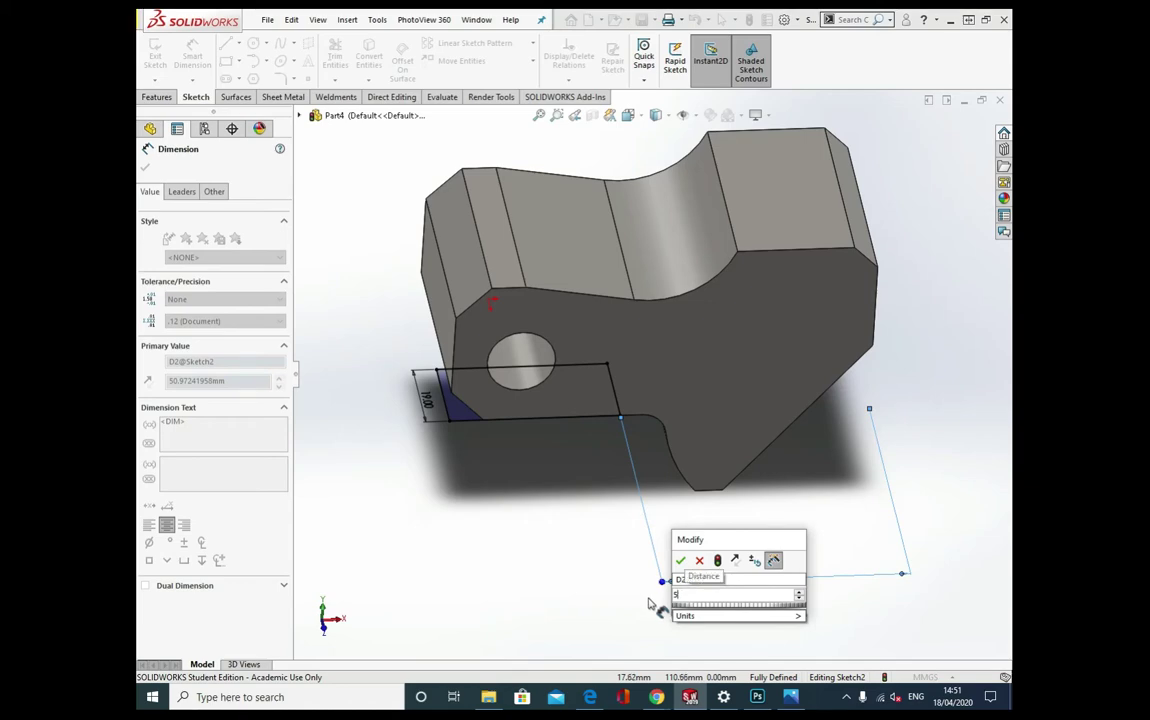
text(2)
click(680, 561)
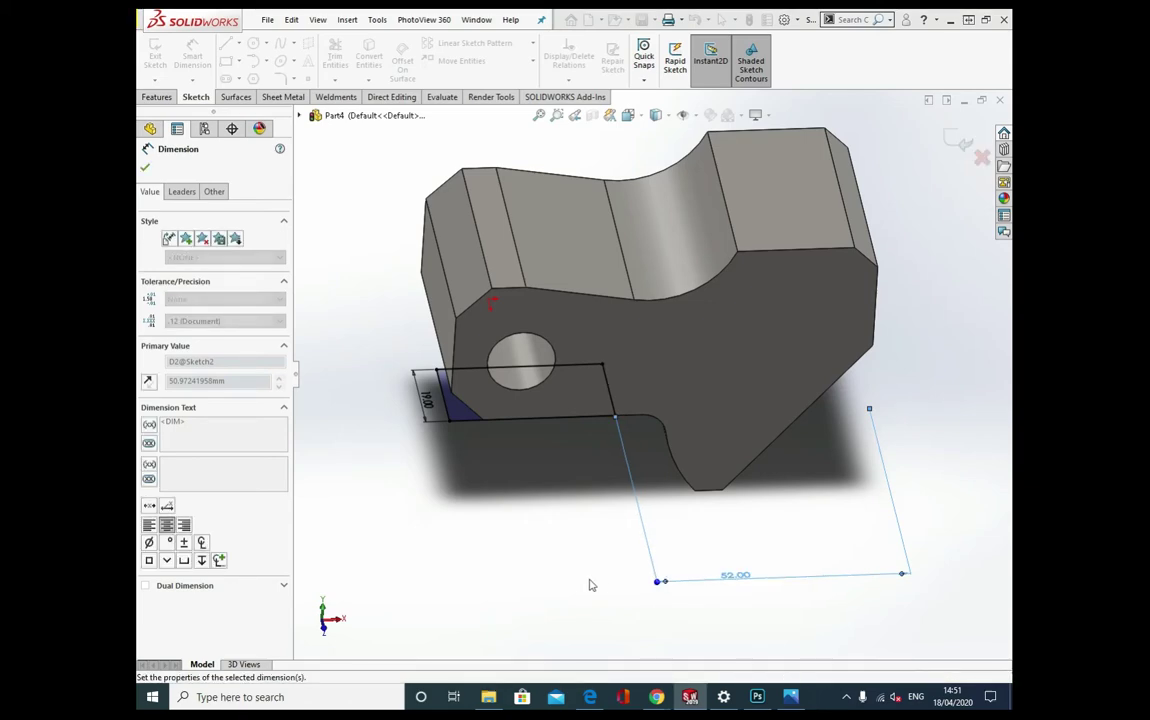
Create an Extruded Cut from the rectangle with end condition Up To Surface, ending at the sloped top face above the hole
click(157, 97)
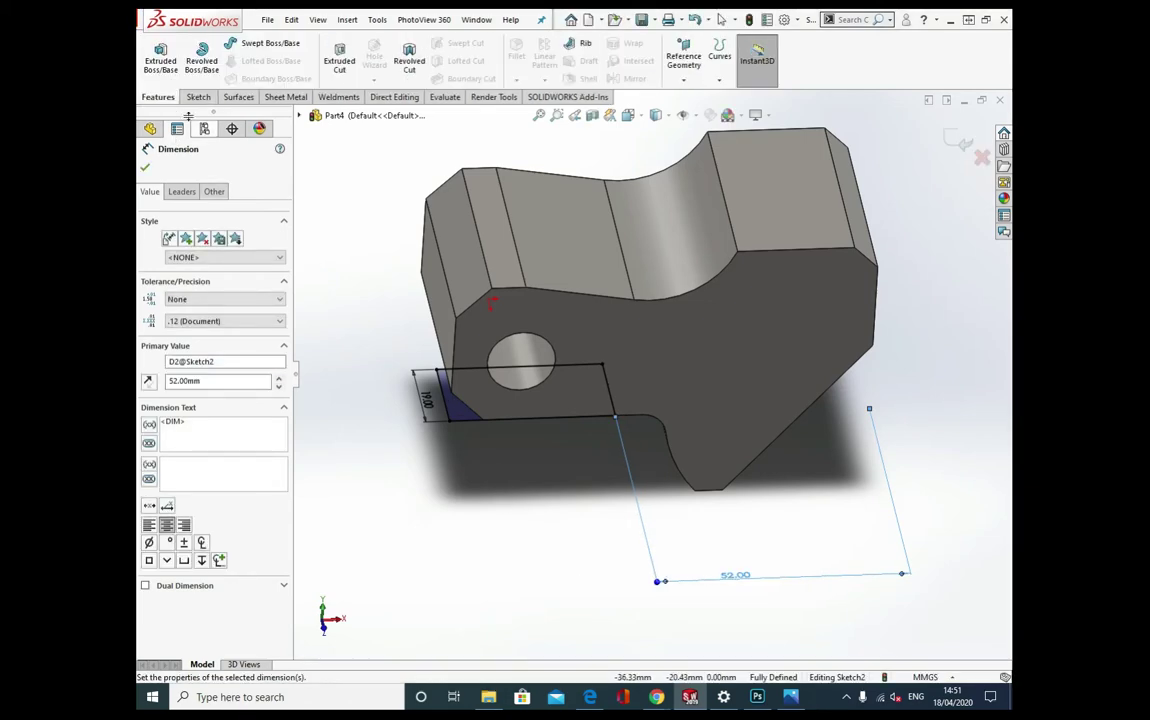
click(339, 55)
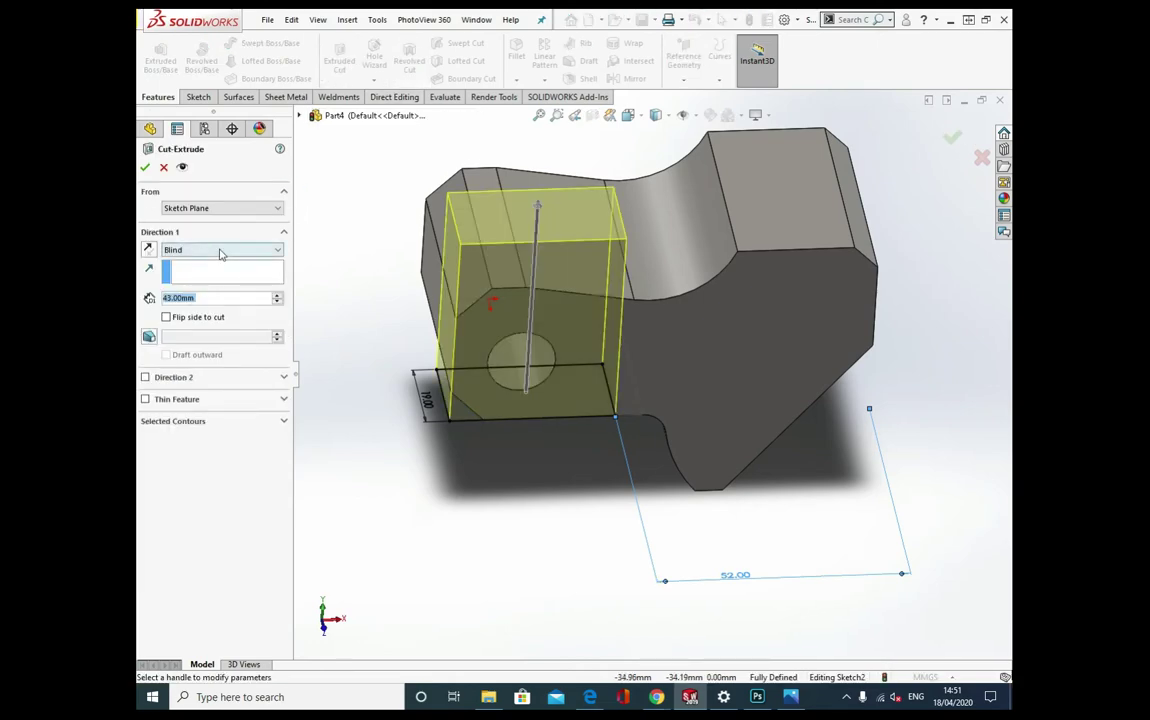
click(221, 251)
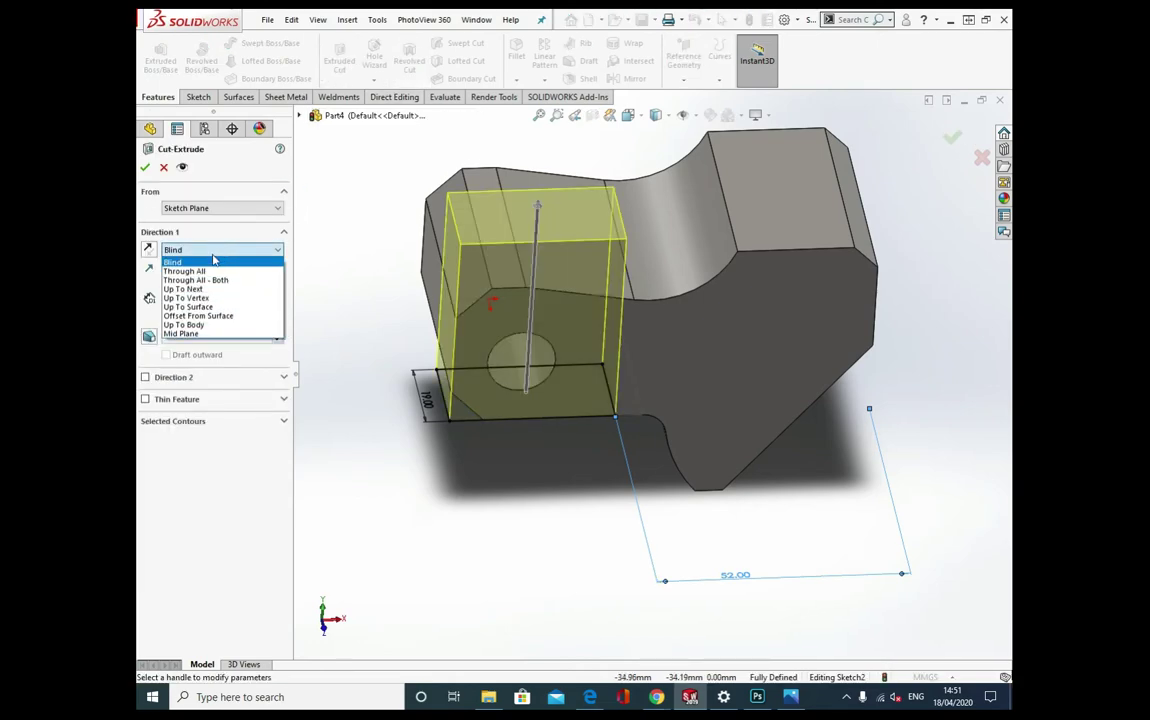
click(218, 307)
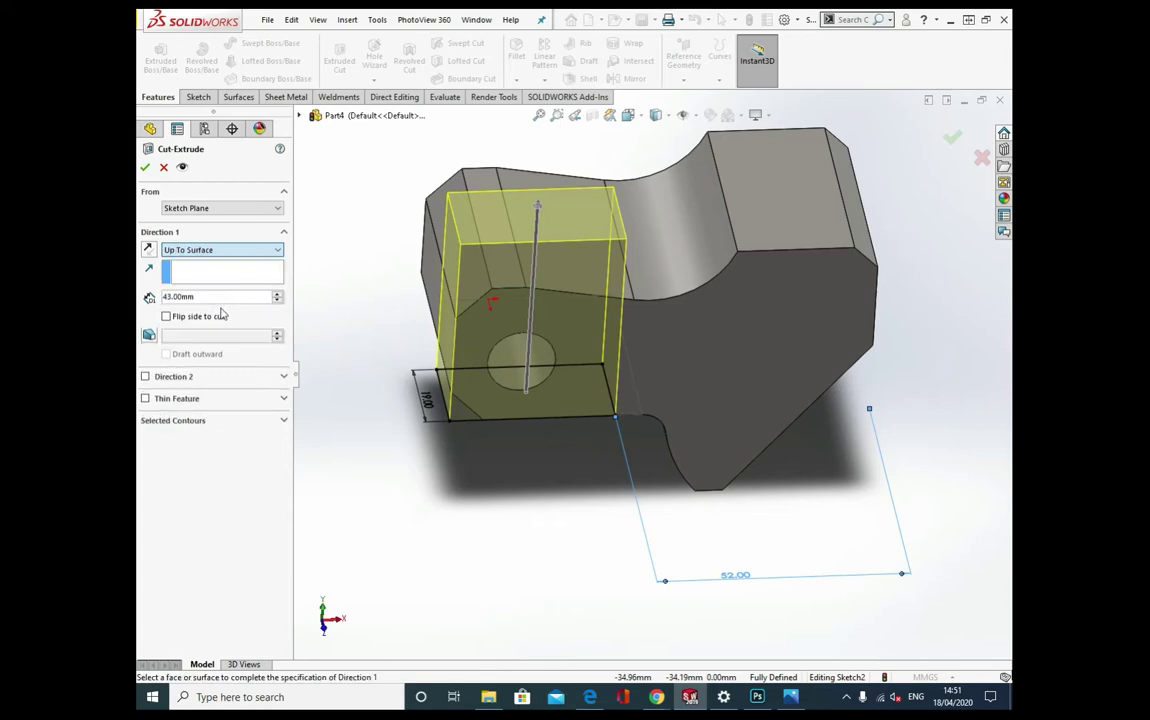
click(543, 254)
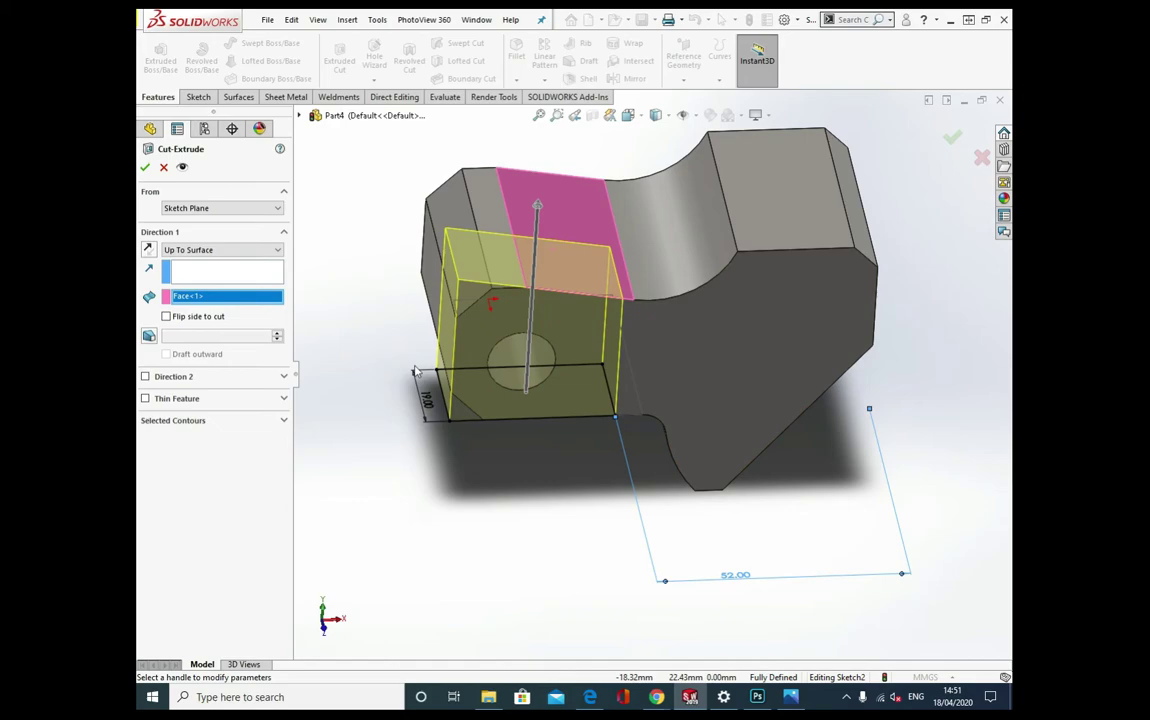
middle_drag(415, 372, 393, 286)
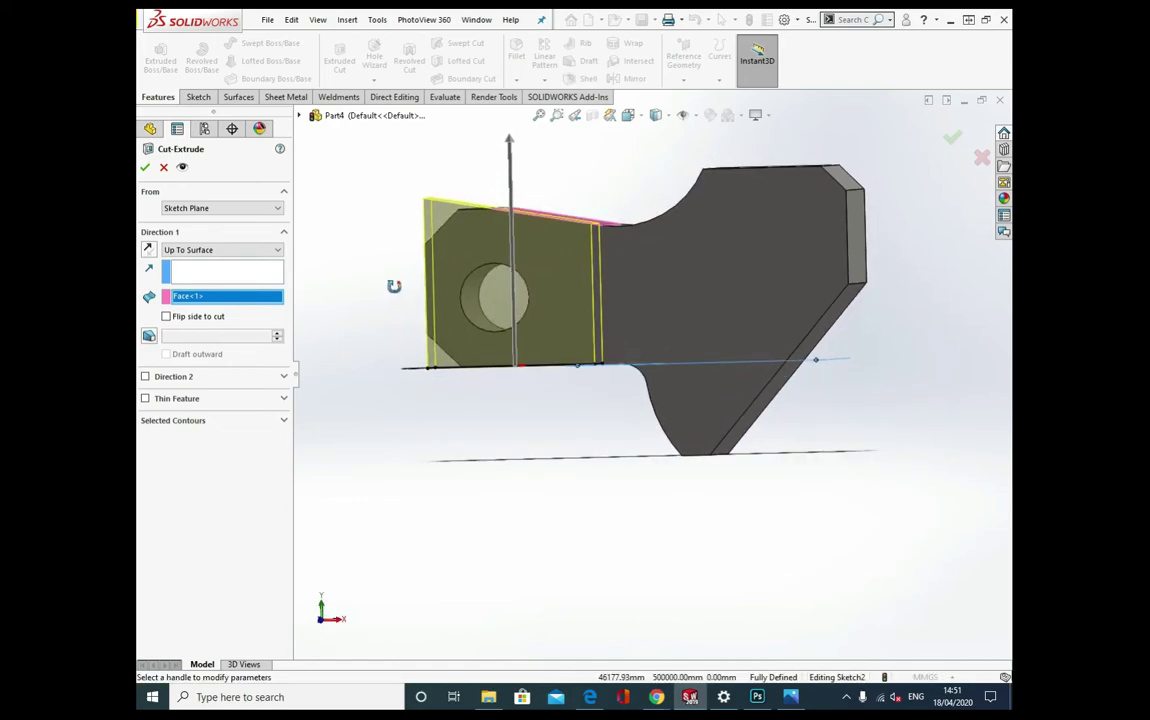
click(145, 168)
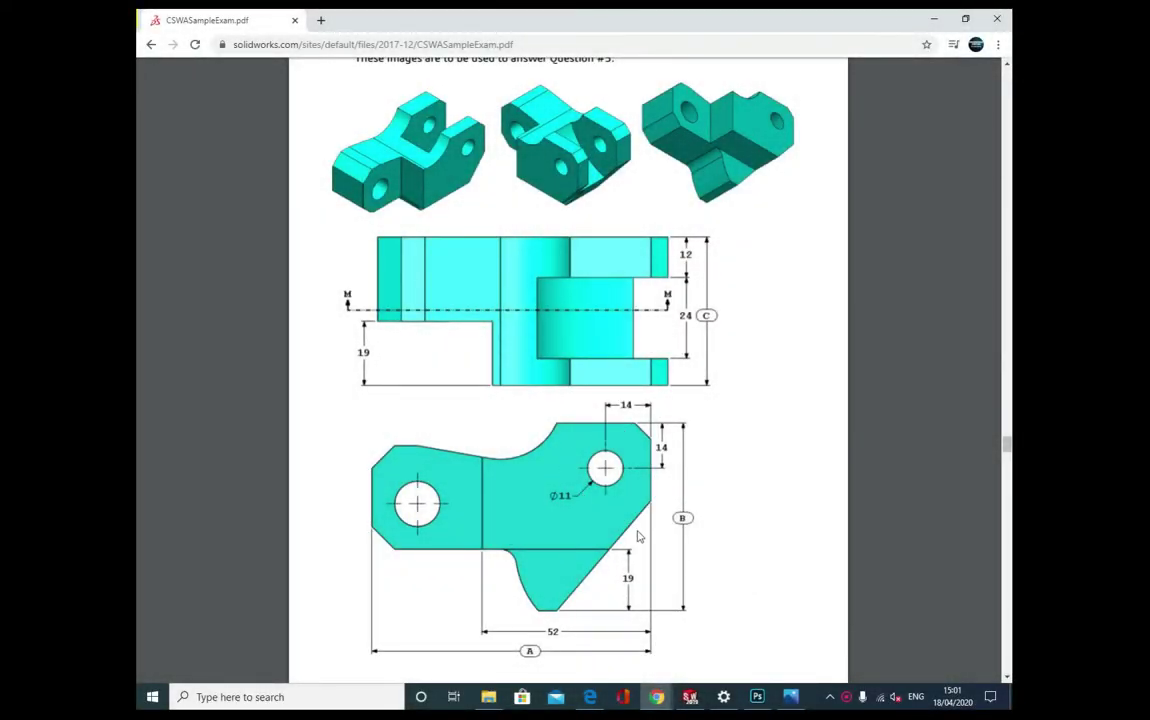
Examine the front and side views in the exam PDF for the 19 mm step to remove from the part's lower portion
scroll(619, 612, down, 5)
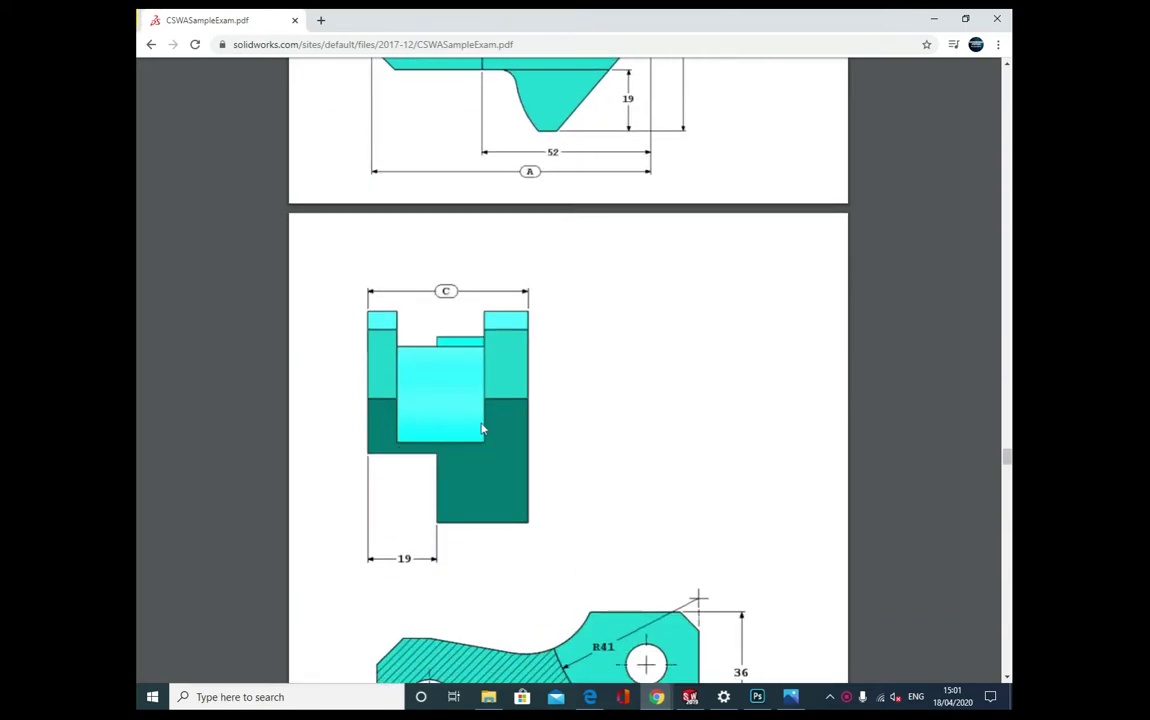
scroll(481, 429, up, 3)
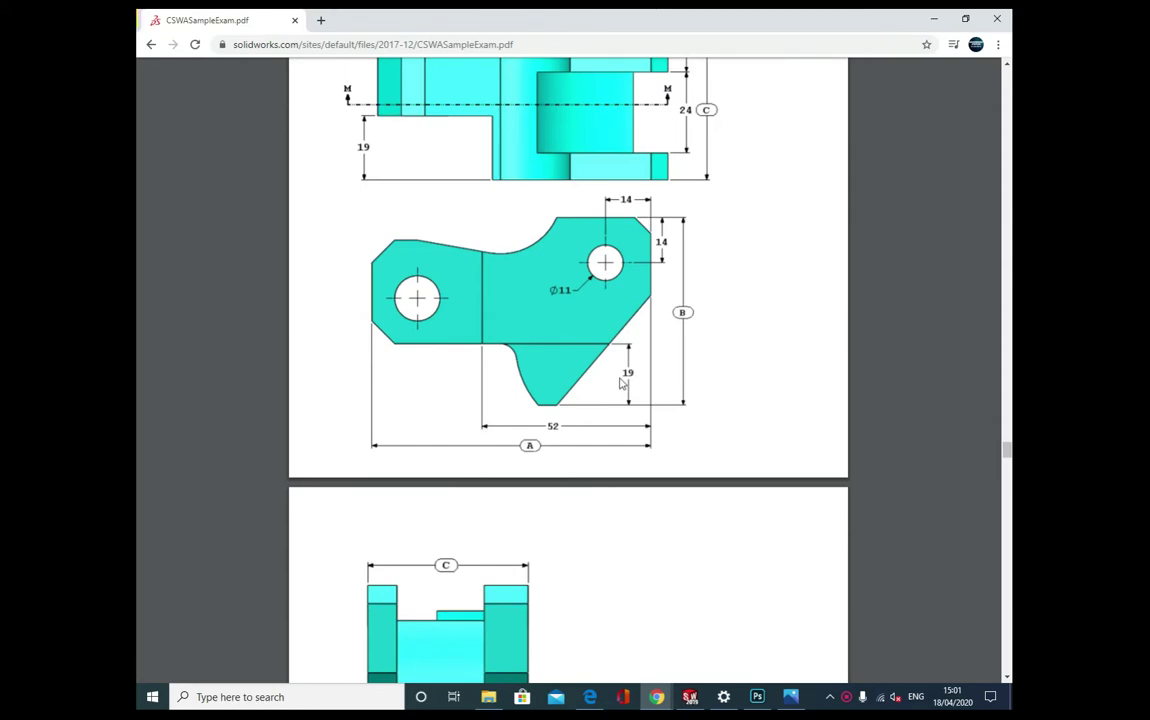
scroll(369, 578, down, 2)
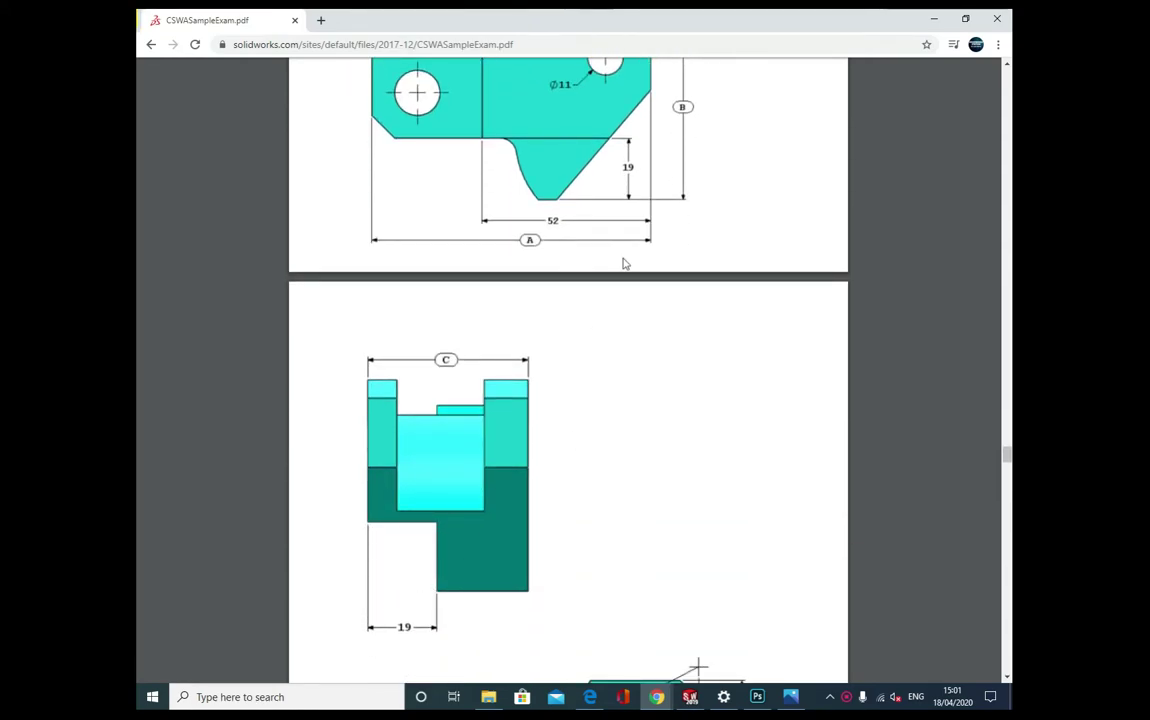
scroll(601, 157, up, 4)
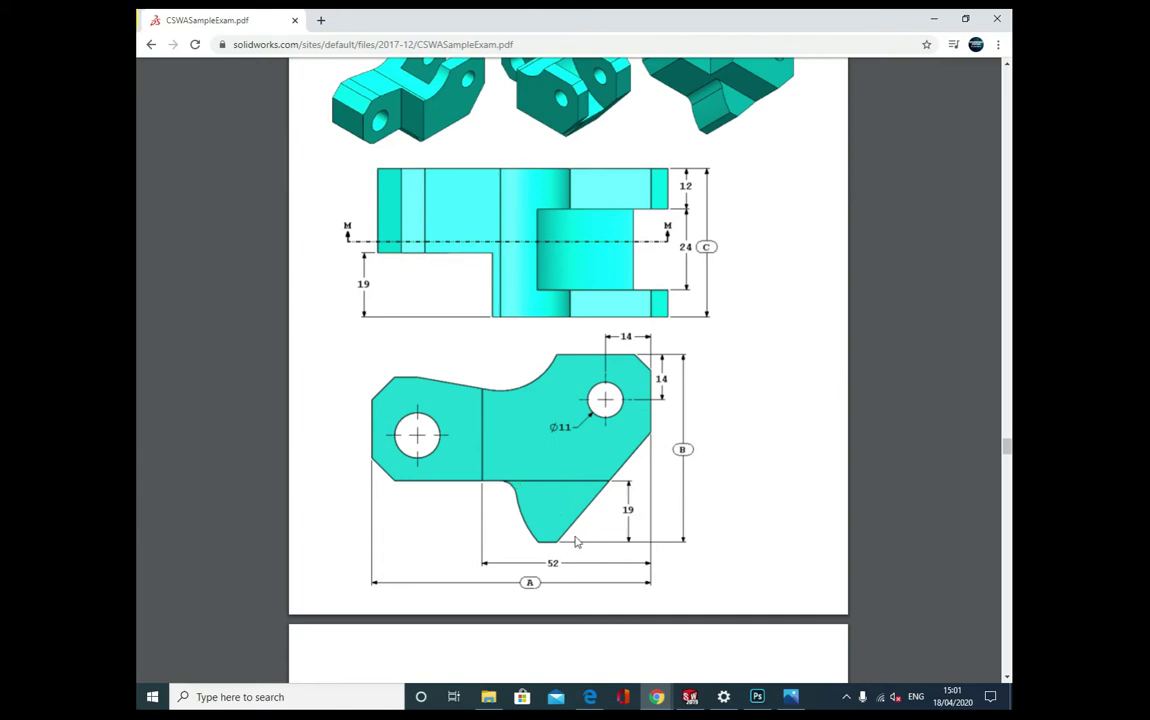
Switch to SOLIDWORKS and inspect the part from the front and back, ending in the Right view
click(690, 697)
middle_drag(688, 481, 772, 268)
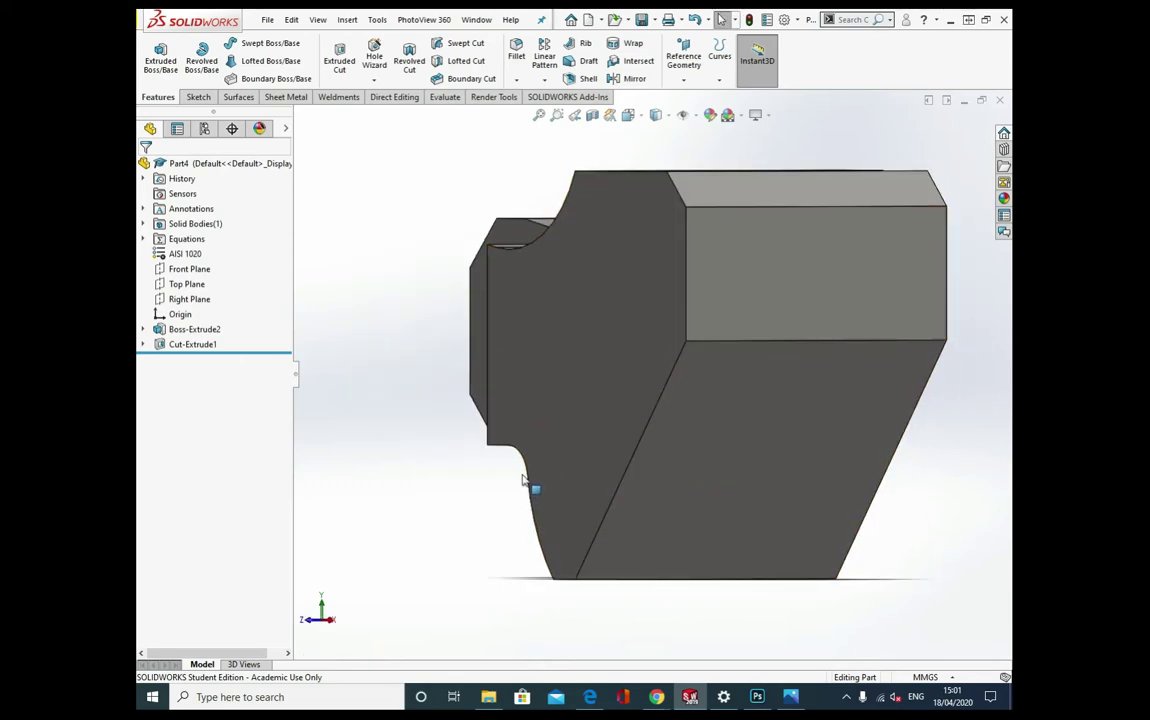
scroll(520, 480, up, 3)
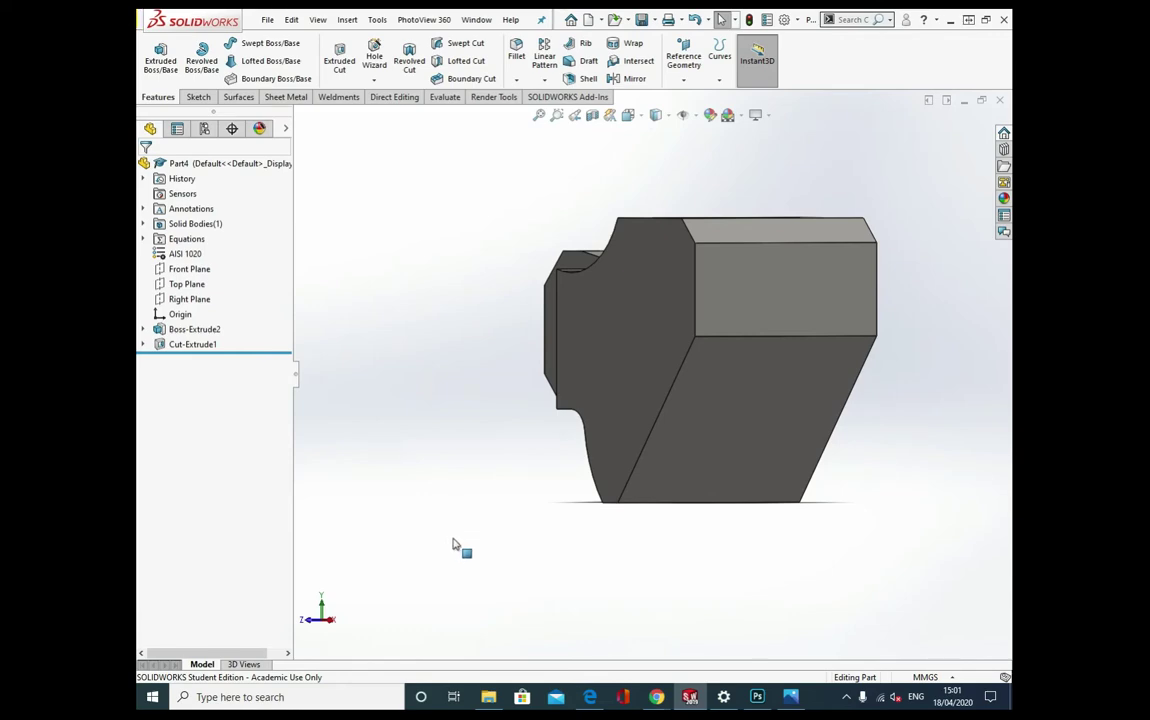
right_drag(457, 540, 412, 450)
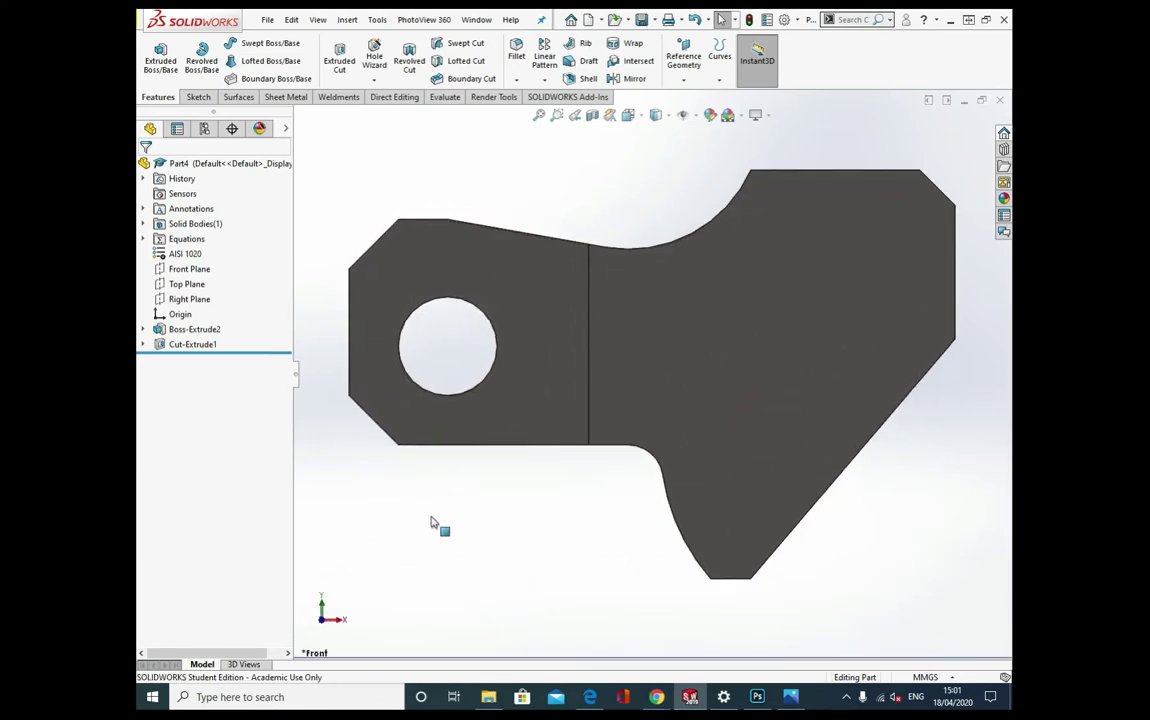
right_drag(425, 507, 403, 550)
right_drag(457, 480, 416, 588)
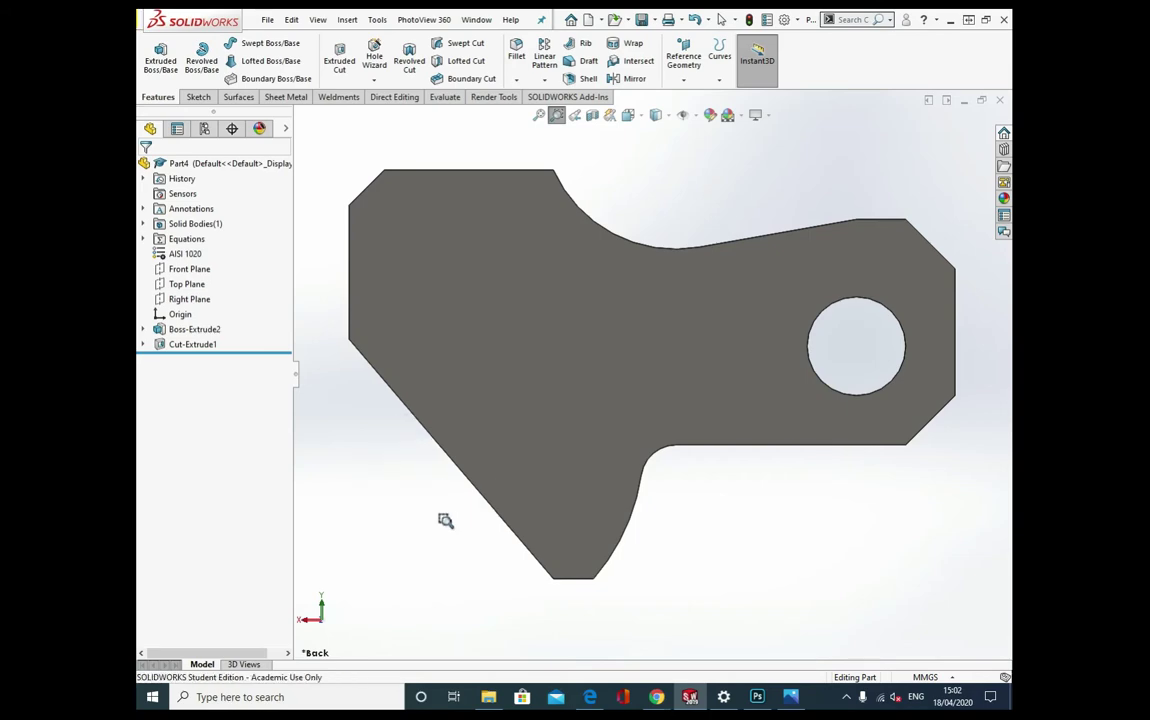
right_drag(434, 493, 398, 527)
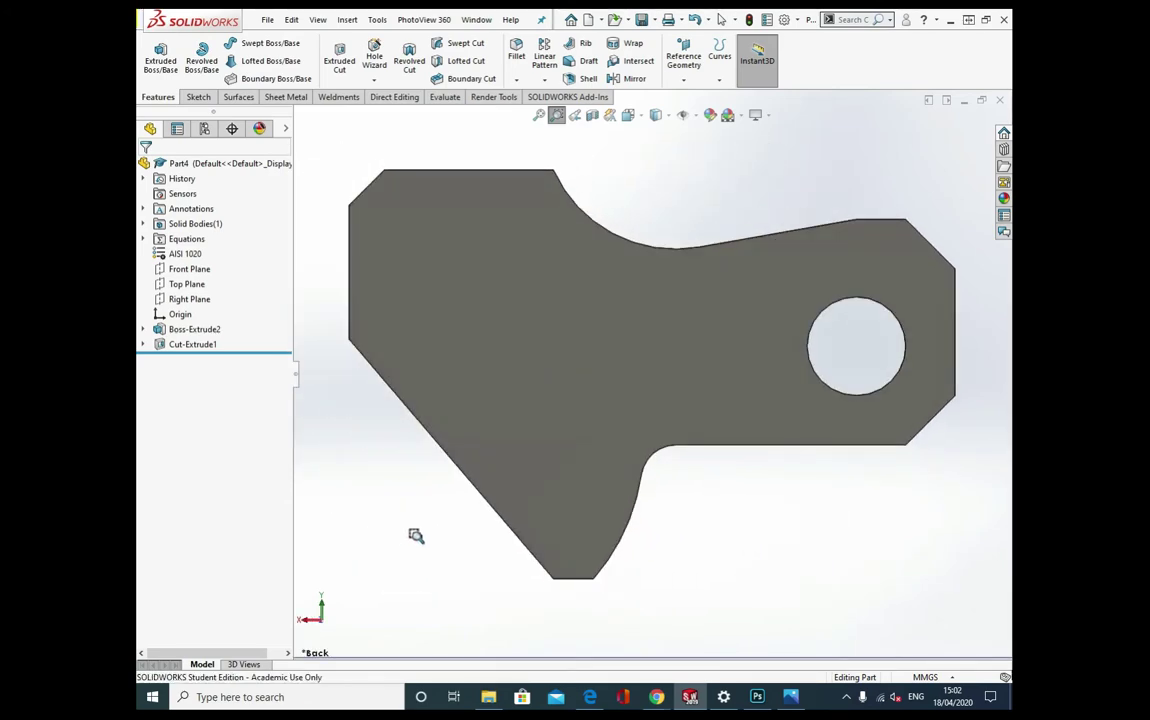
key(space)
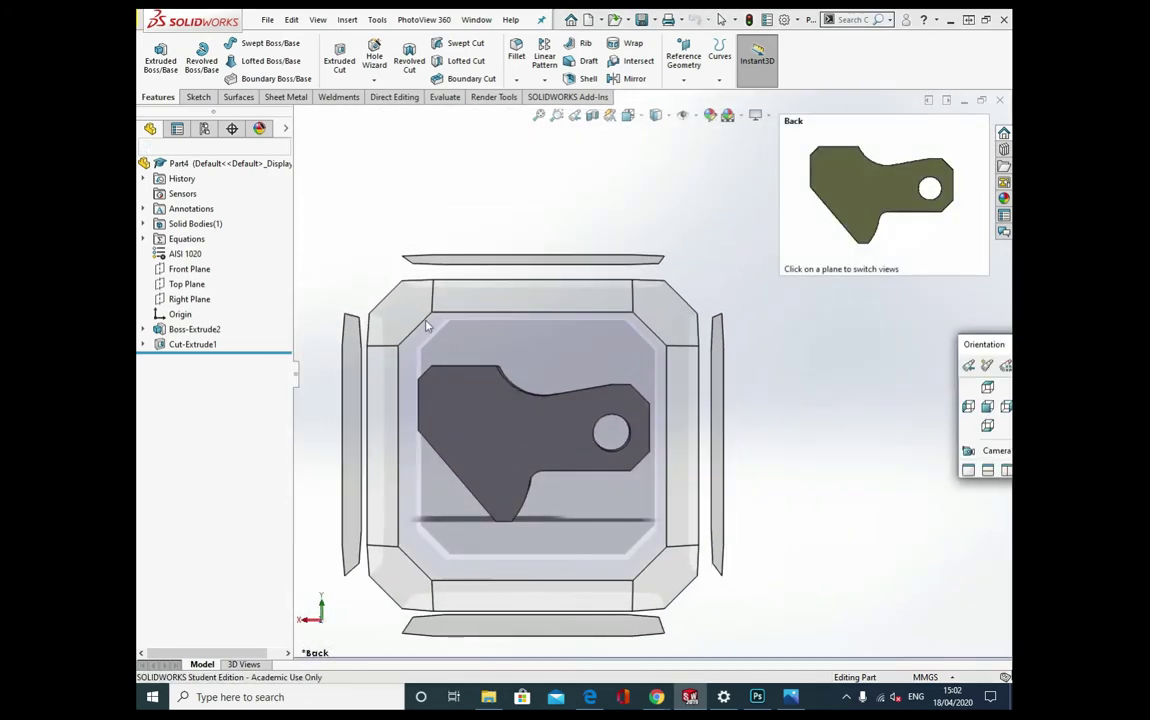
click(400, 308)
key(space)
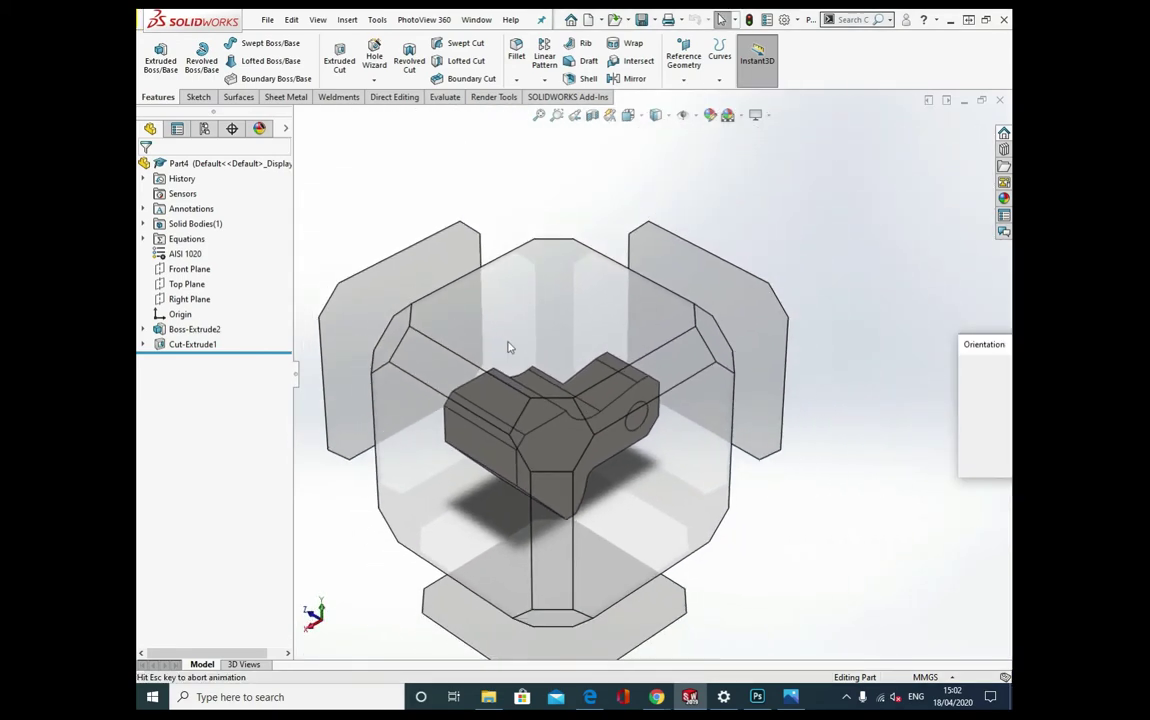
click(522, 345)
key(space)
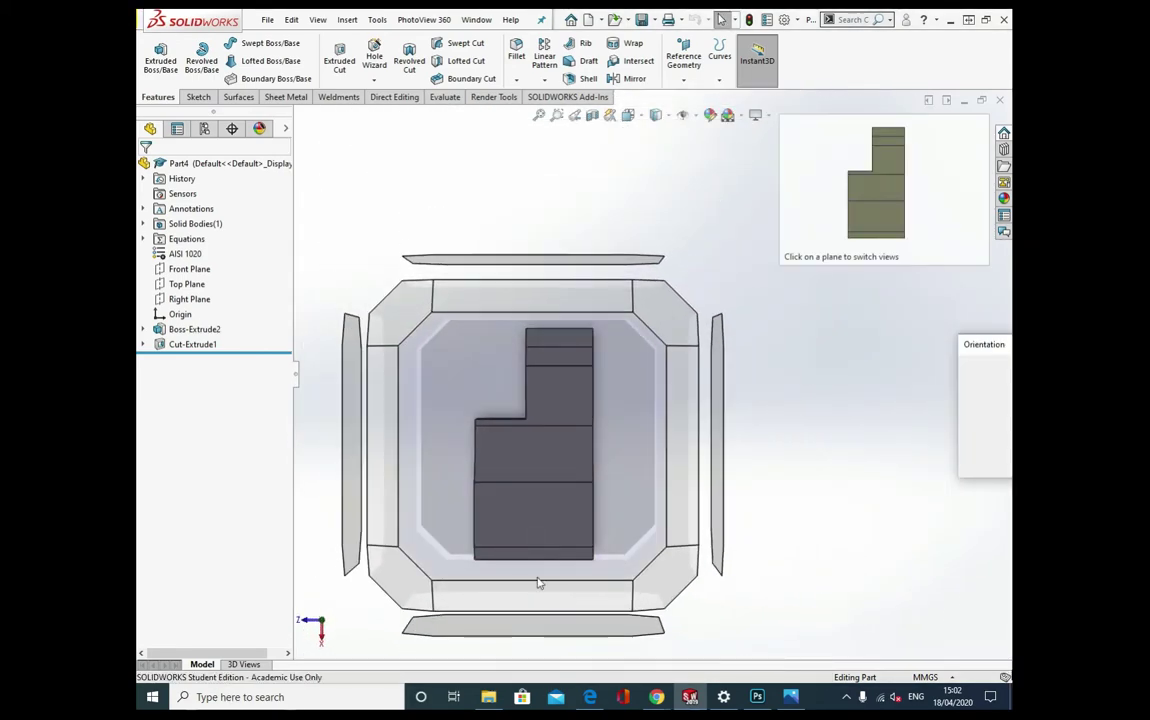
click(539, 601)
key(space)
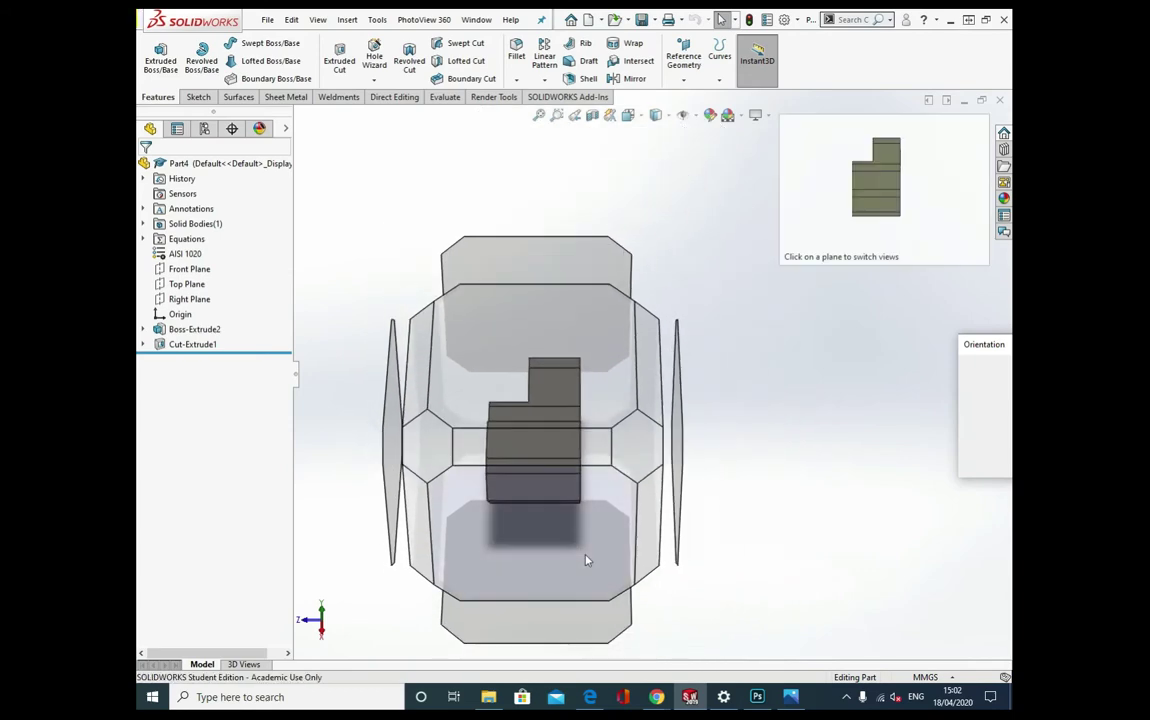
click(588, 557)
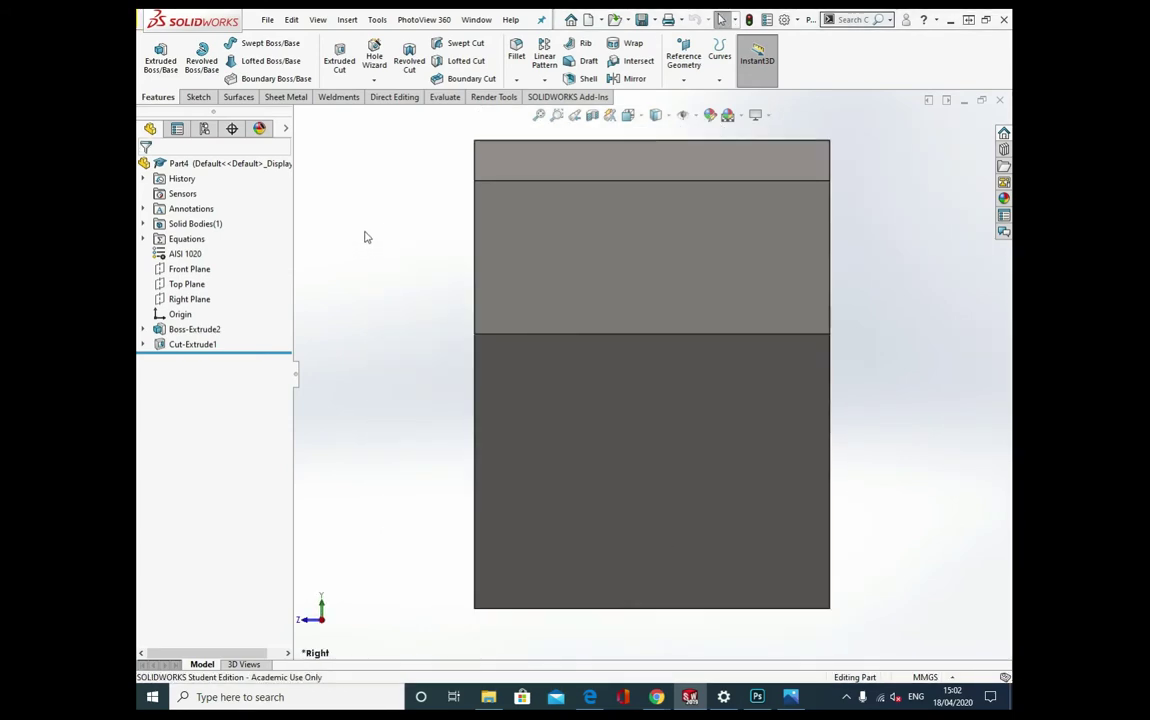
Sketch a corner rectangle about 20 by 20 mm on the vertical end face's plane, covering the part's lower front corner
scroll(608, 447, up, 4)
click(608, 430)
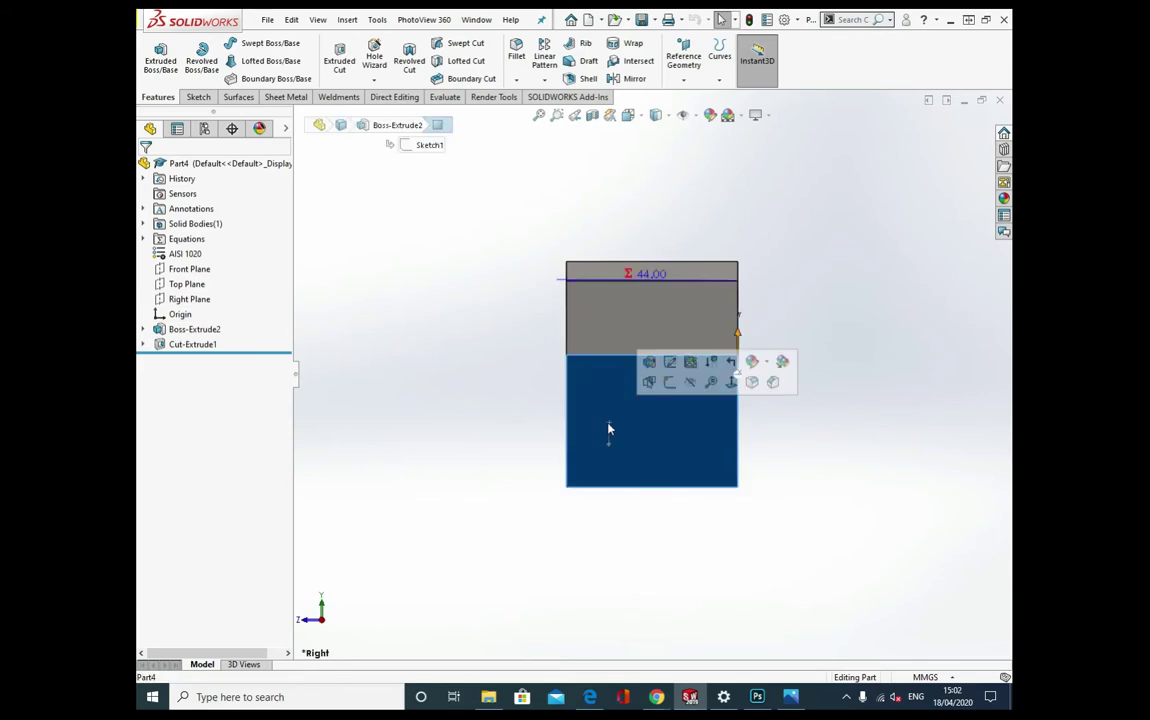
middle_drag(583, 447, 660, 477)
click(660, 509)
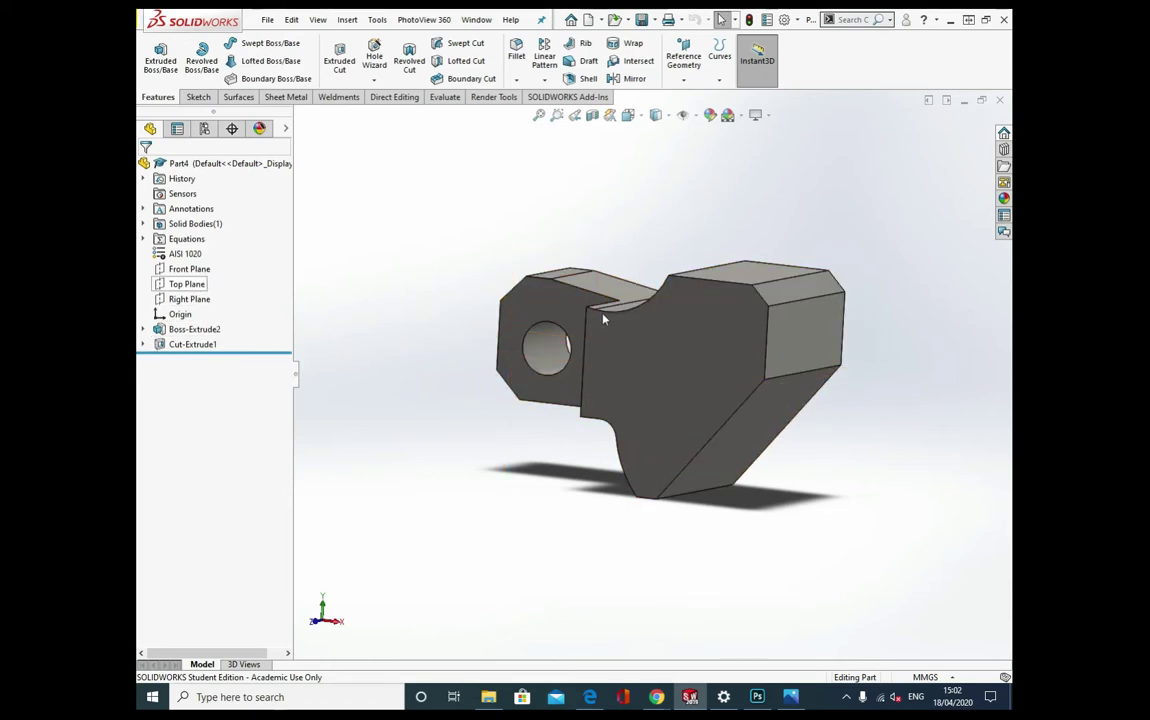
click(822, 363)
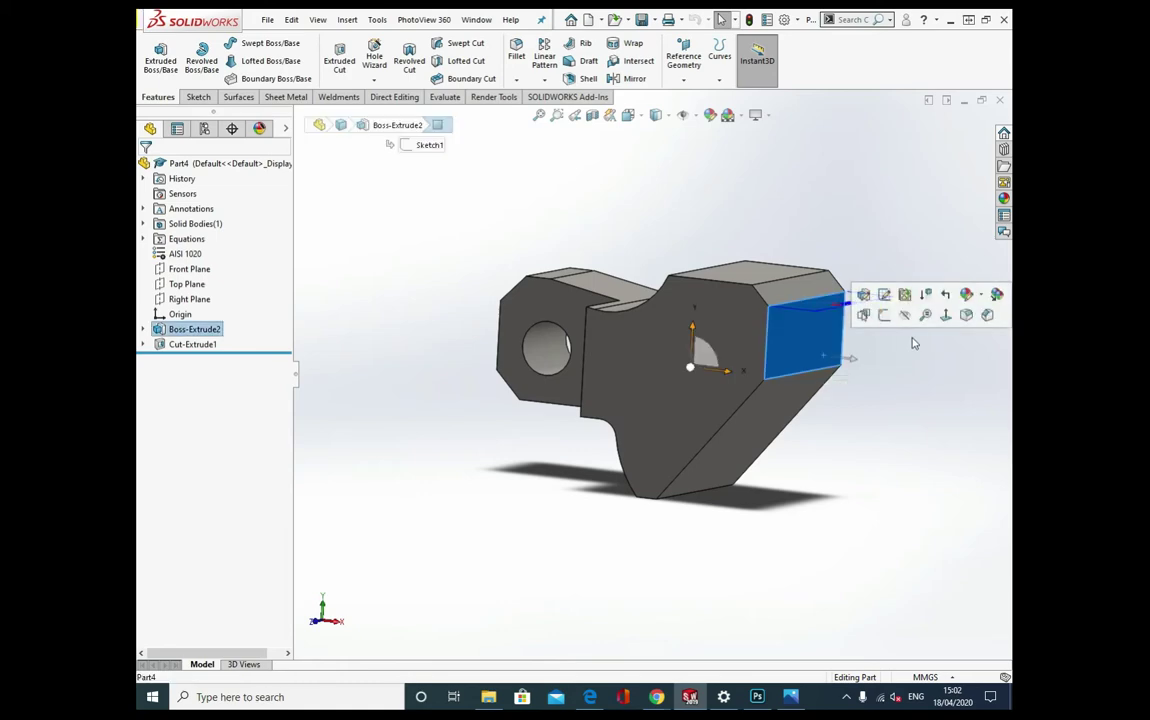
click(947, 318)
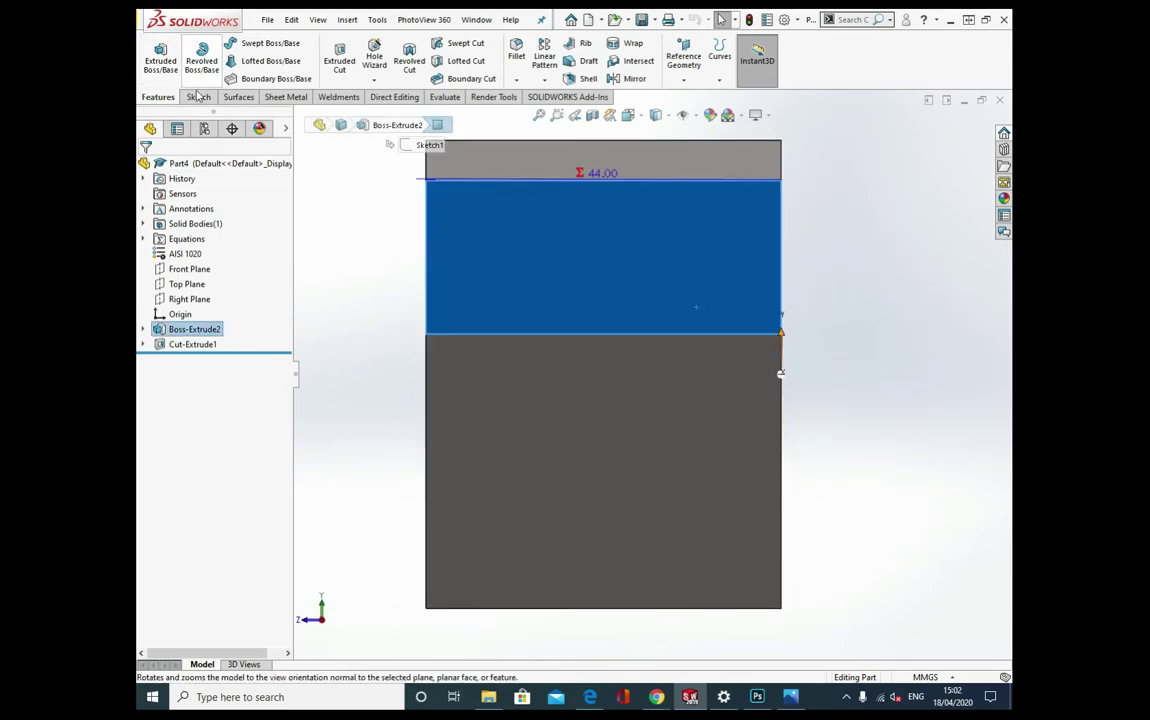
click(197, 94)
click(228, 65)
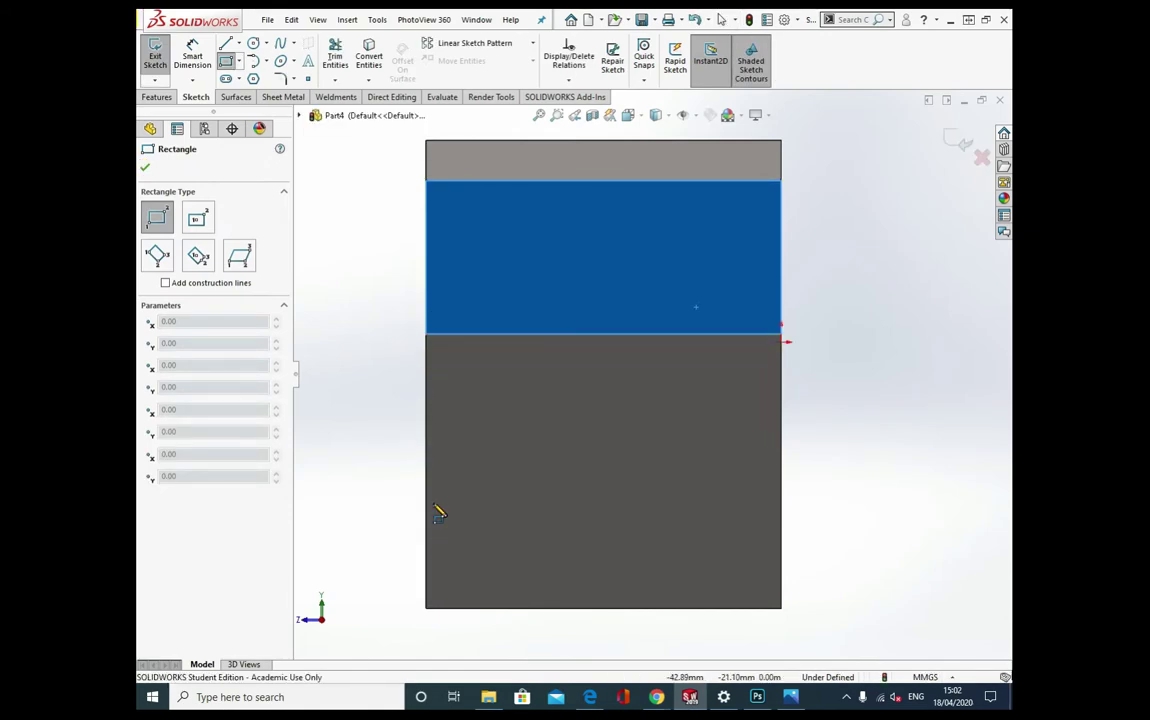
click(428, 451)
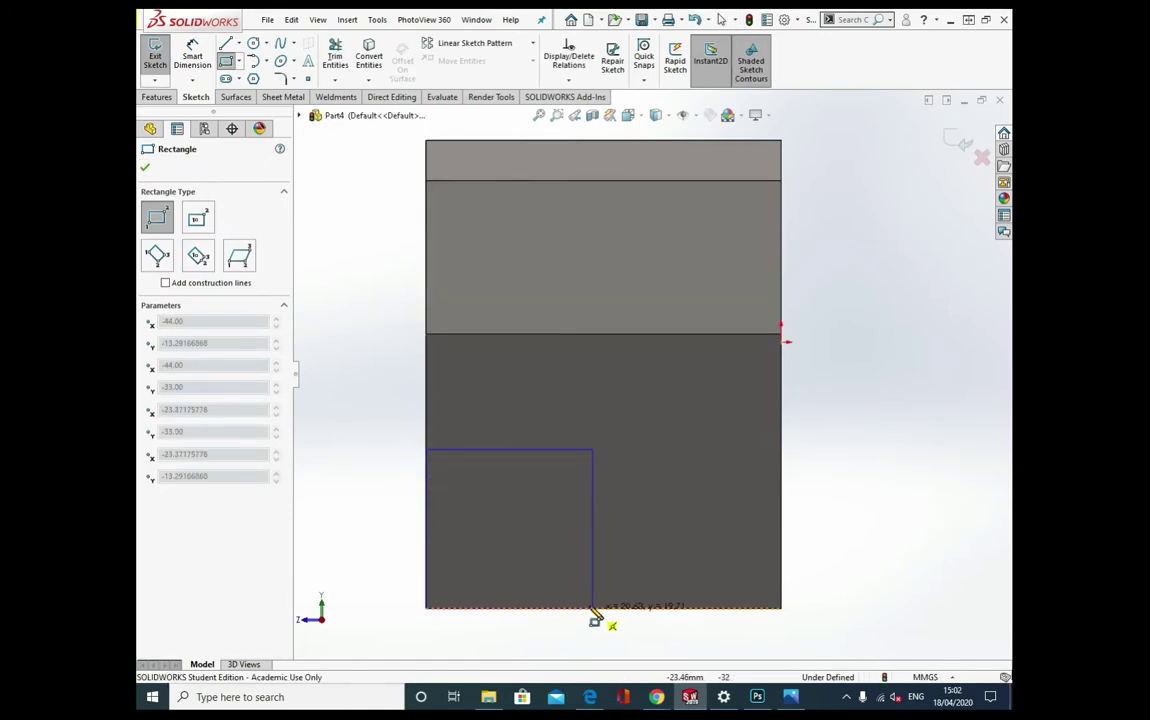
click(591, 607)
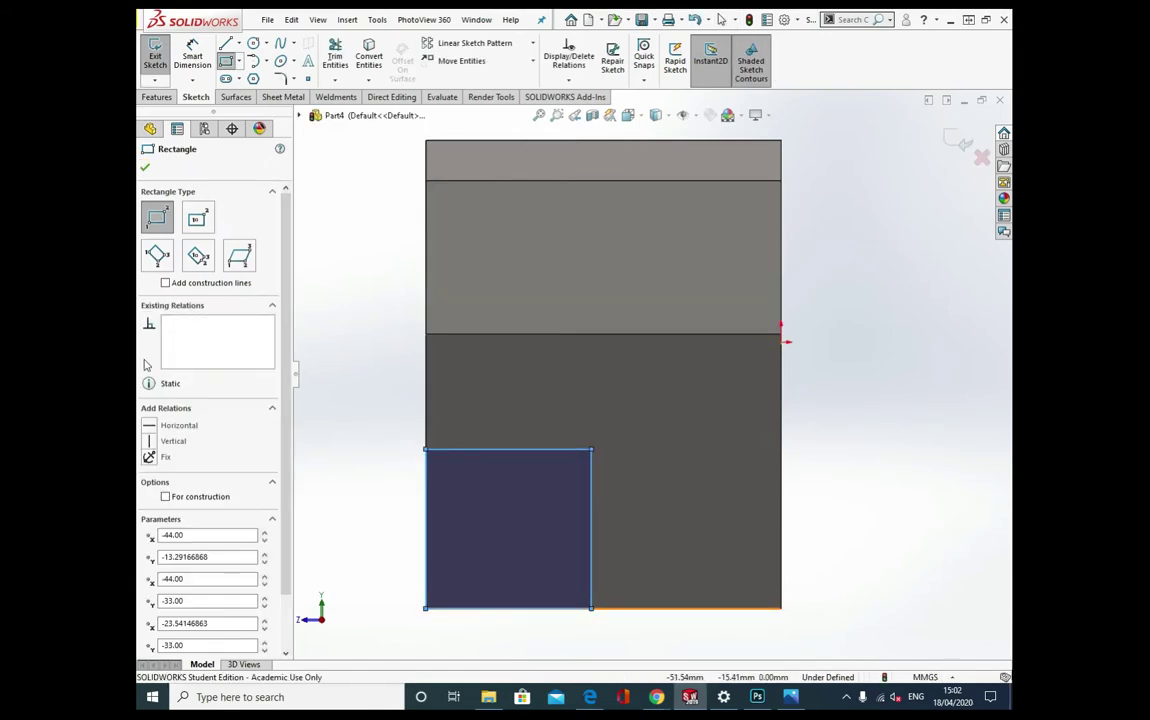
Dimension the rectangle's height and width to 19 mm each
click(192, 57)
click(427, 506)
click(369, 513)
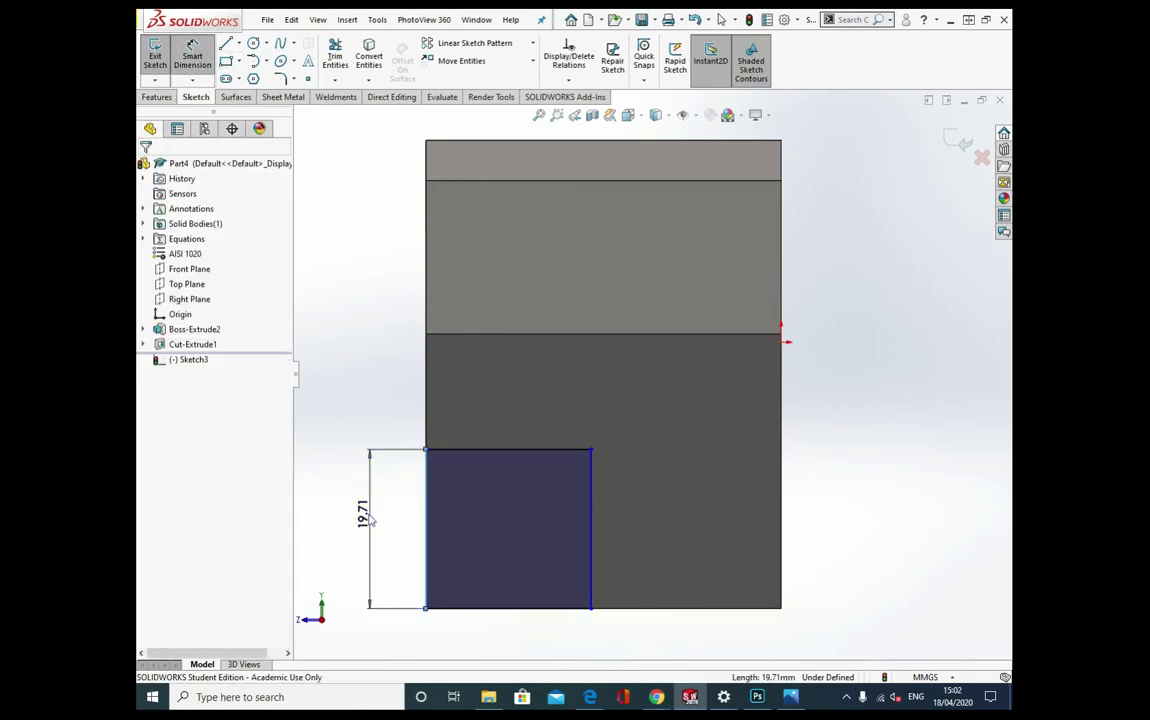
text(19)
click(312, 494)
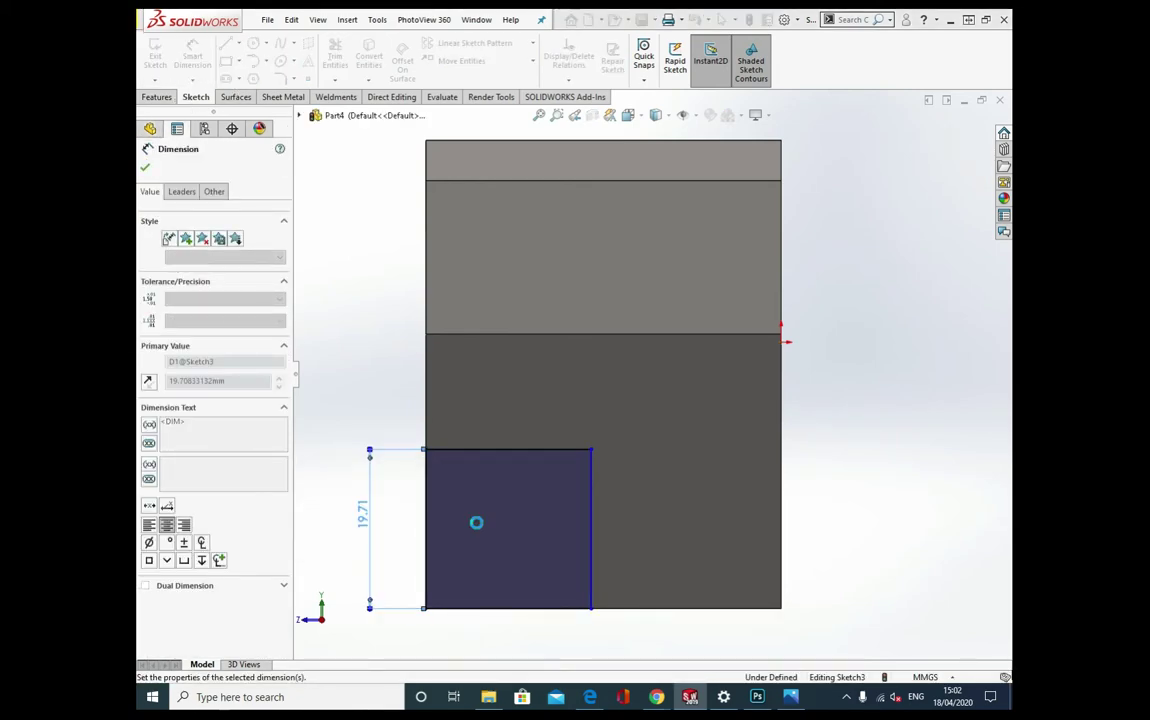
click(512, 609)
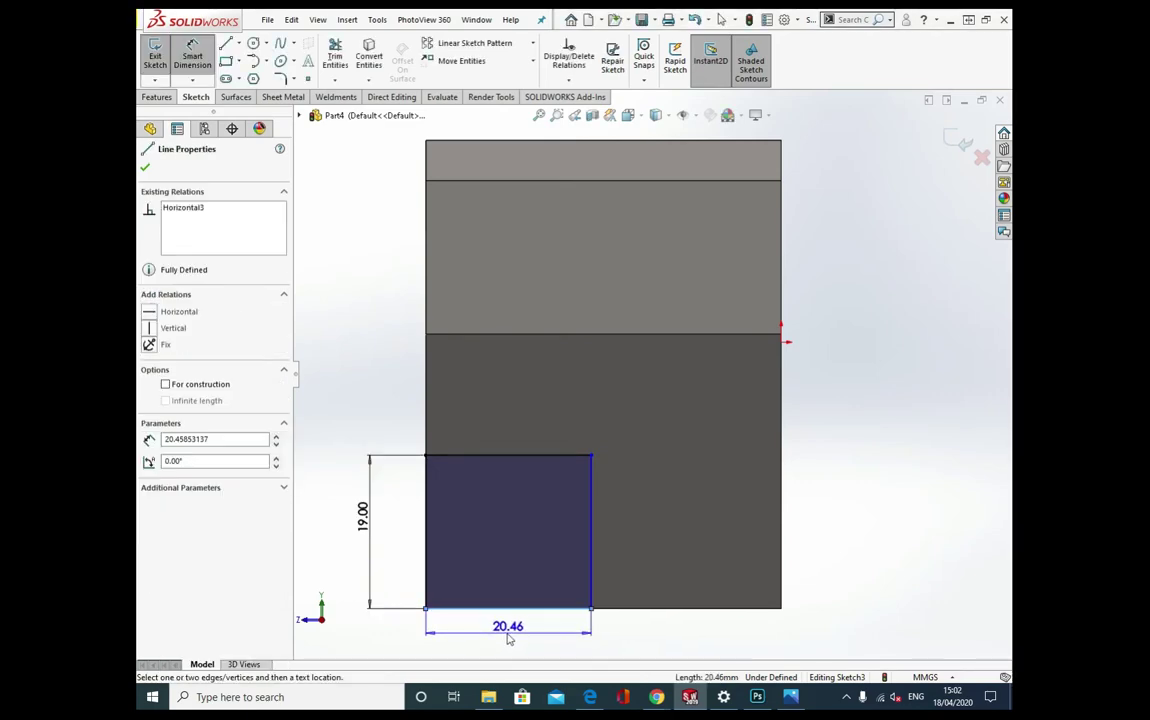
click(506, 634)
text(19)
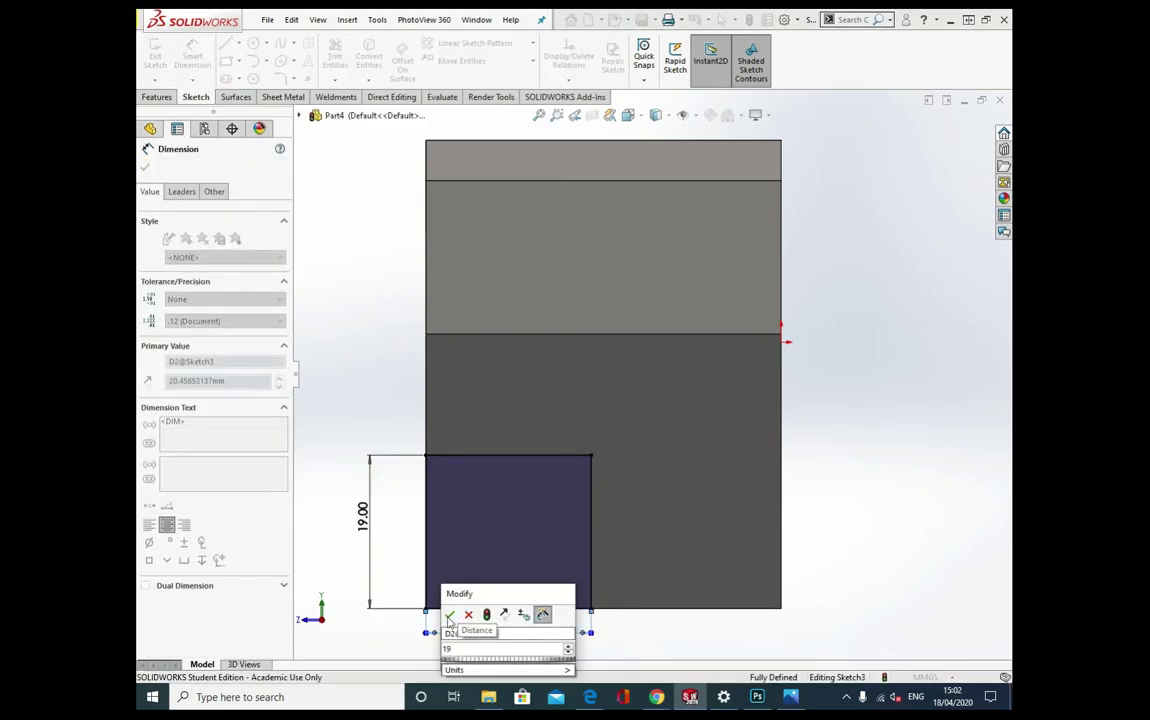
click(449, 616)
Create an Extruded Cut from the rectangle with end condition Up To Surface, ending at the vertical end face beside the large hole
middle_drag(367, 419, 443, 440)
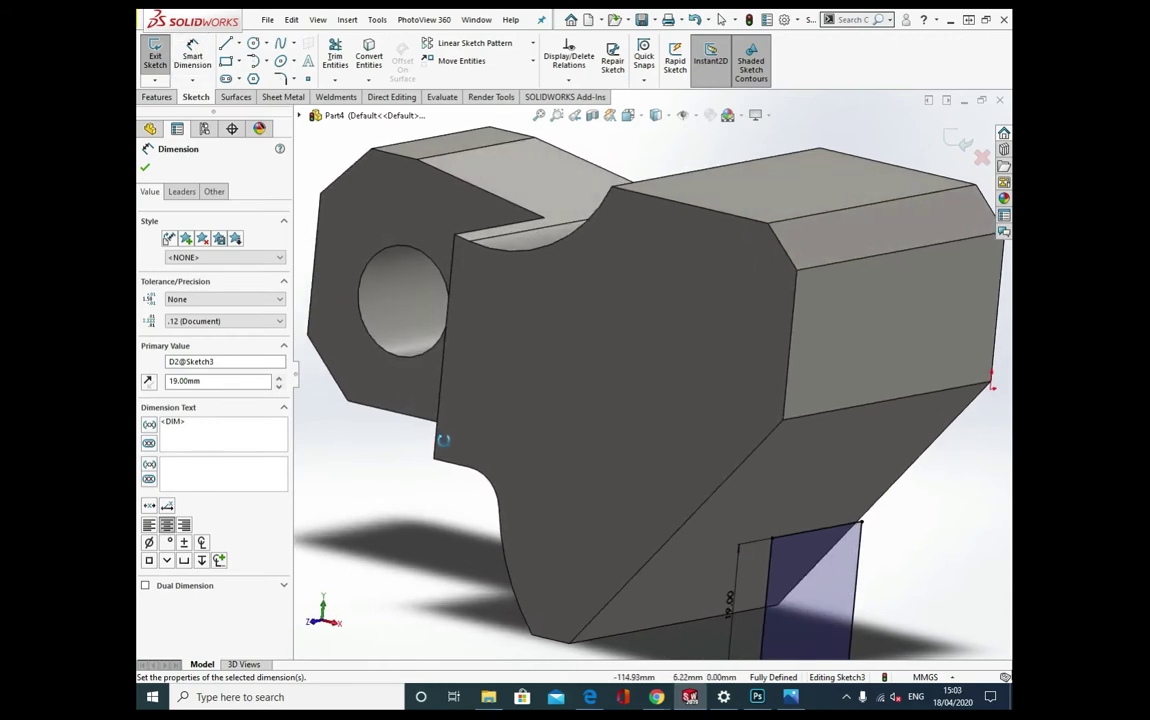
key(f)
click(152, 98)
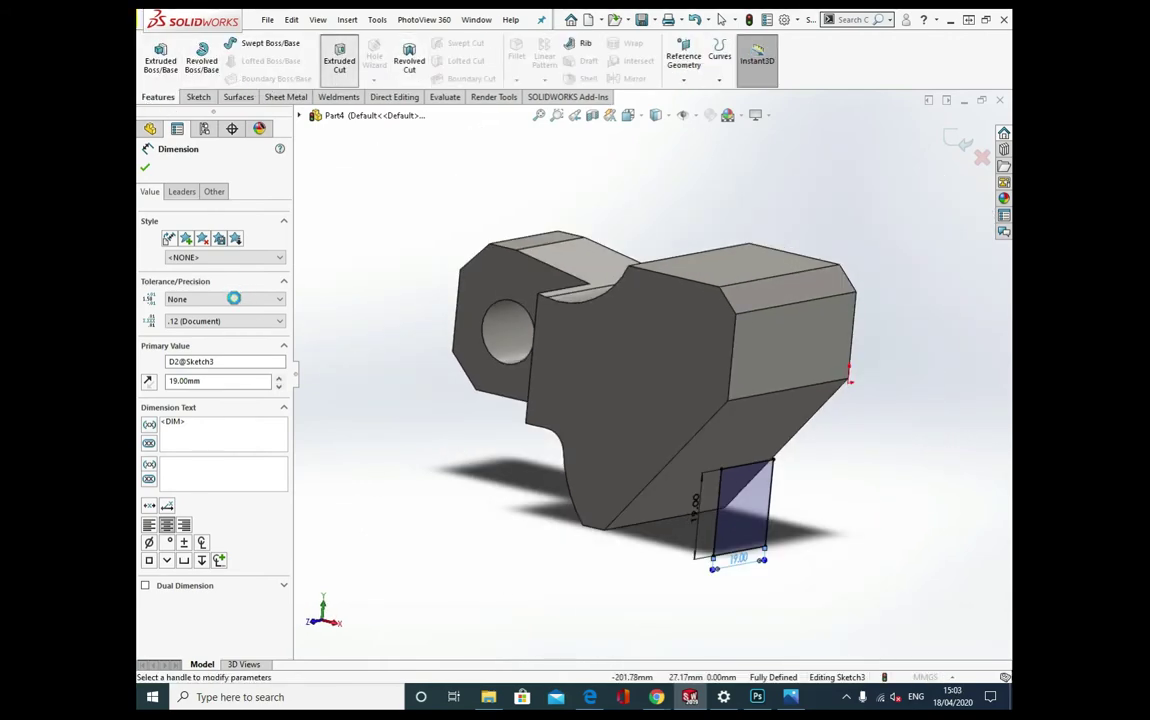
click(339, 55)
click(191, 254)
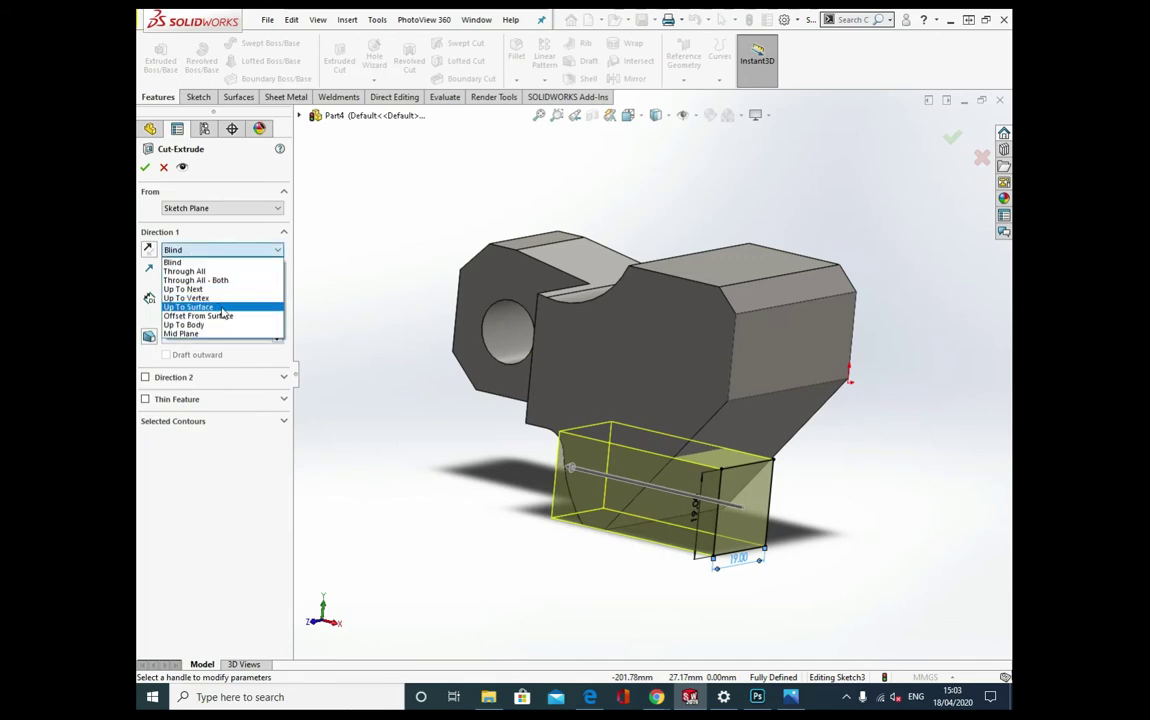
click(225, 307)
middle_drag(395, 416, 466, 296)
click(474, 302)
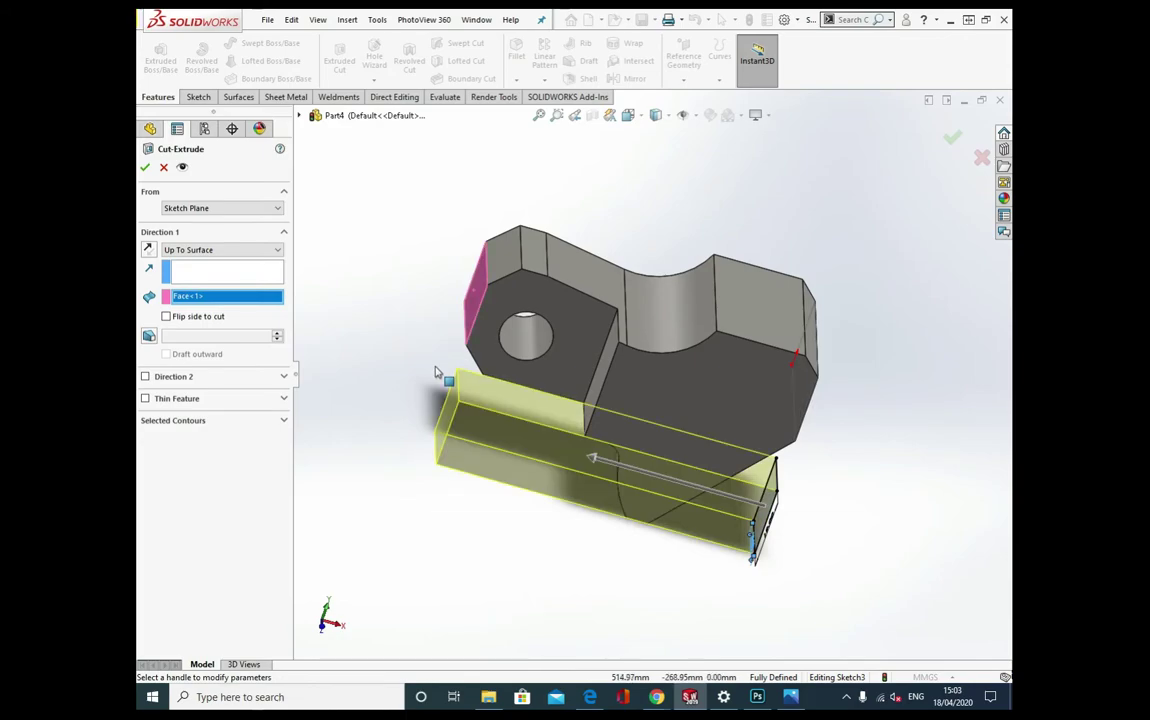
click(146, 169)
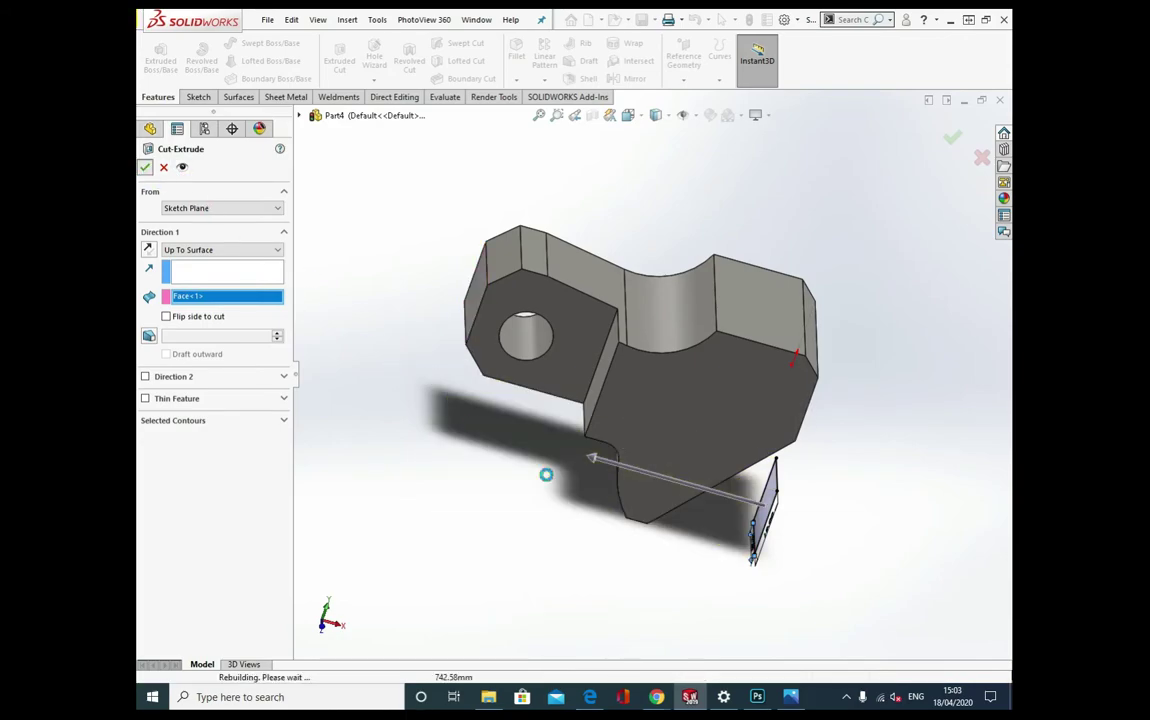
middle_drag(606, 534, 524, 530)
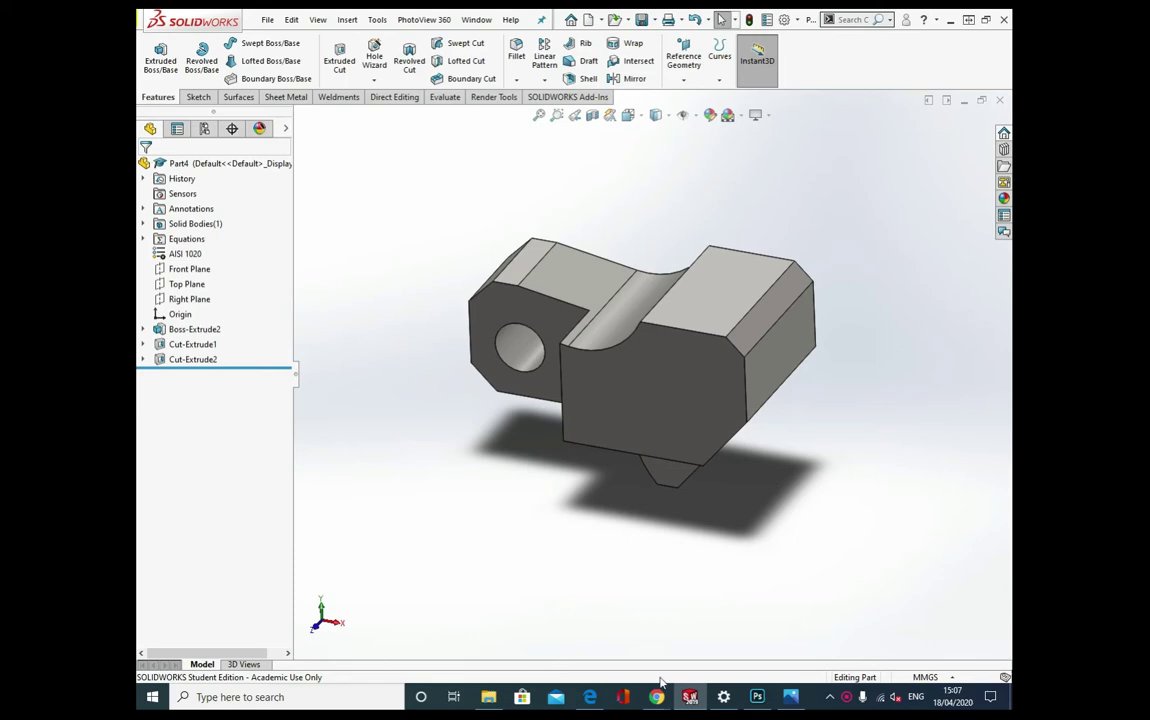
Switch to the exam PDF in Chrome and examine the size and position of the small hole in the front view
mouse_move(656, 697)
click(703, 637)
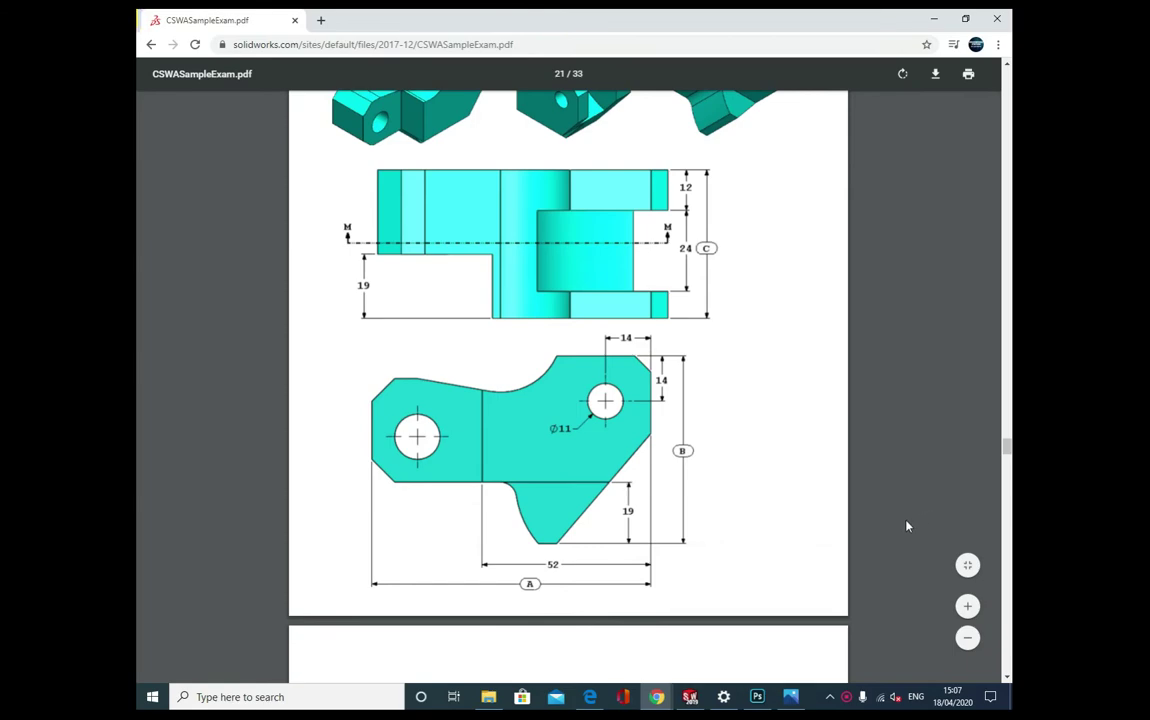
scroll(621, 300, down, 2)
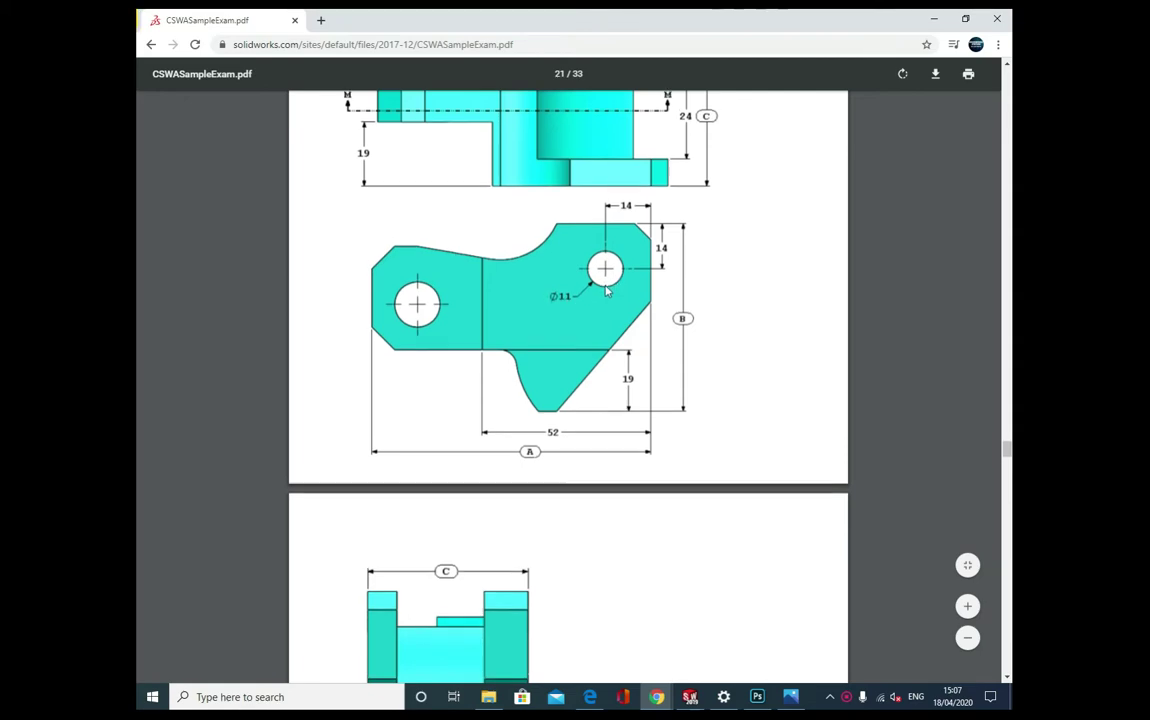
scroll(610, 290, up, 2)
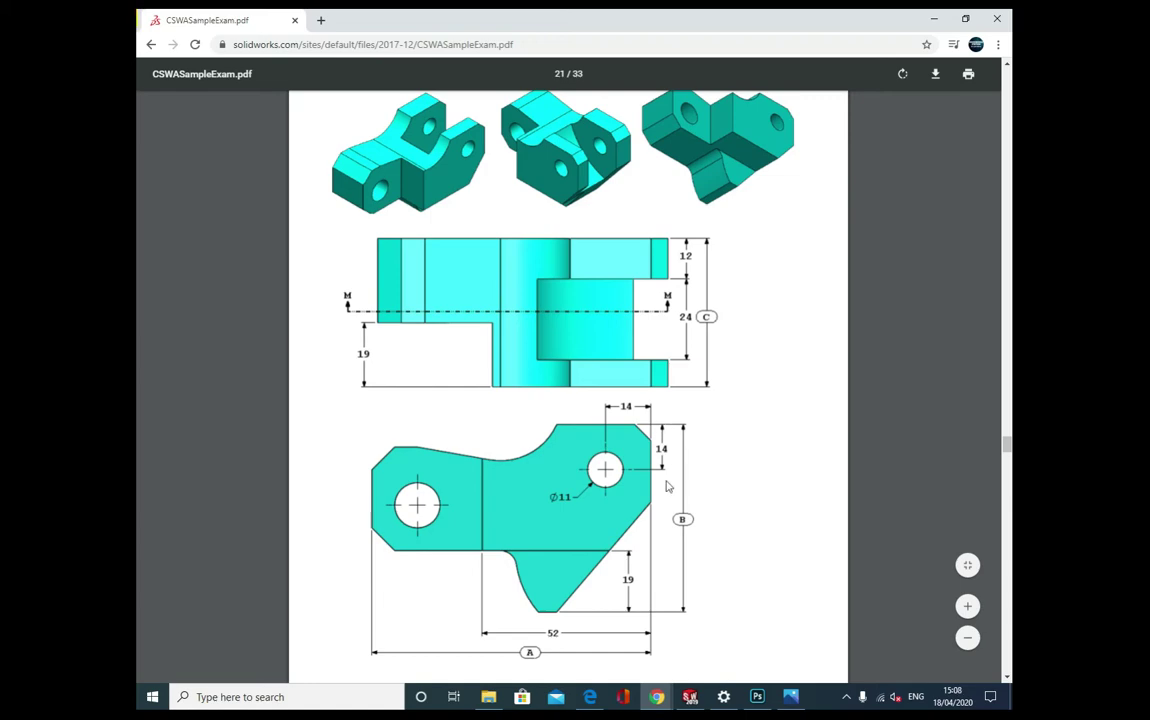
Switch to SOLIDWORKS and sketch a circle about 7.7 mm in diameter near the upper outer corner of the larger front face
click(692, 697)
click(648, 362)
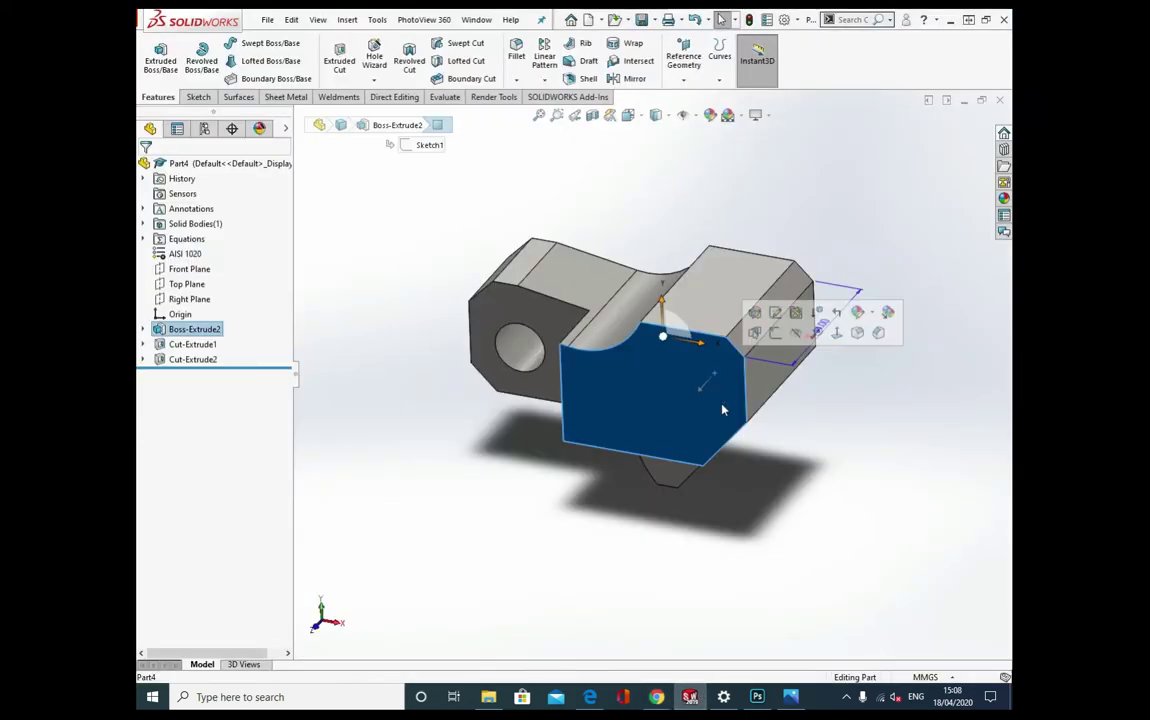
click(837, 332)
click(196, 96)
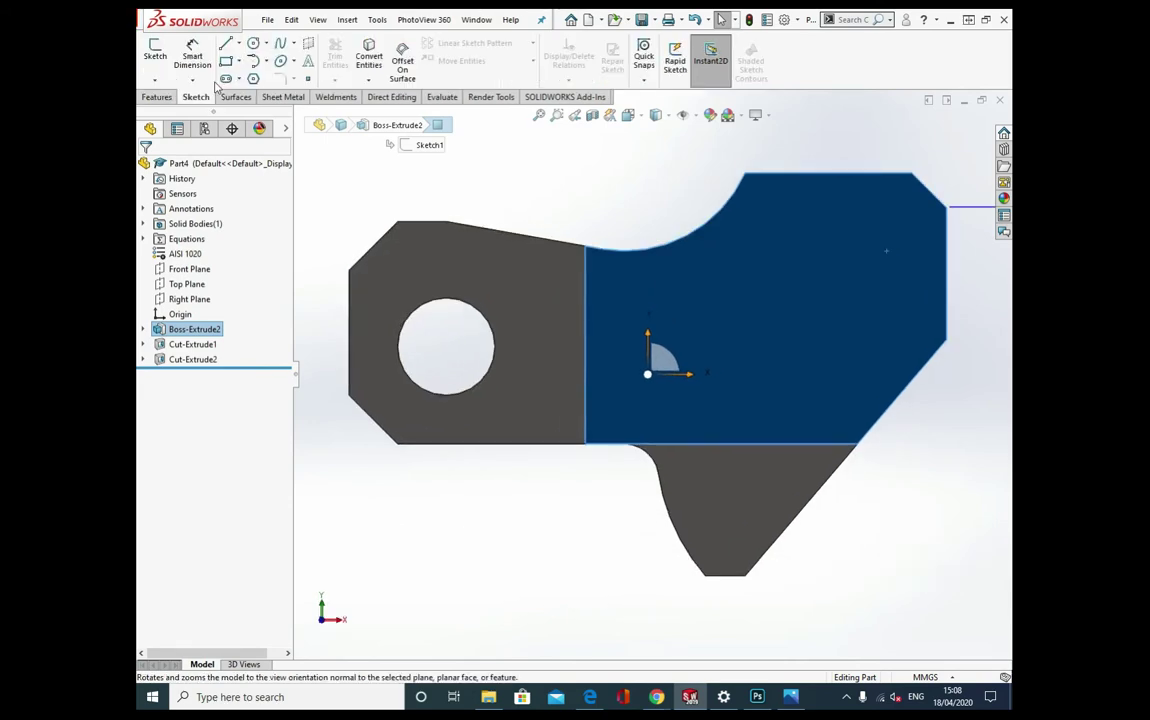
click(253, 44)
click(842, 231)
click(868, 231)
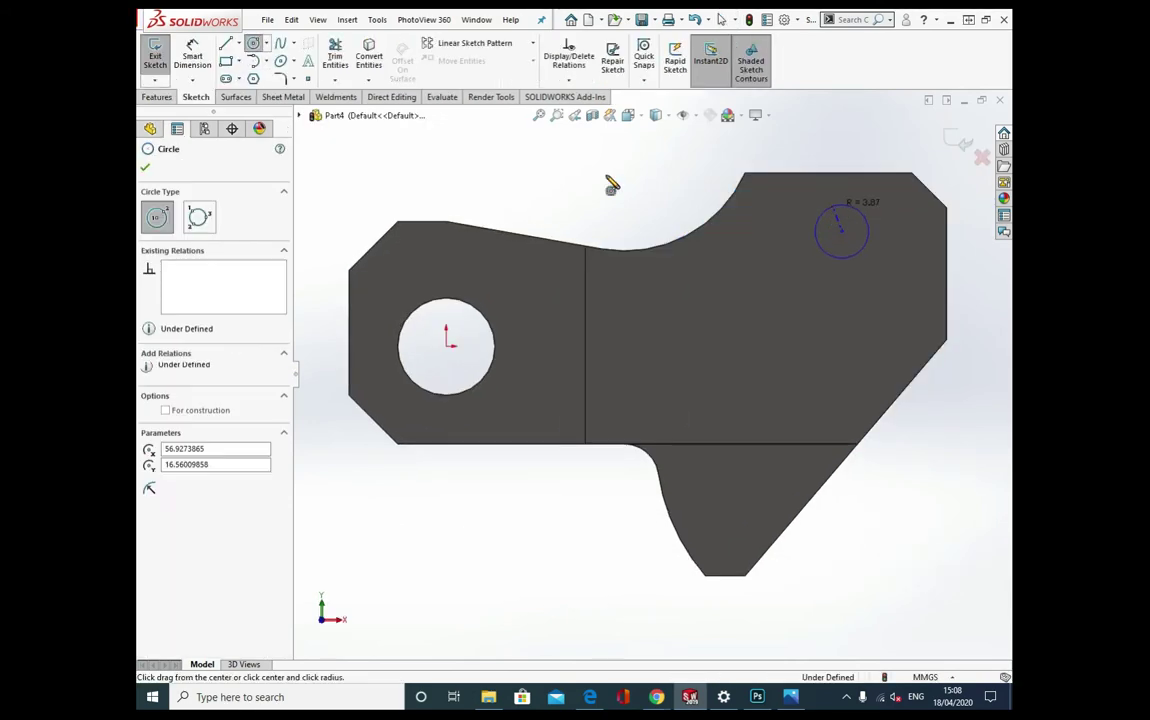
Set the circle's diameter to 11 mm with a Smart Dimension
click(193, 56)
click(825, 213)
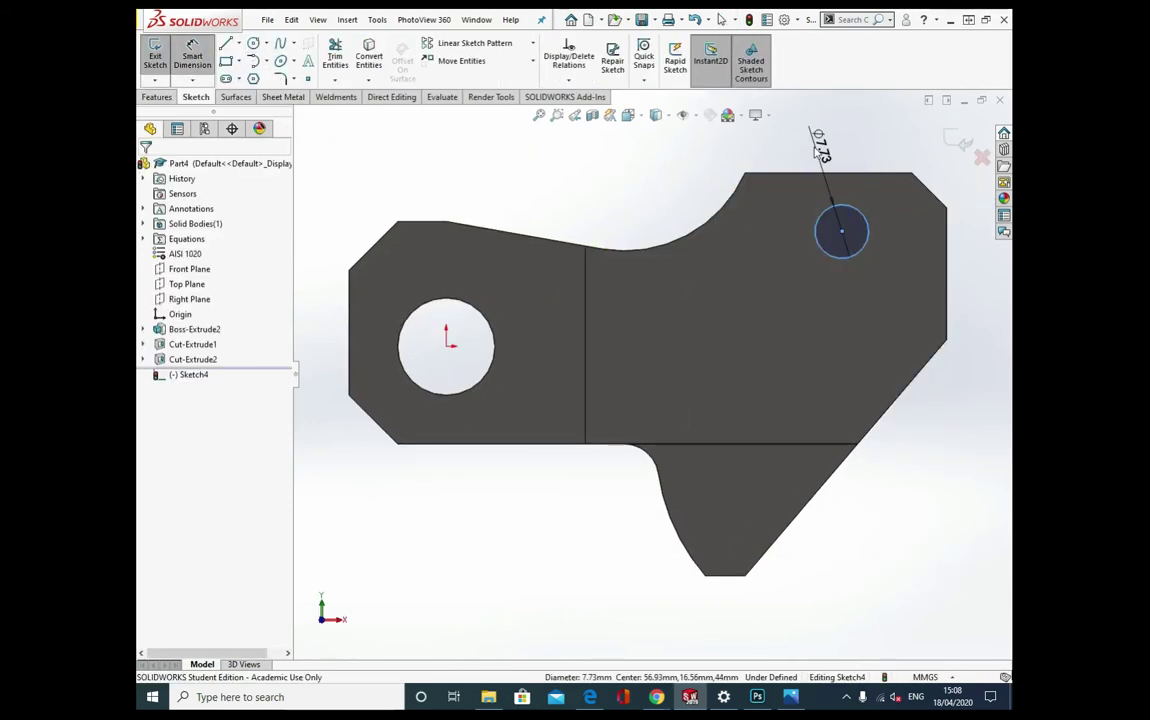
click(818, 140)
text(12)
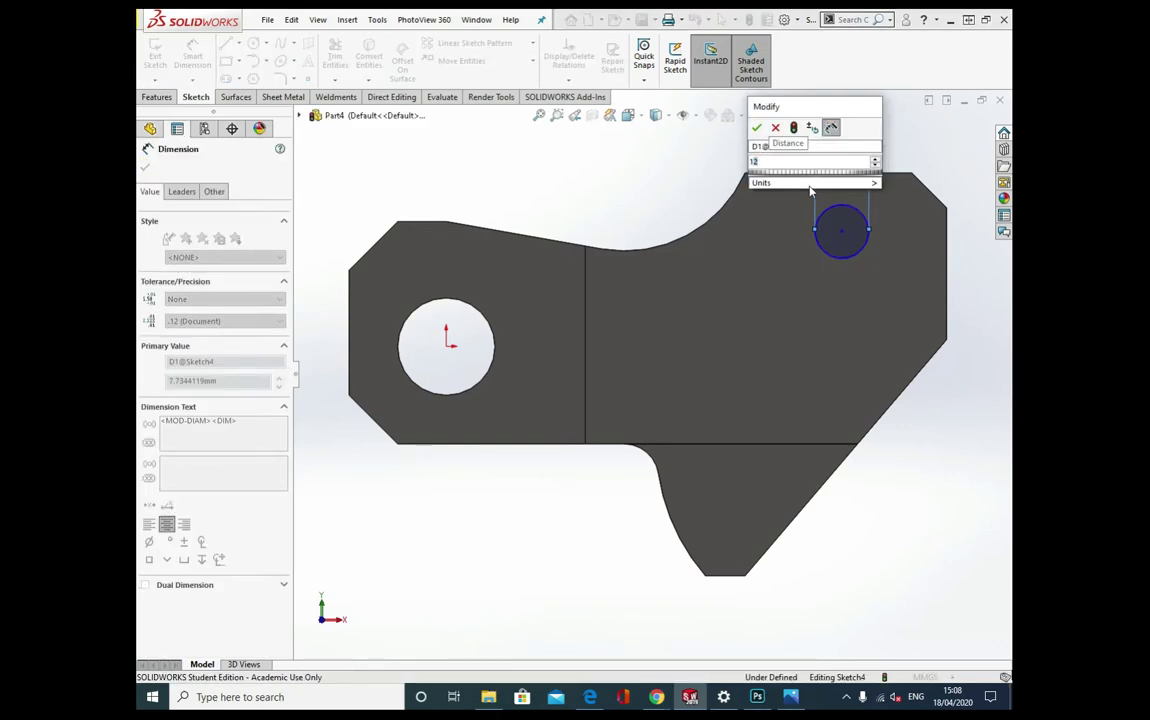
click(775, 127)
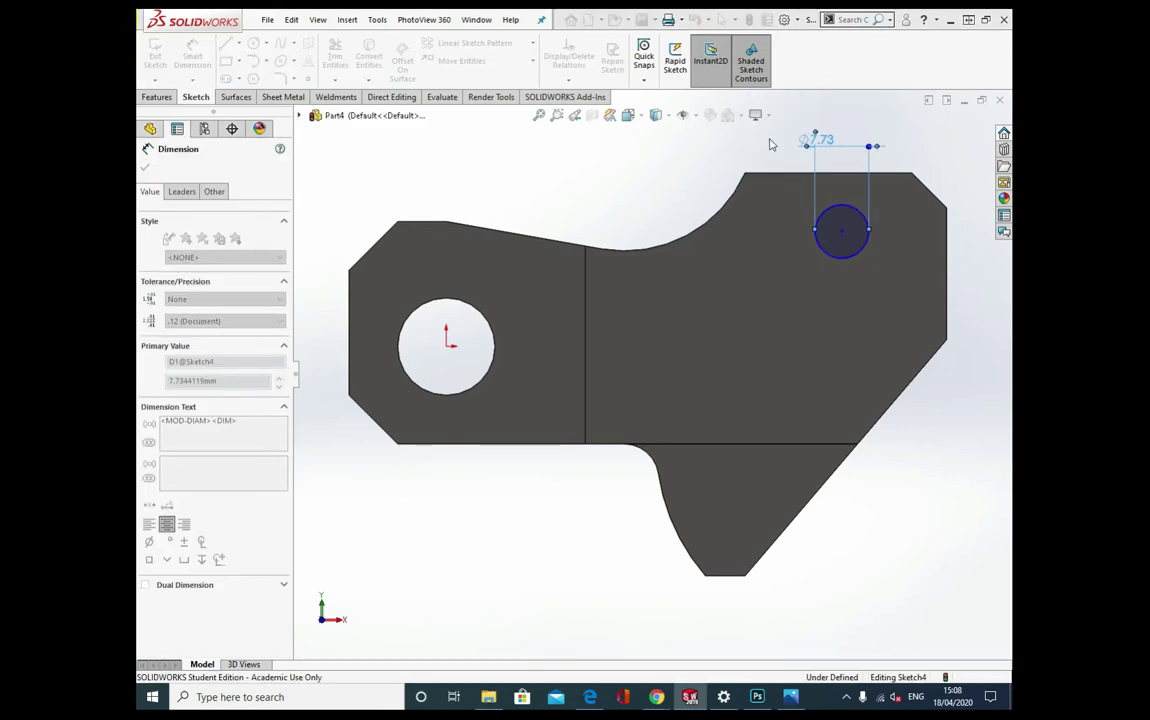
Dimension the circle's center 14 mm horizontally from the vertical outer edge of the face
click(946, 265)
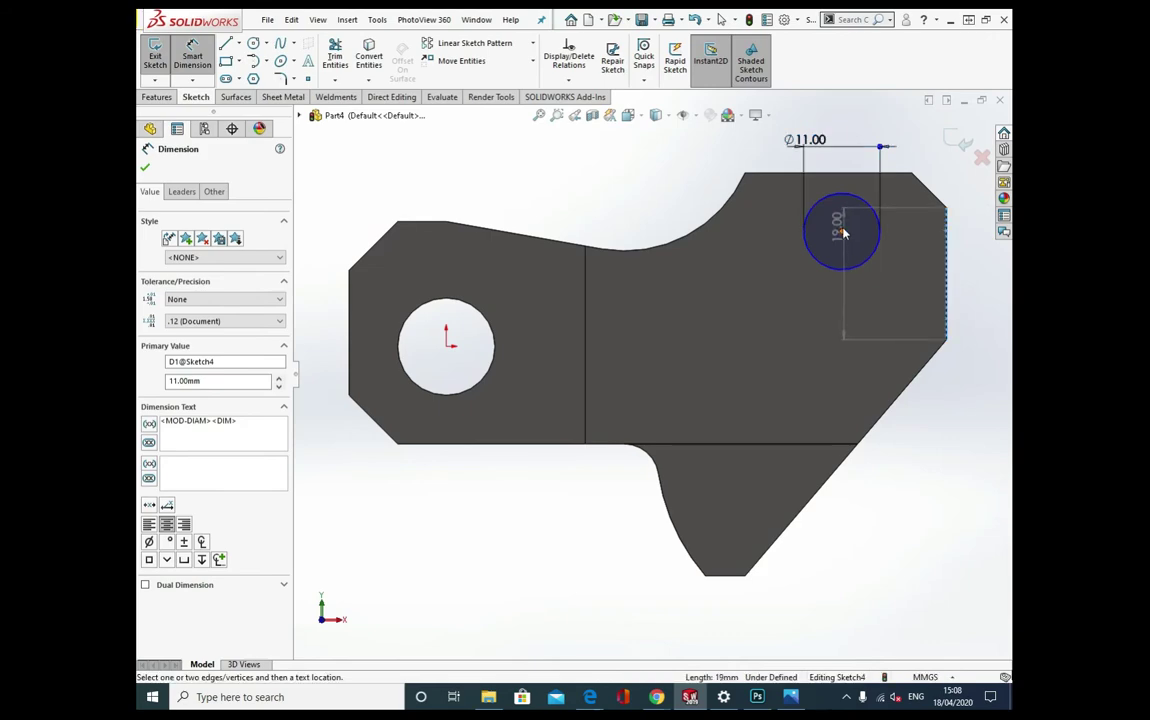
click(843, 233)
click(877, 497)
text(14)
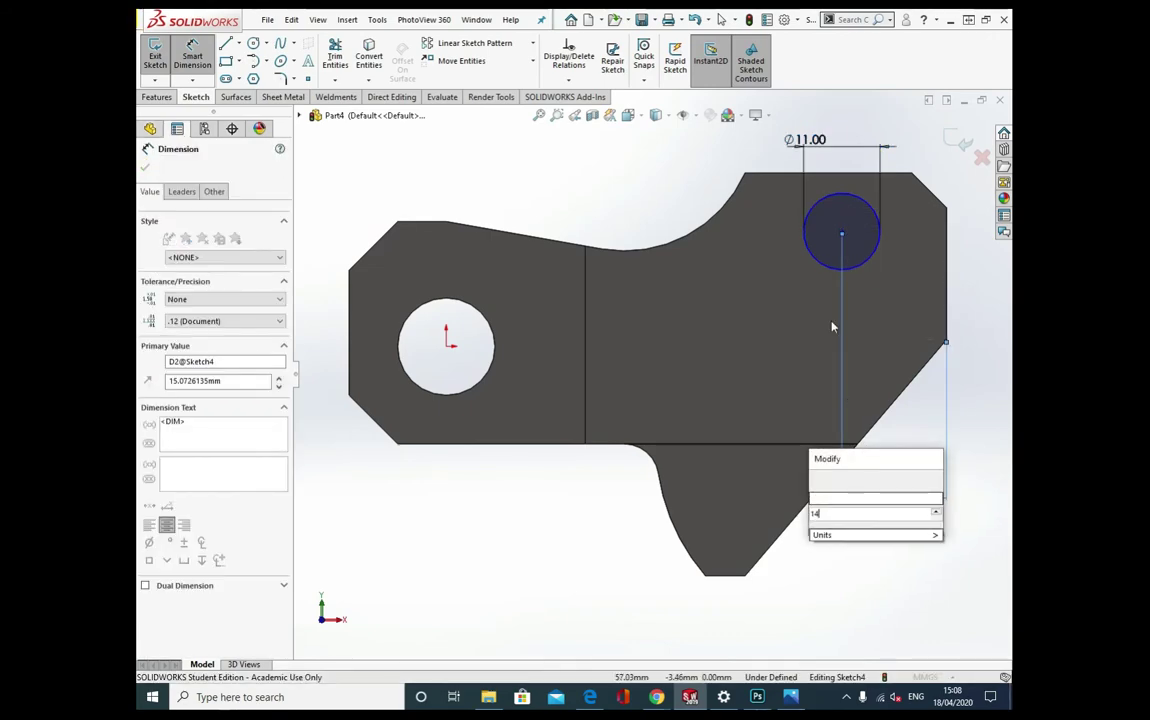
key(Return)
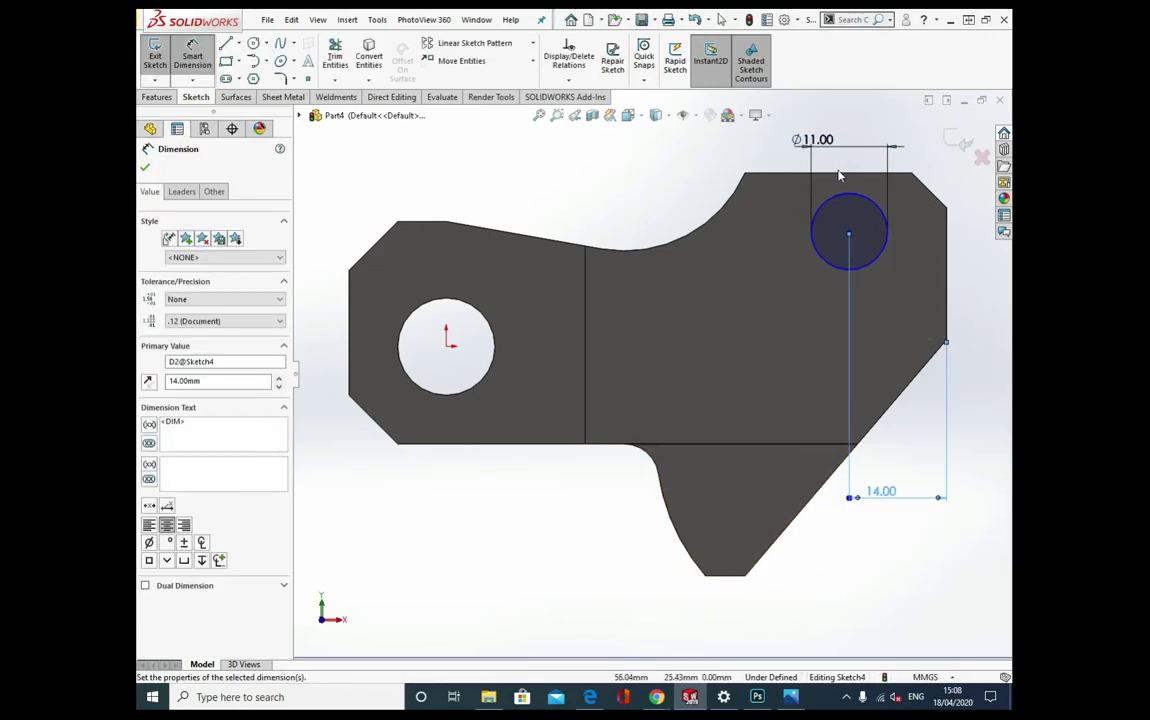
Dimension the circle's center 14 mm below the top edge of the face
click(842, 175)
click(848, 232)
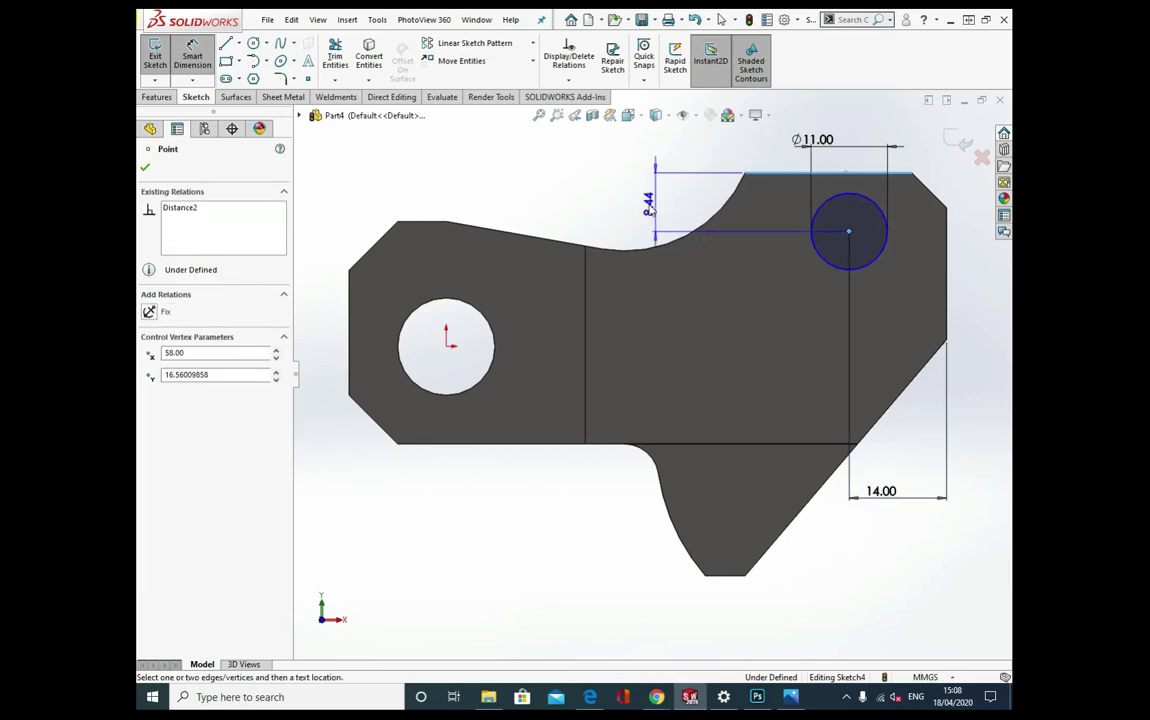
click(648, 200)
text(14)
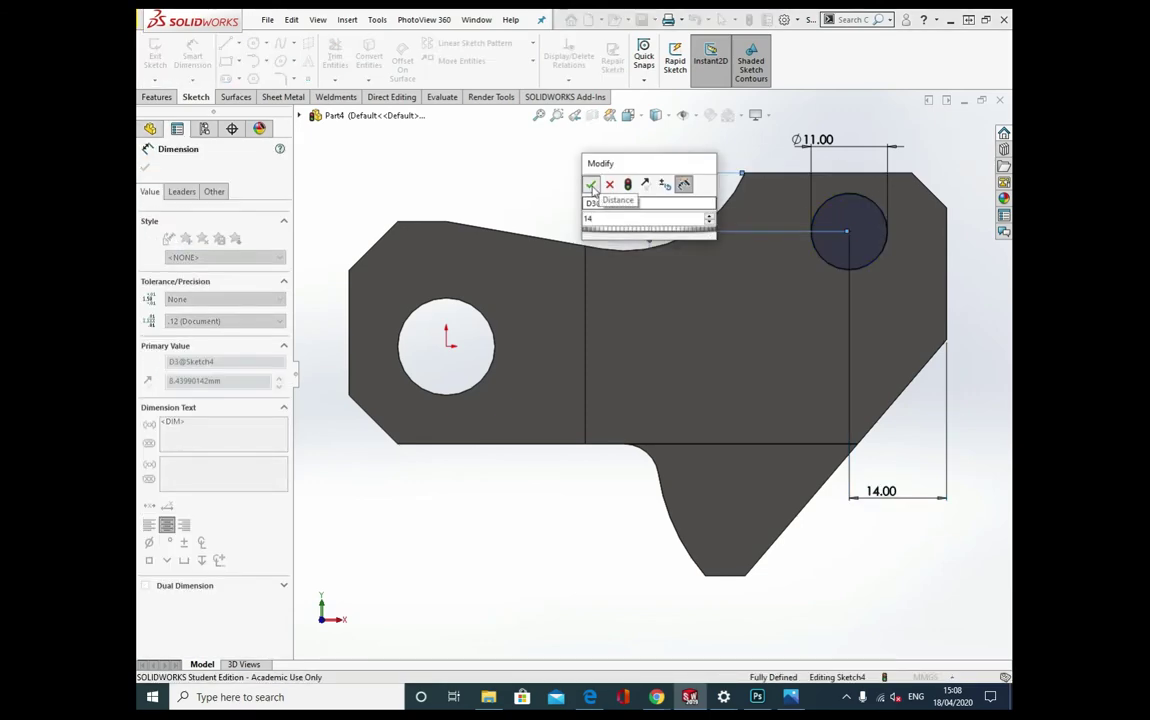
click(592, 186)
Extrude-cut the 11 mm circle with the Up To Surface end condition, ending at the large rear face
key(ctrl+7)
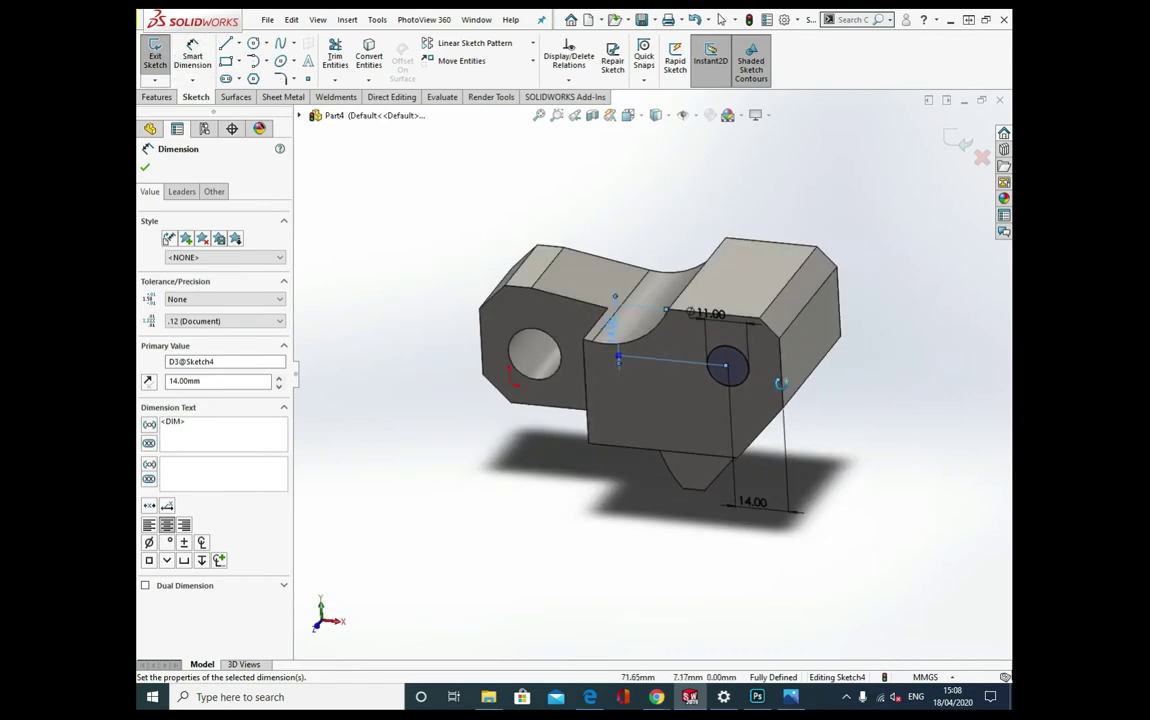
click(155, 97)
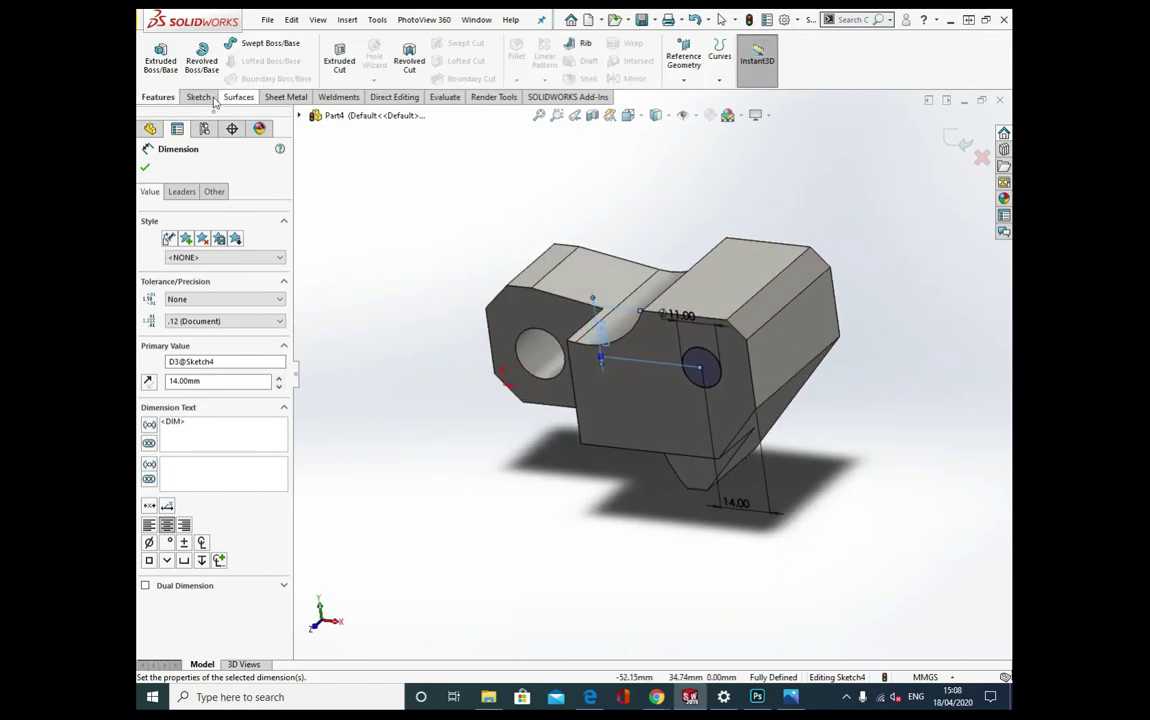
click(327, 63)
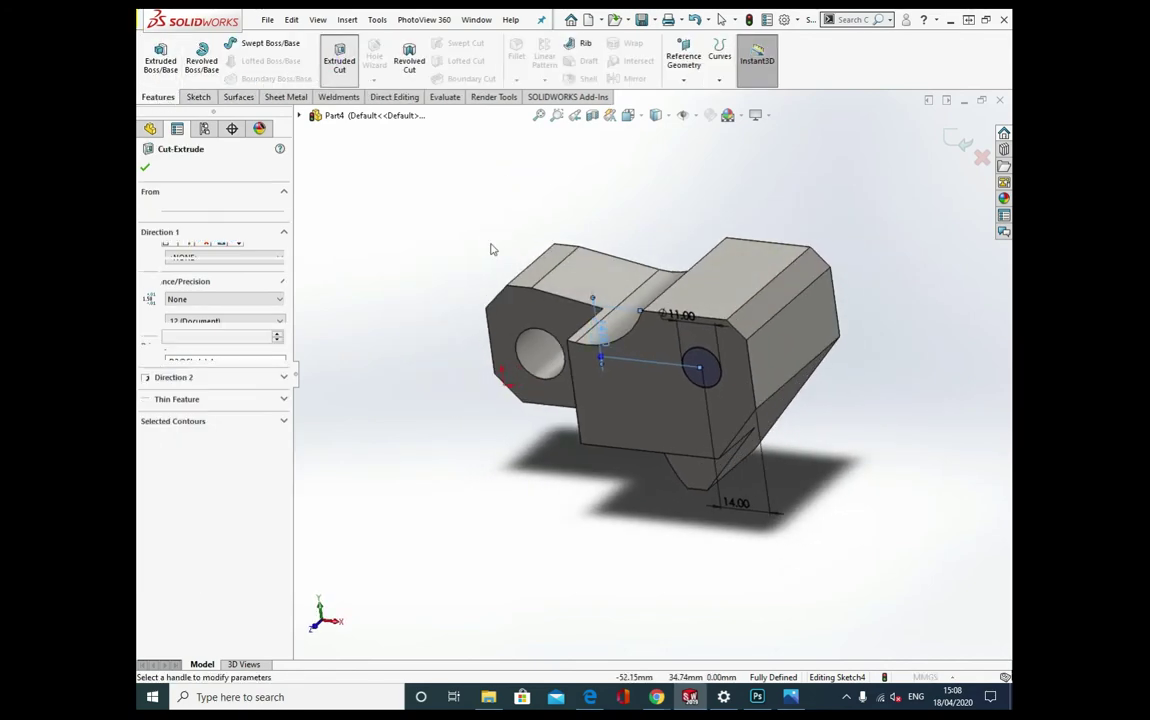
click(233, 250)
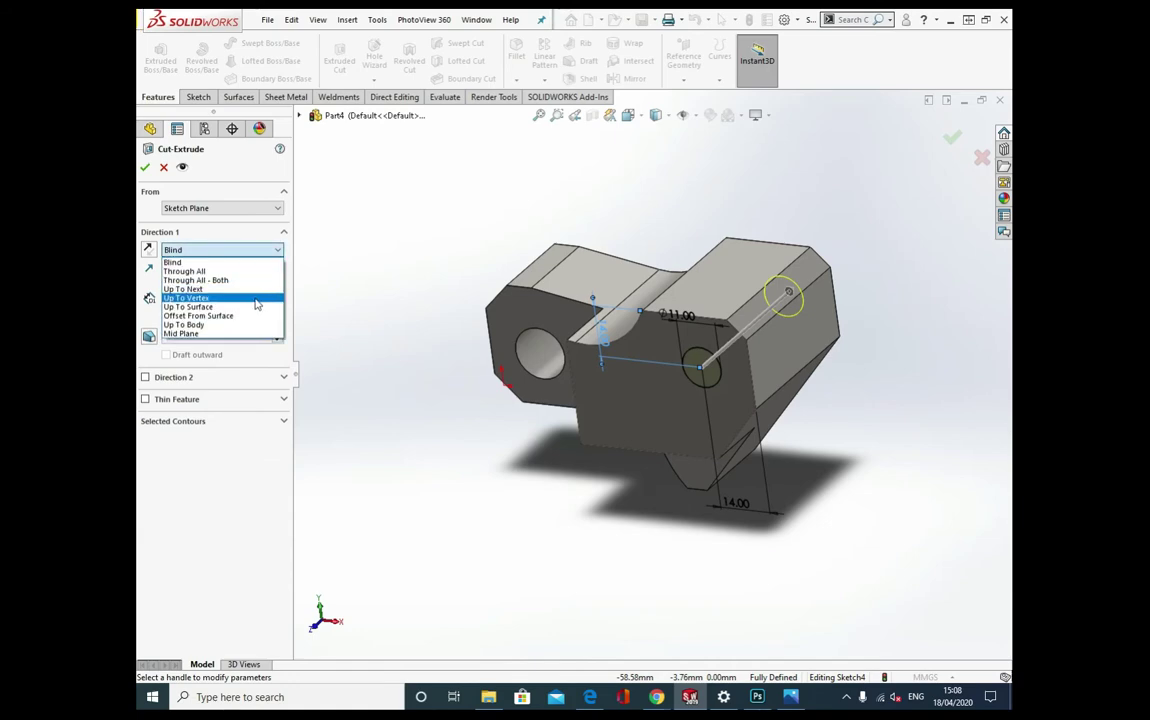
click(258, 306)
middle_drag(600, 400, 698, 412)
click(698, 412)
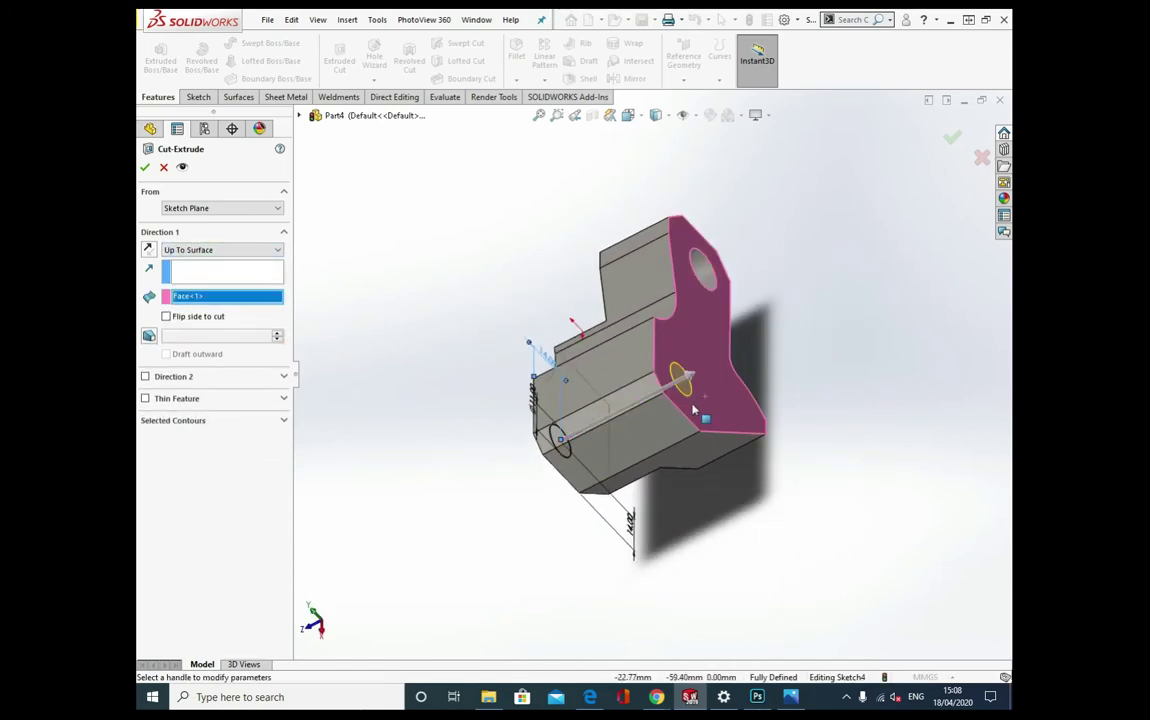
click(146, 168)
middle_drag(542, 532, 582, 470)
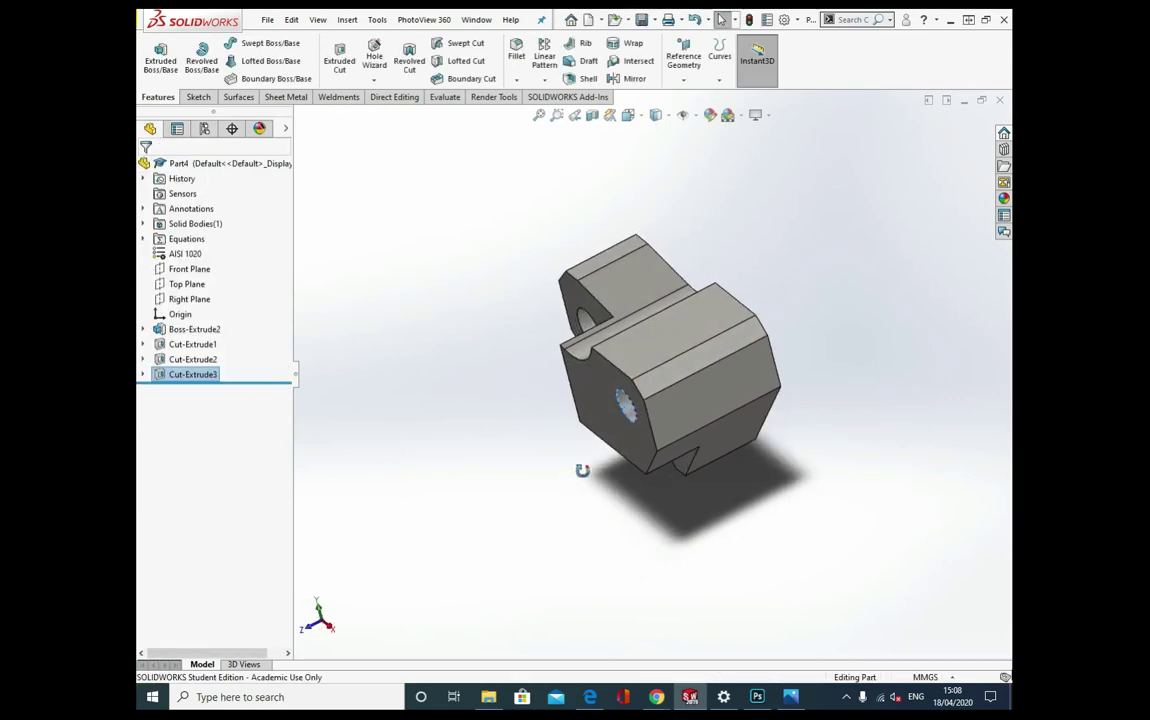
key(ctrl+7)
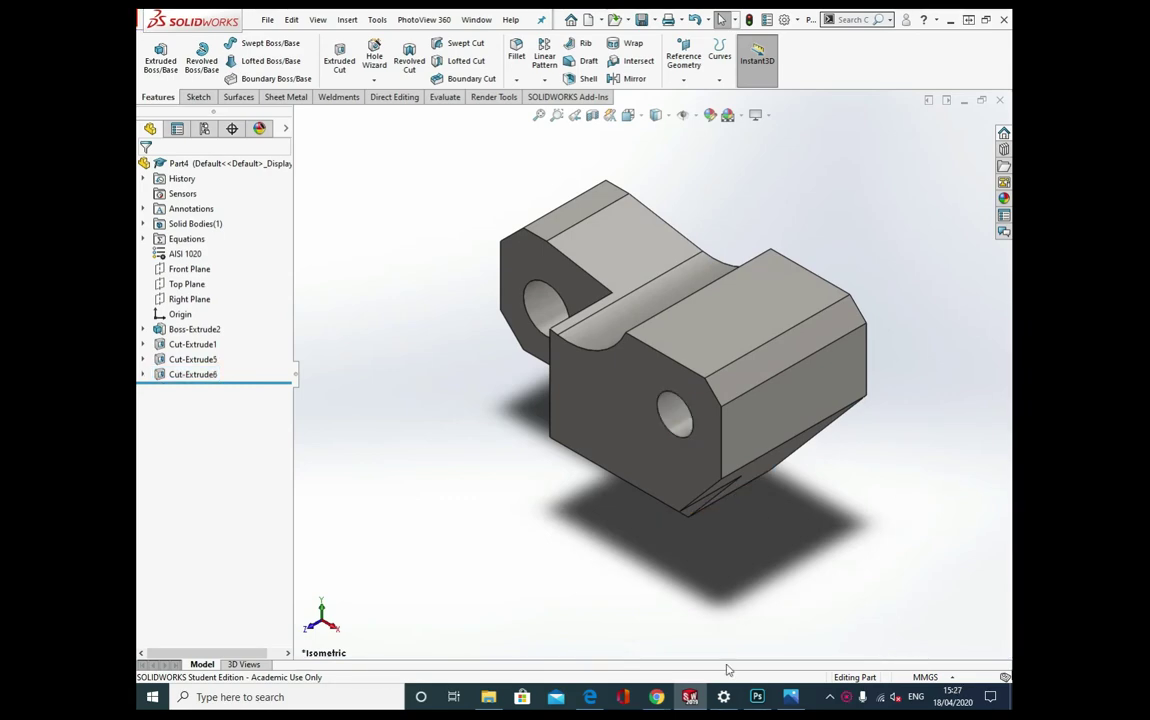
Switch to the CSWASampleExam.pdf in Chrome and examine the Question #5 views and Section M-M for the pocket dimensions
click(656, 690)
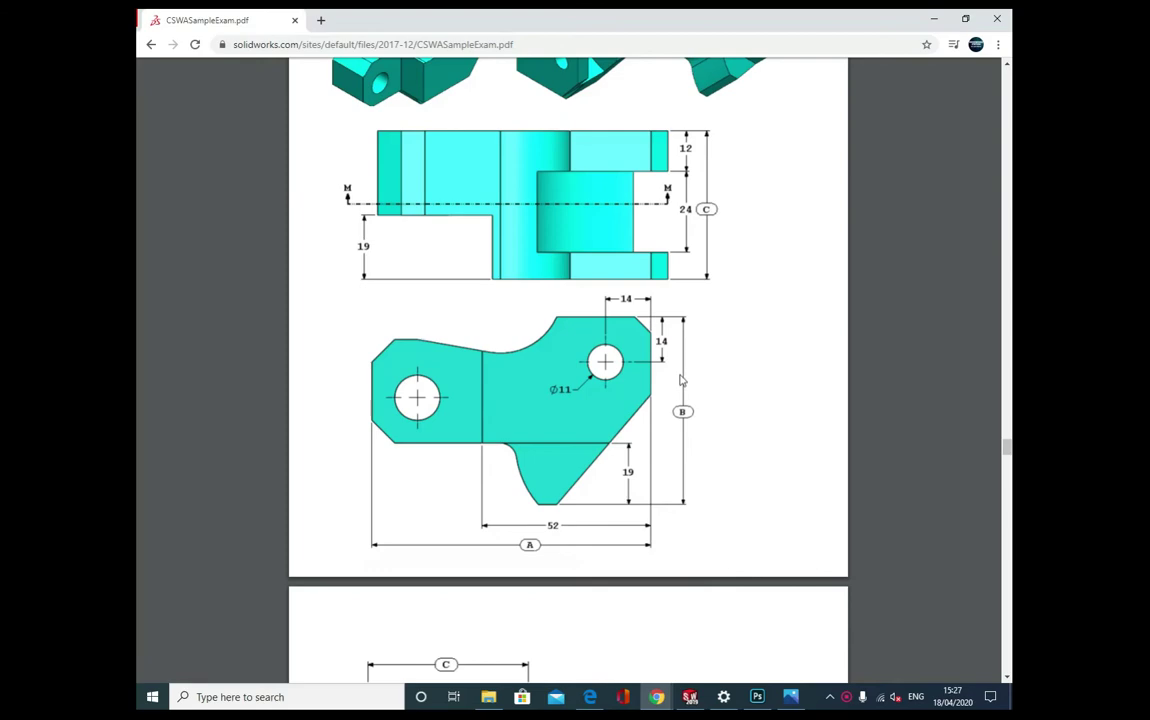
scroll(680, 378, up, 3)
scroll(678, 370, down, 2)
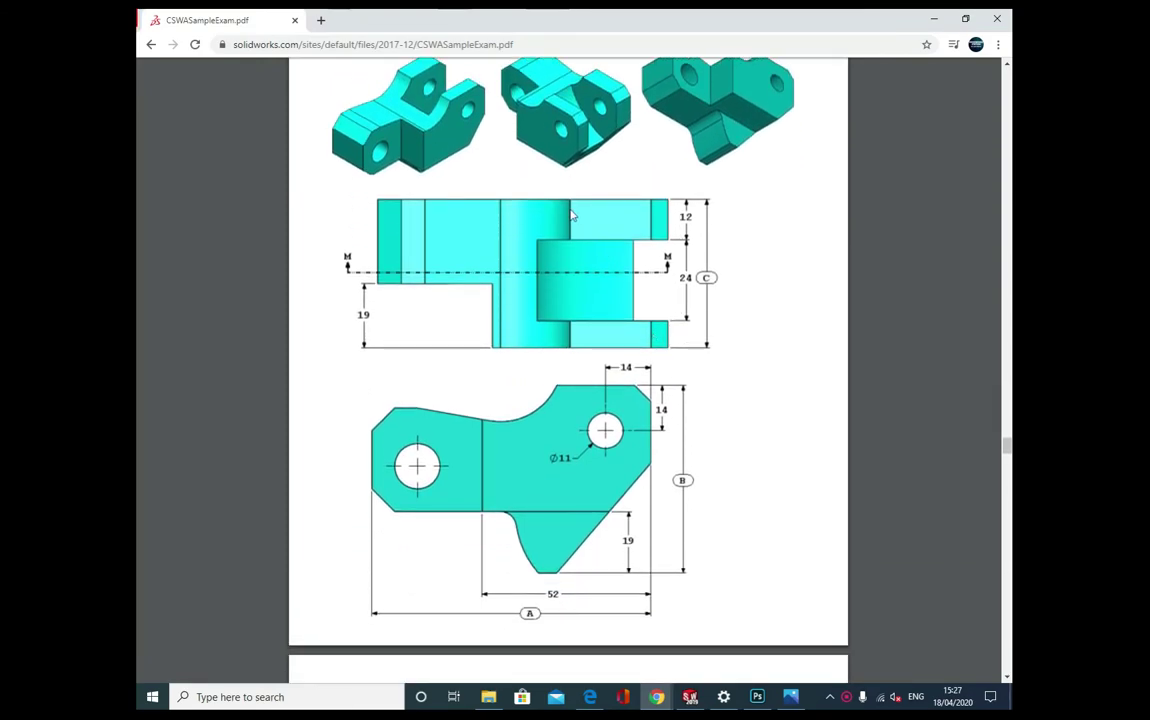
scroll(572, 215, up, 3)
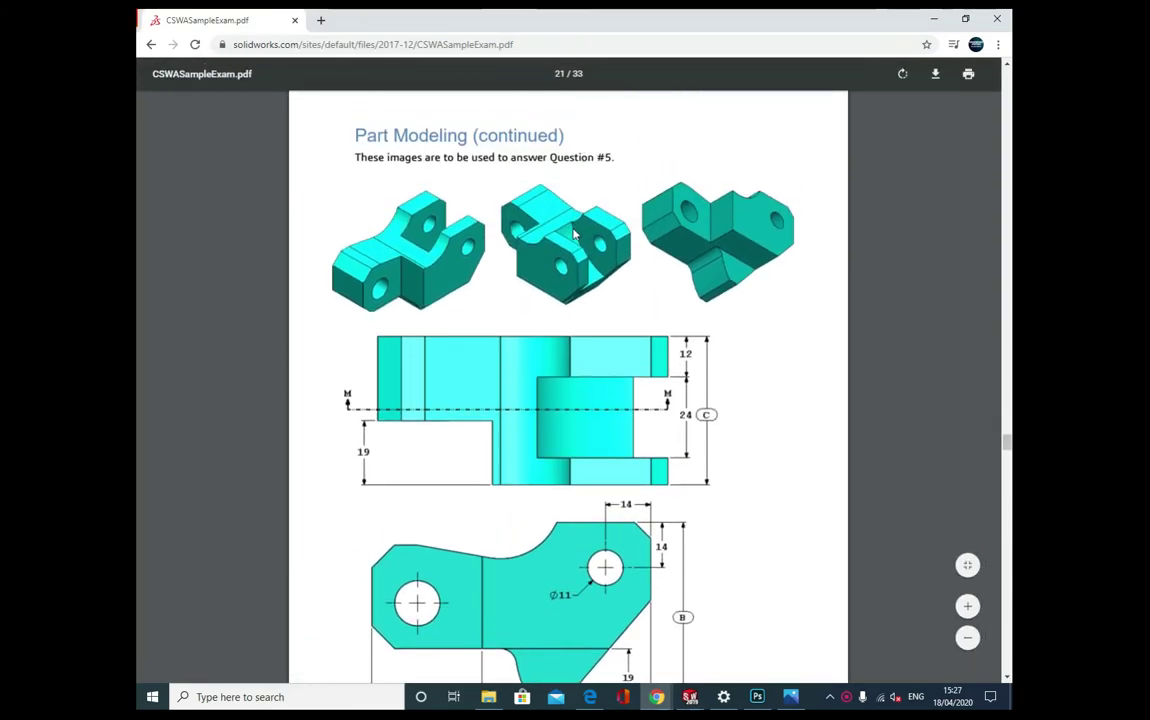
scroll(580, 435, down, 8)
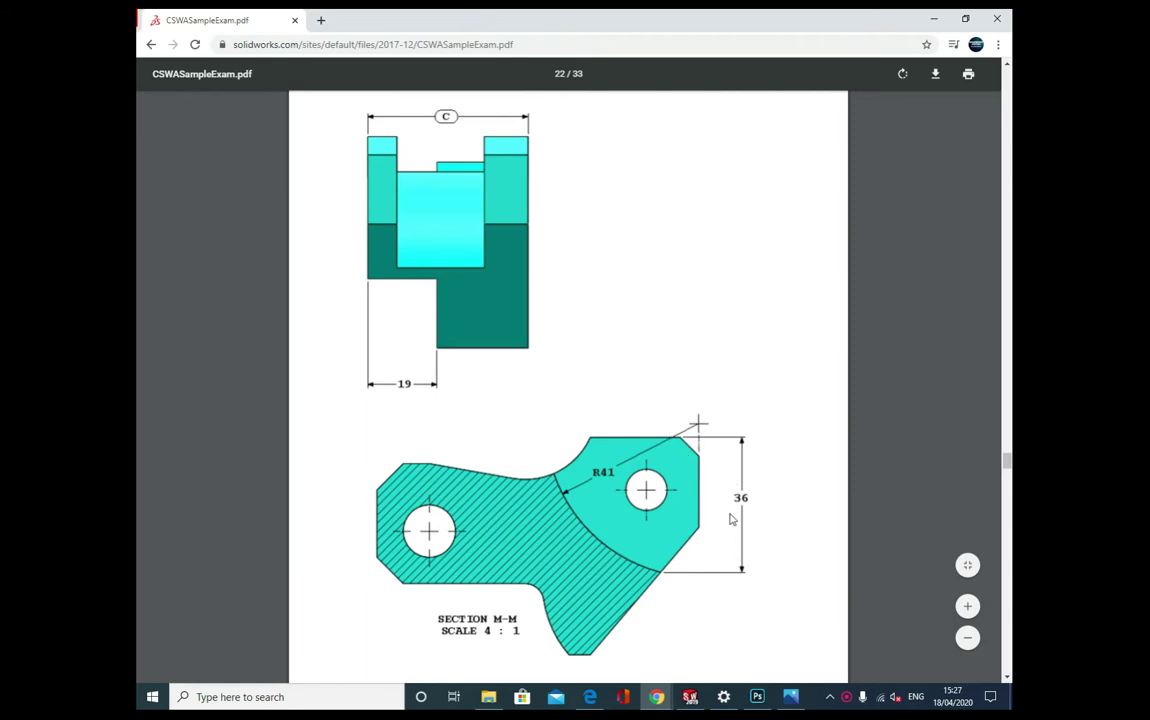
scroll(681, 518, up, 6)
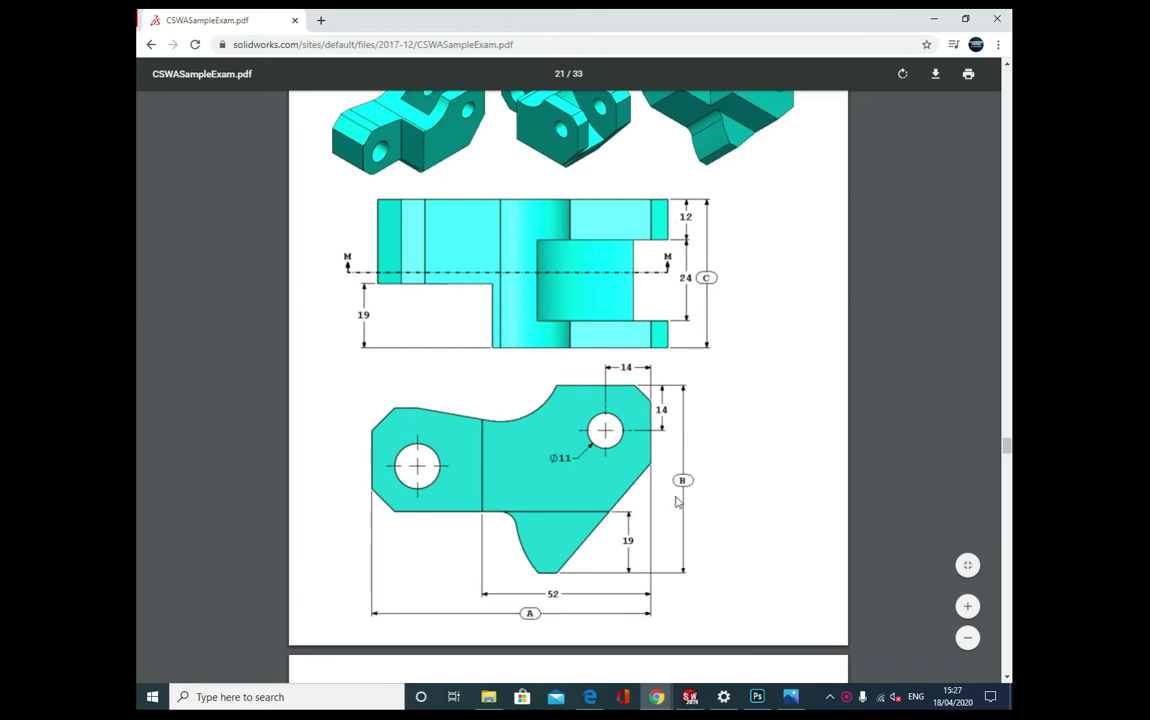
Switch to SOLIDWORKS and start a sketch on the large rear face of the block
click(690, 697)
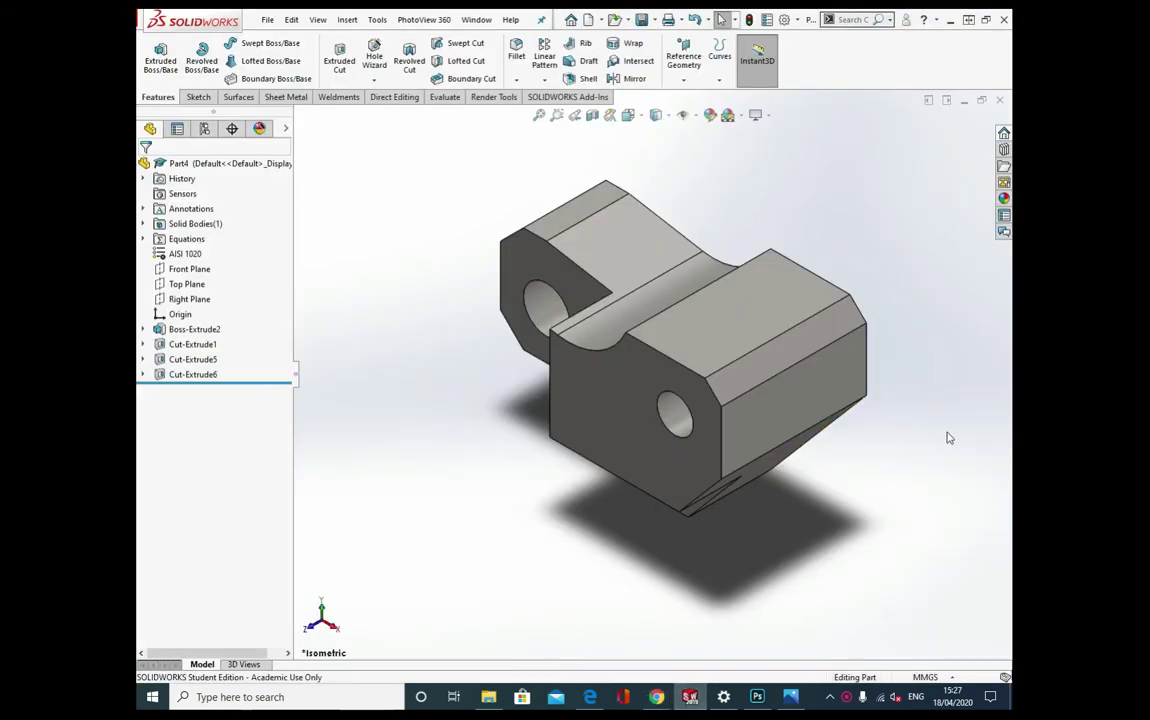
middle_drag(910, 433, 770, 444)
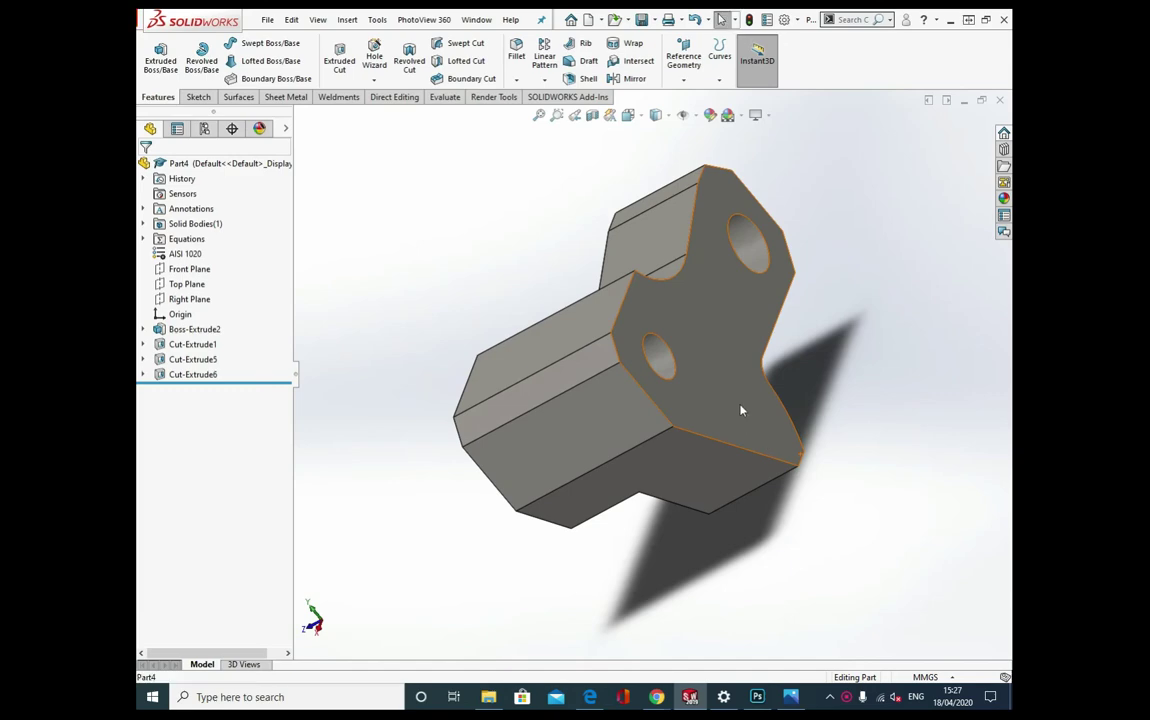
click(739, 411)
click(802, 363)
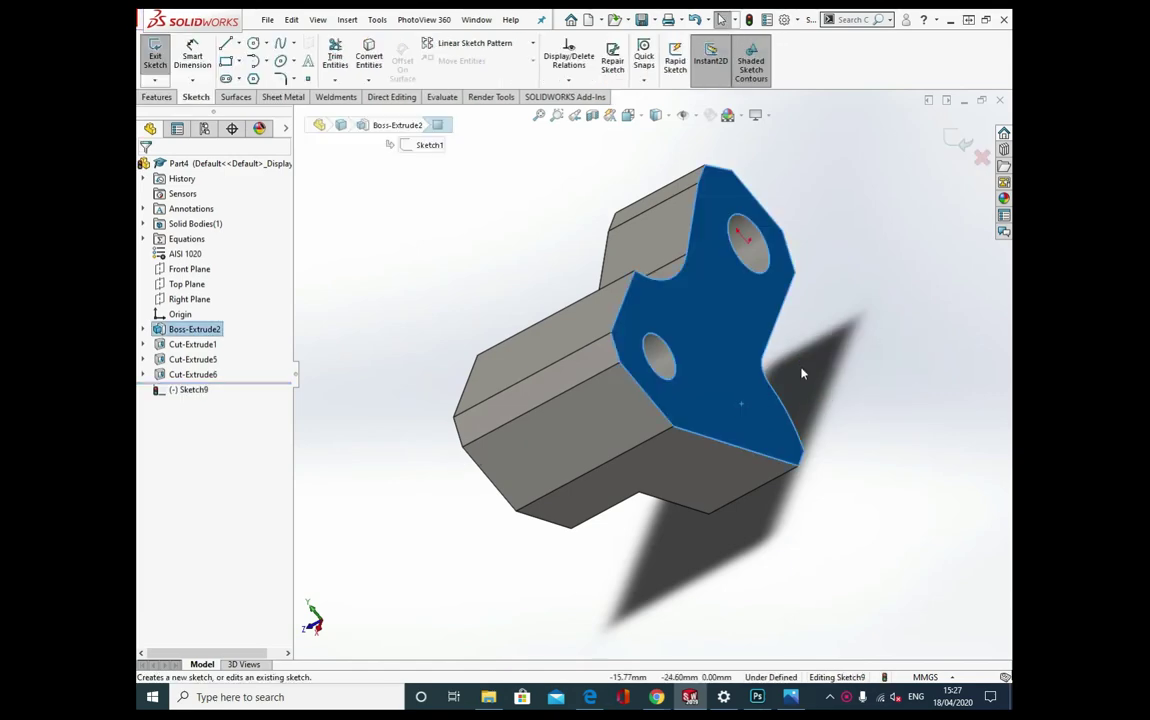
middle_drag(454, 516, 612, 442)
click(716, 356)
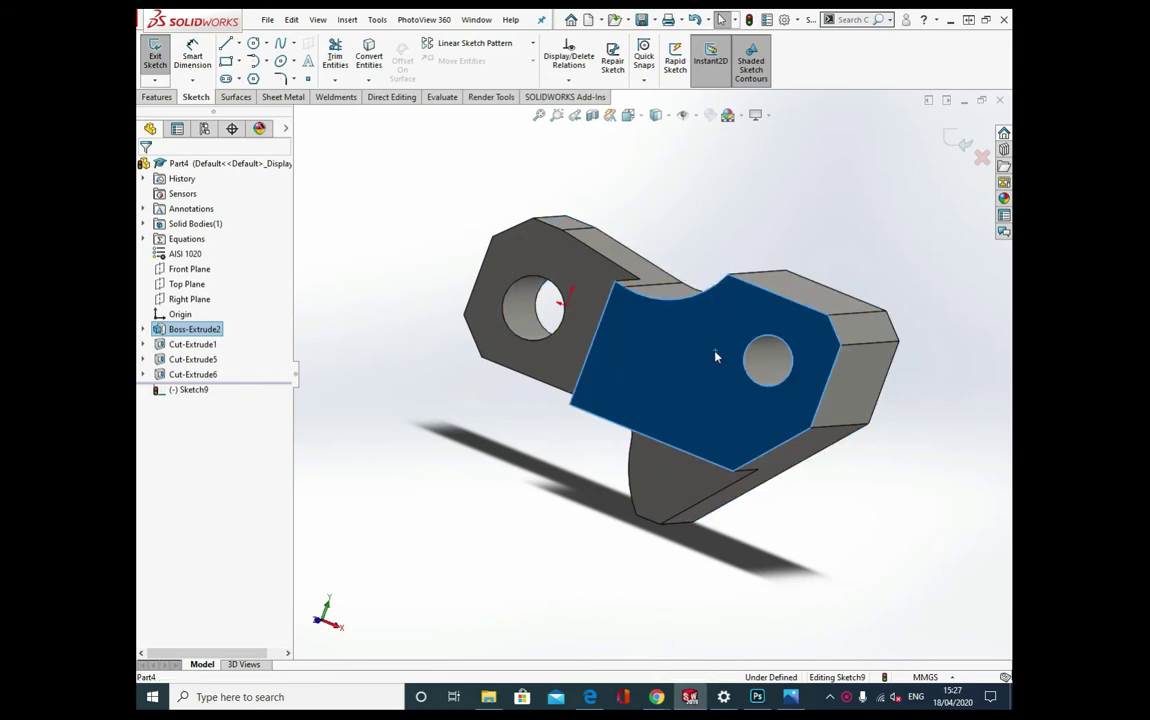
key(ctrl+8)
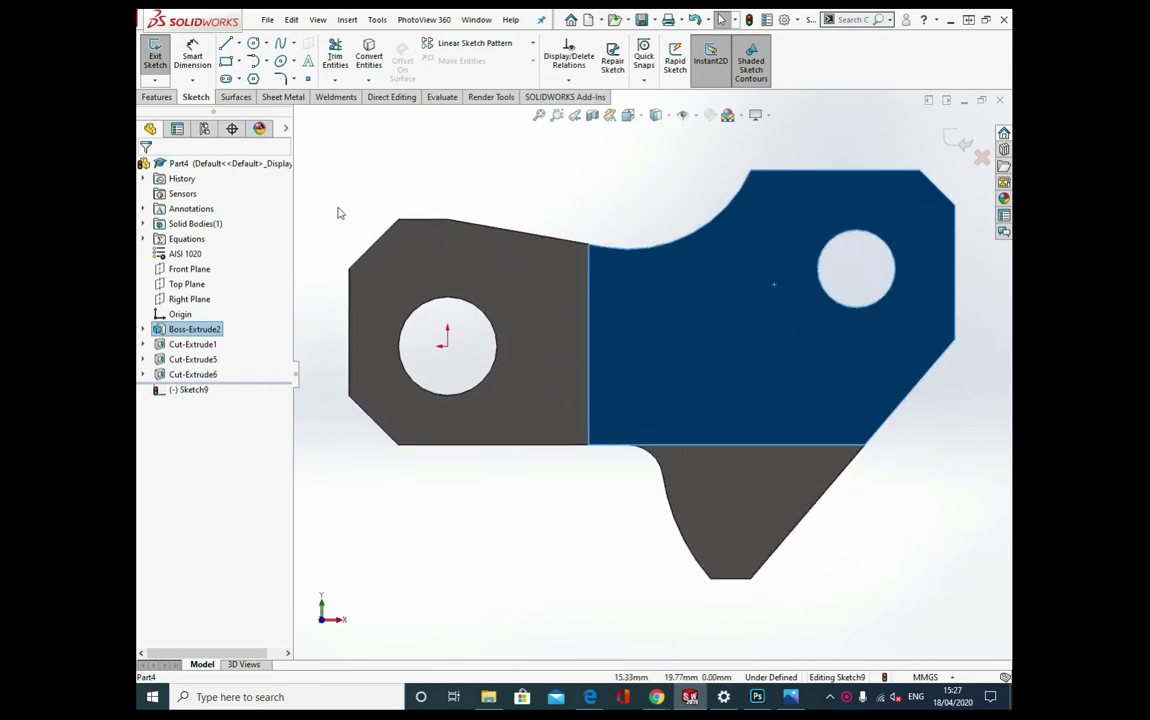
scroll(700, 320, up, 2)
scroll(810, 275, down, 4)
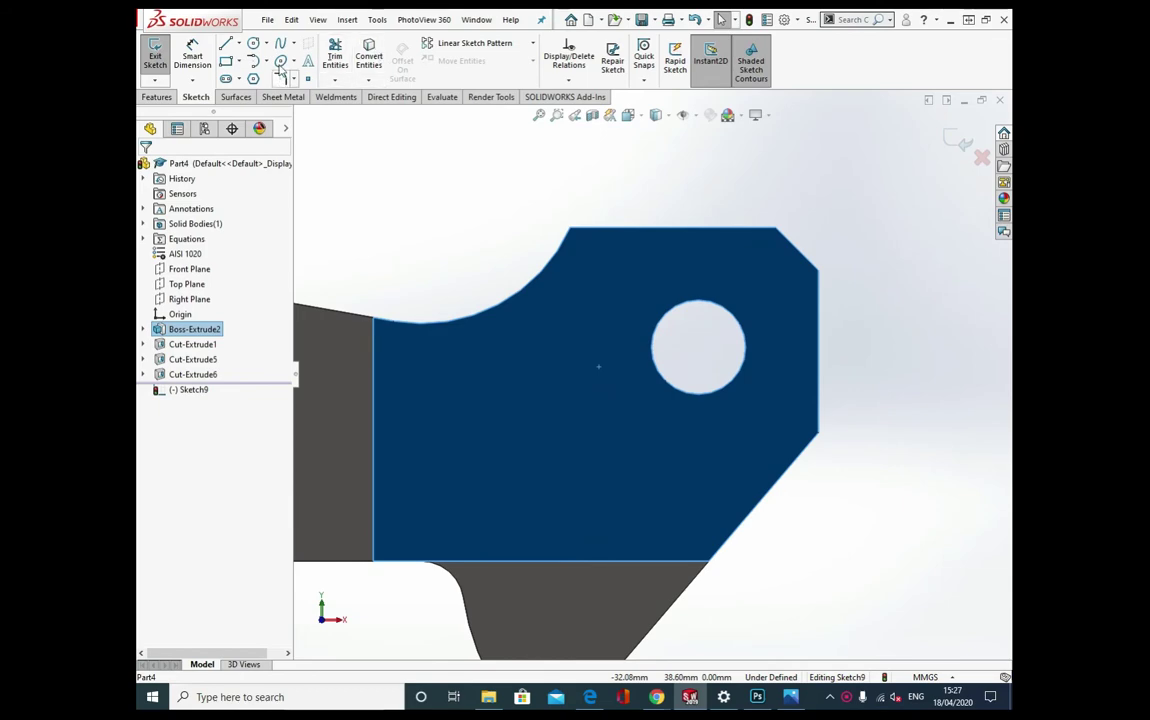
Check Section M-M in the exam PDF and sketch a circle about 39.6 mm in radius centered above the block's chamfered outer corner
click(255, 43)
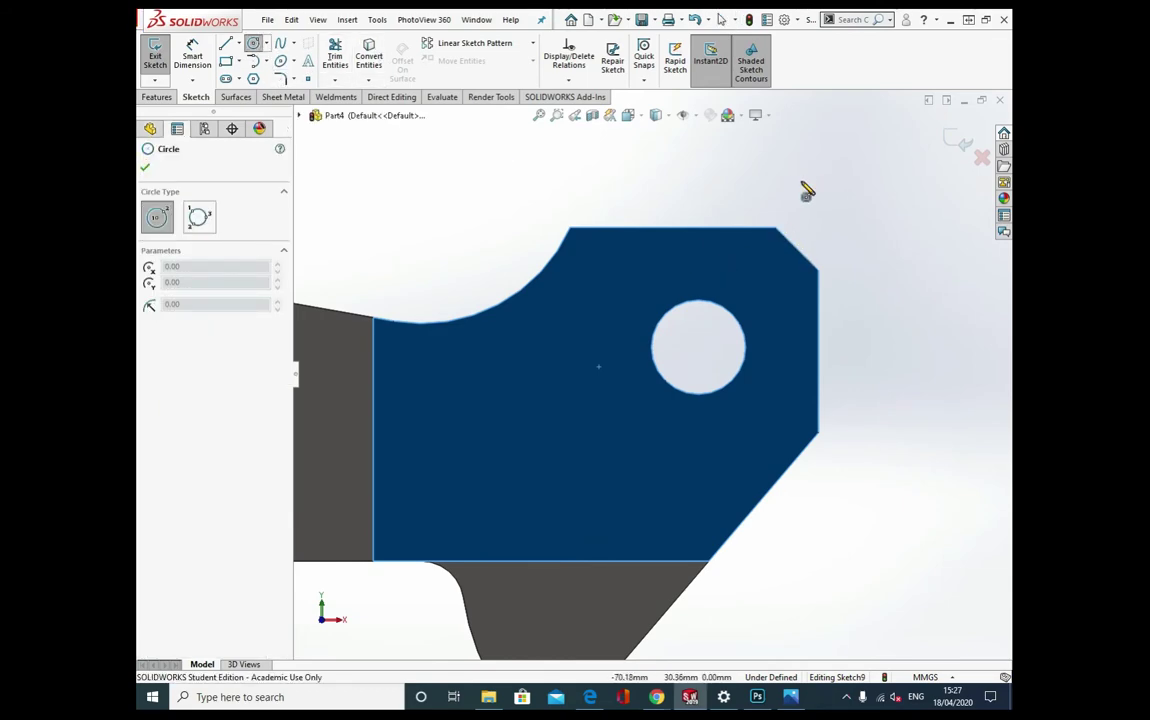
click(706, 598)
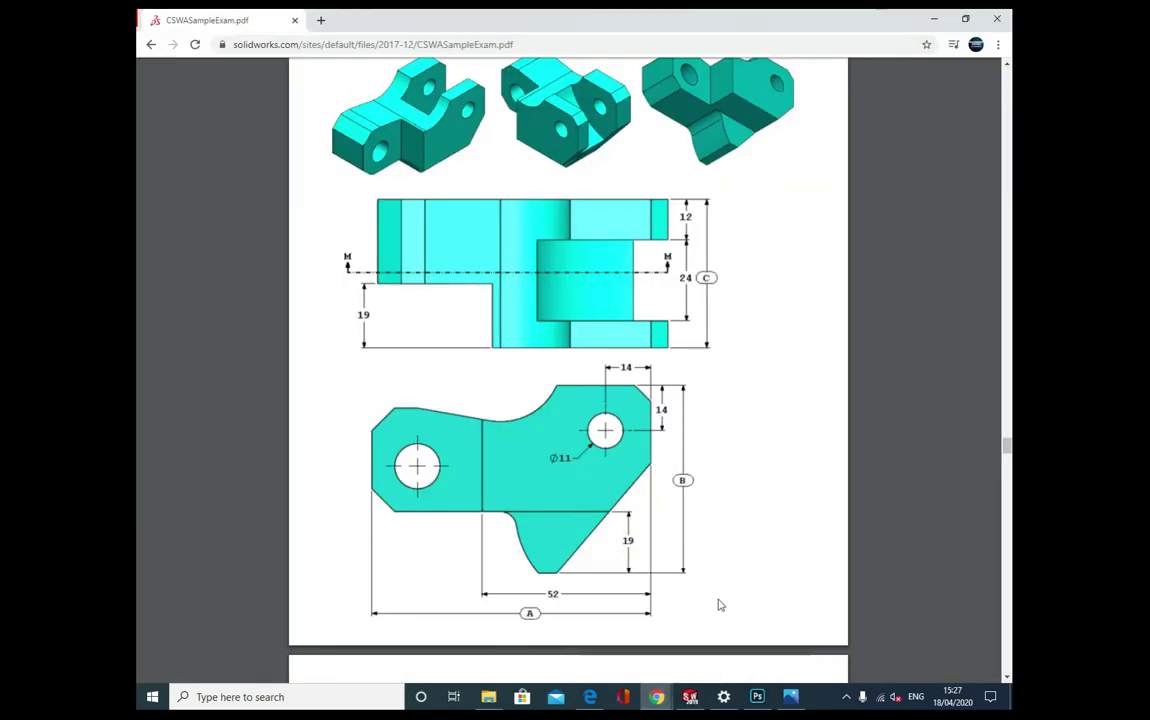
scroll(660, 398, up, 1)
scroll(659, 403, down, 2)
scroll(659, 403, down, 5)
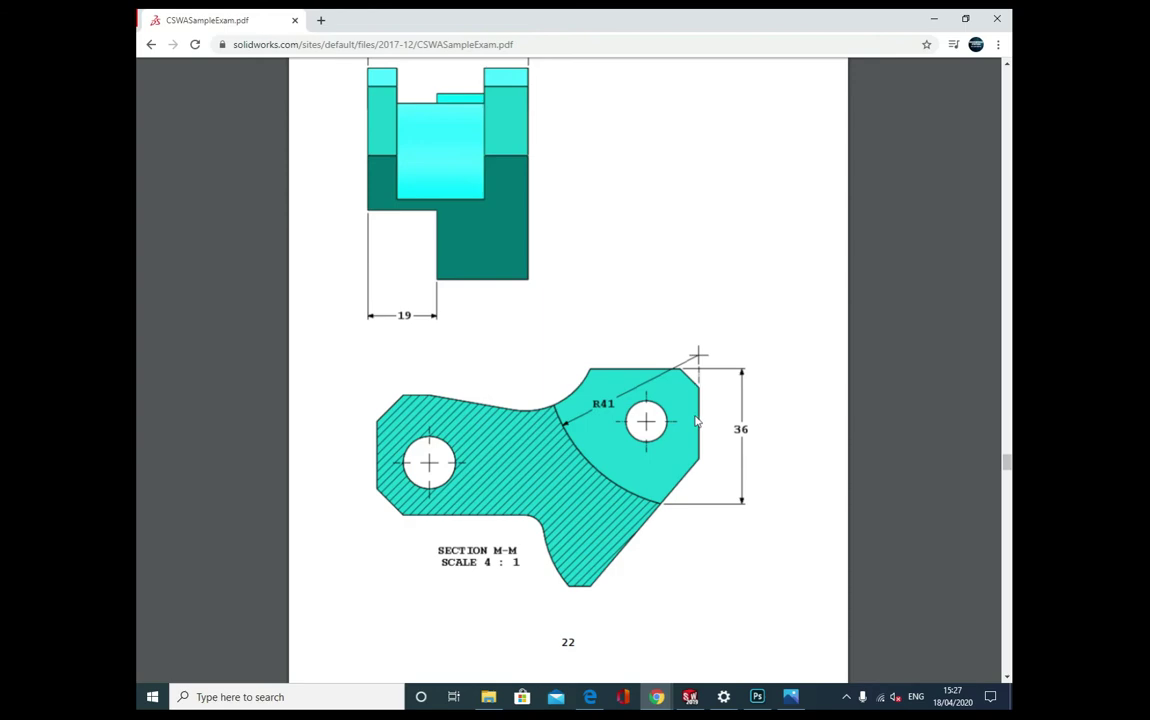
click(691, 697)
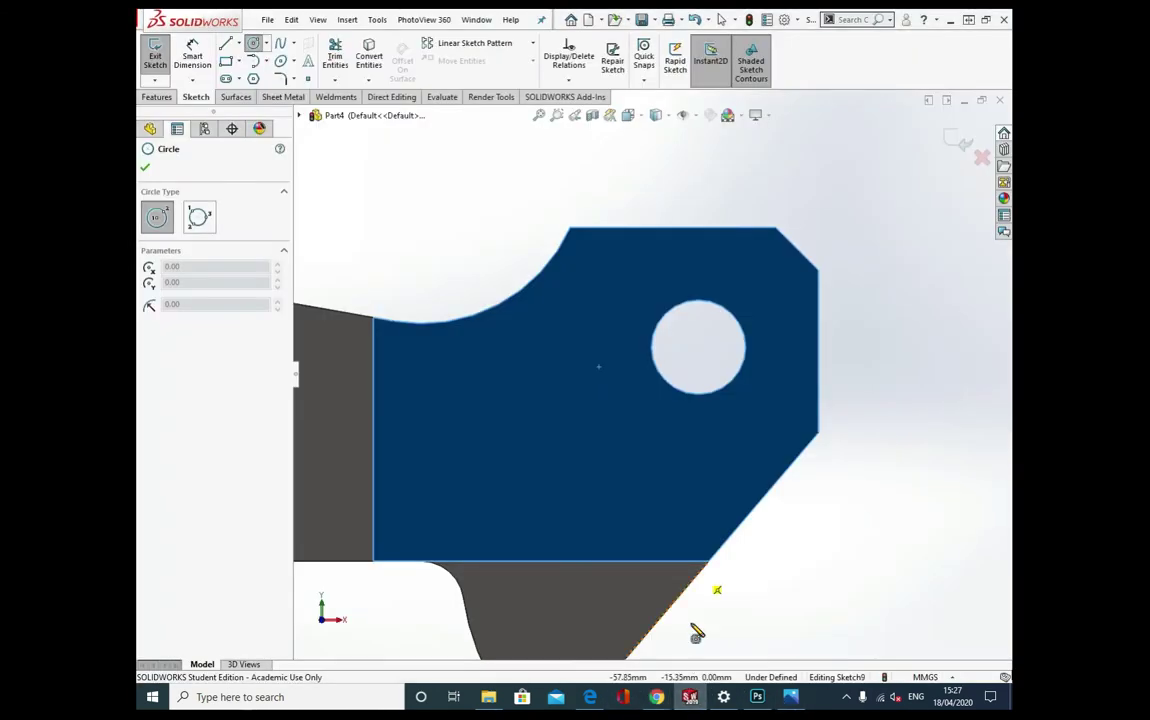
click(807, 184)
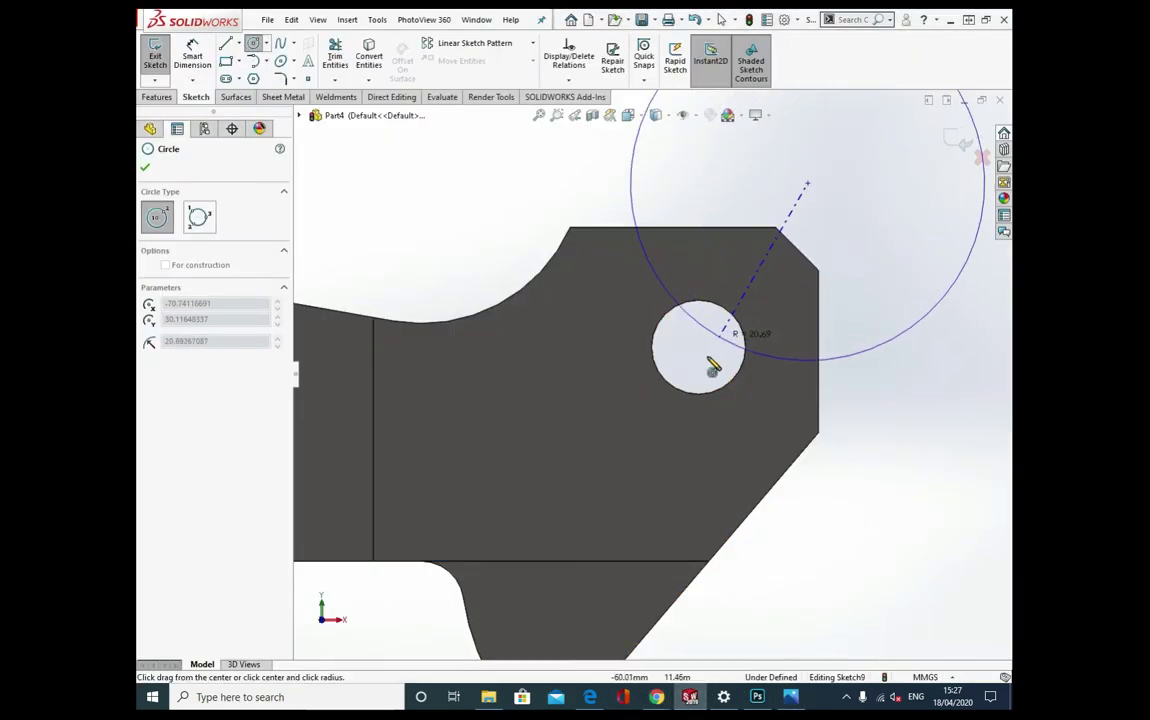
click(635, 487)
scroll(700, 470, up, 3)
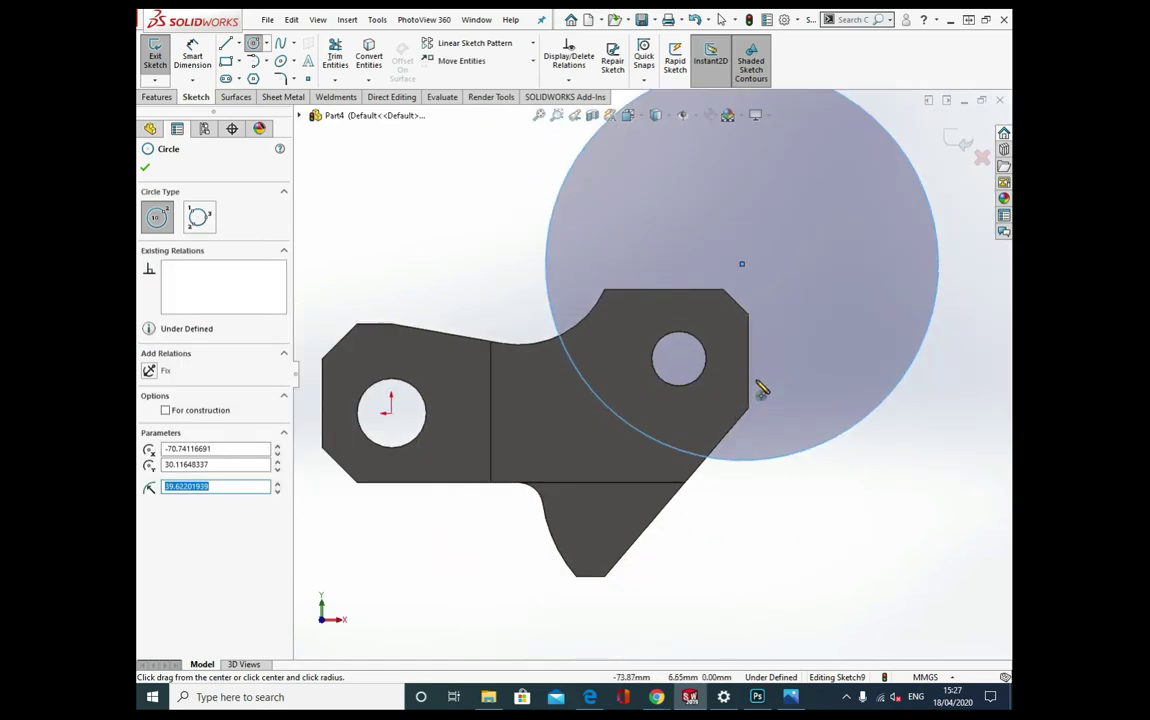
key(Escape)
Add a Coincident relation between the circle's center and the block's vertical outer edge
scroll(735, 280, down, 2)
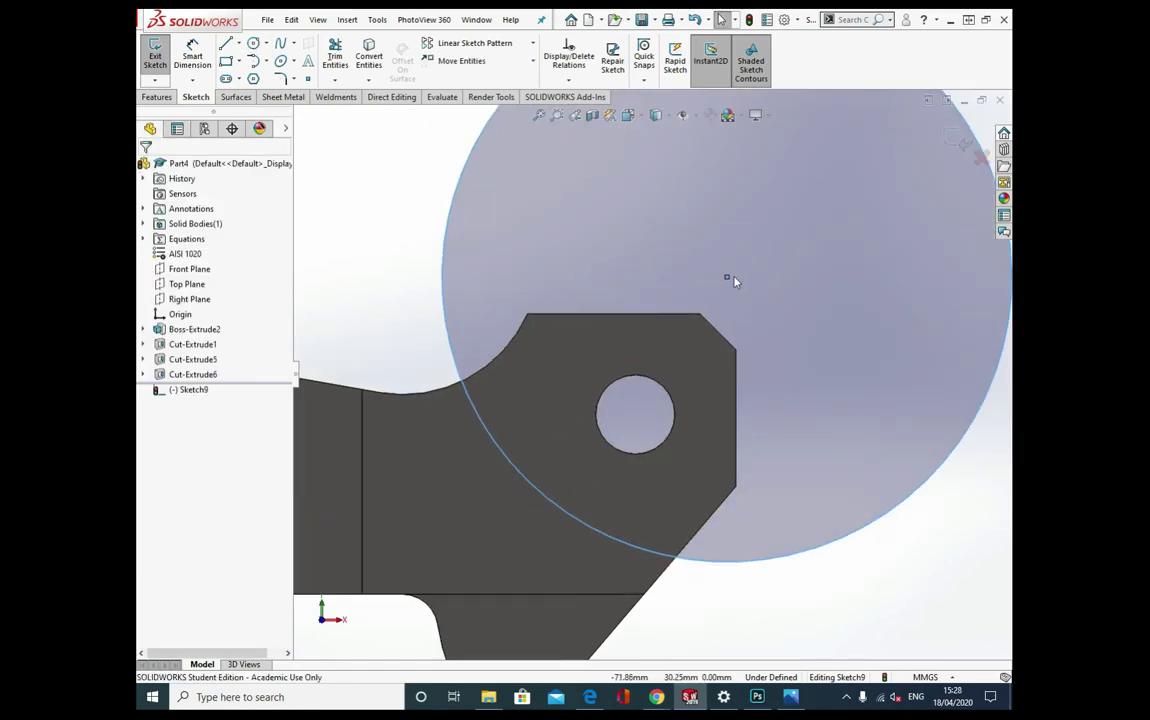
click(726, 282)
ctrl+click(735, 390)
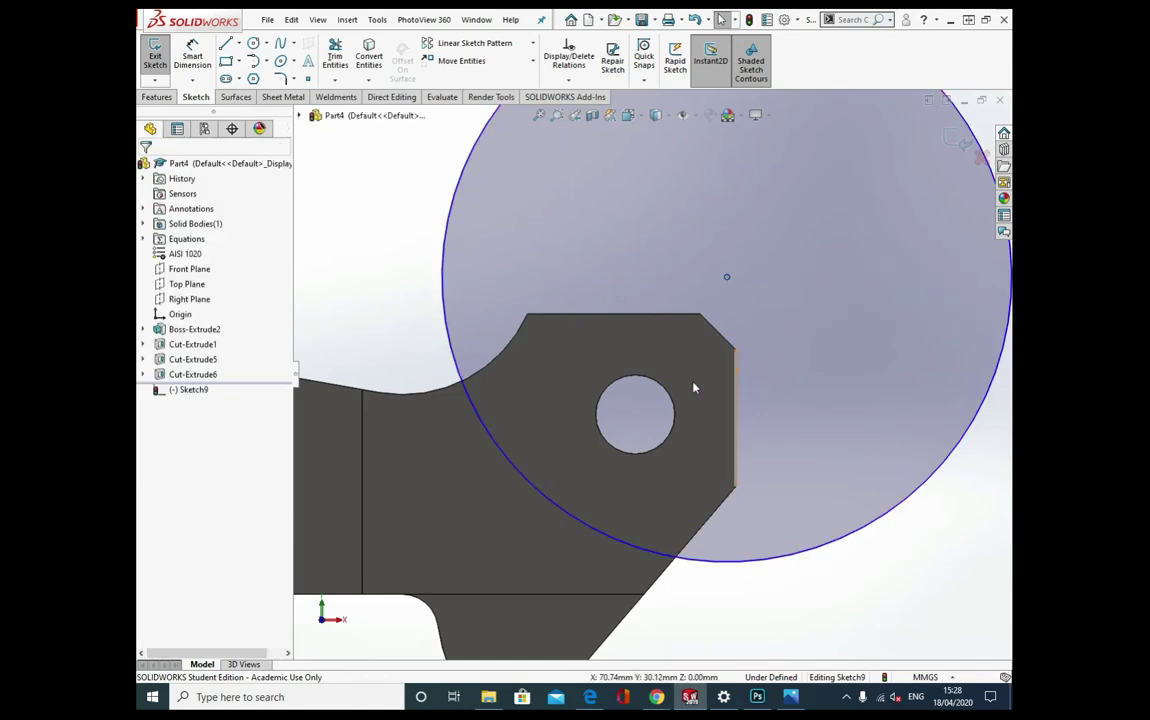
click(150, 405)
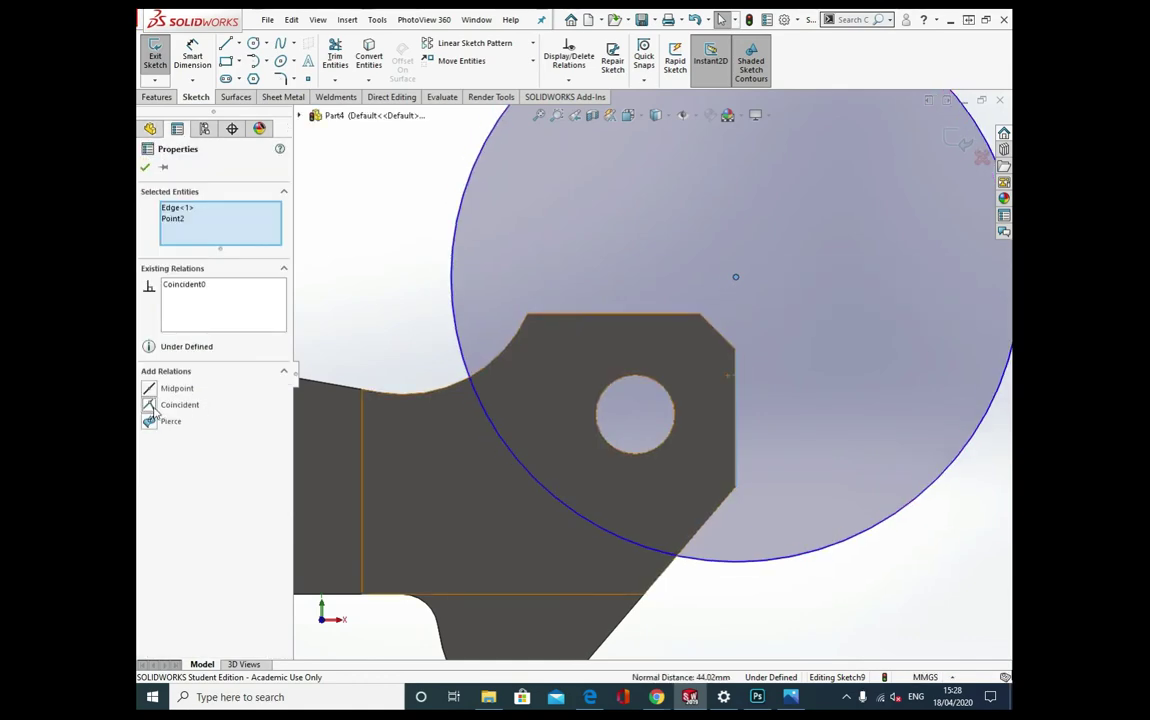
click(145, 168)
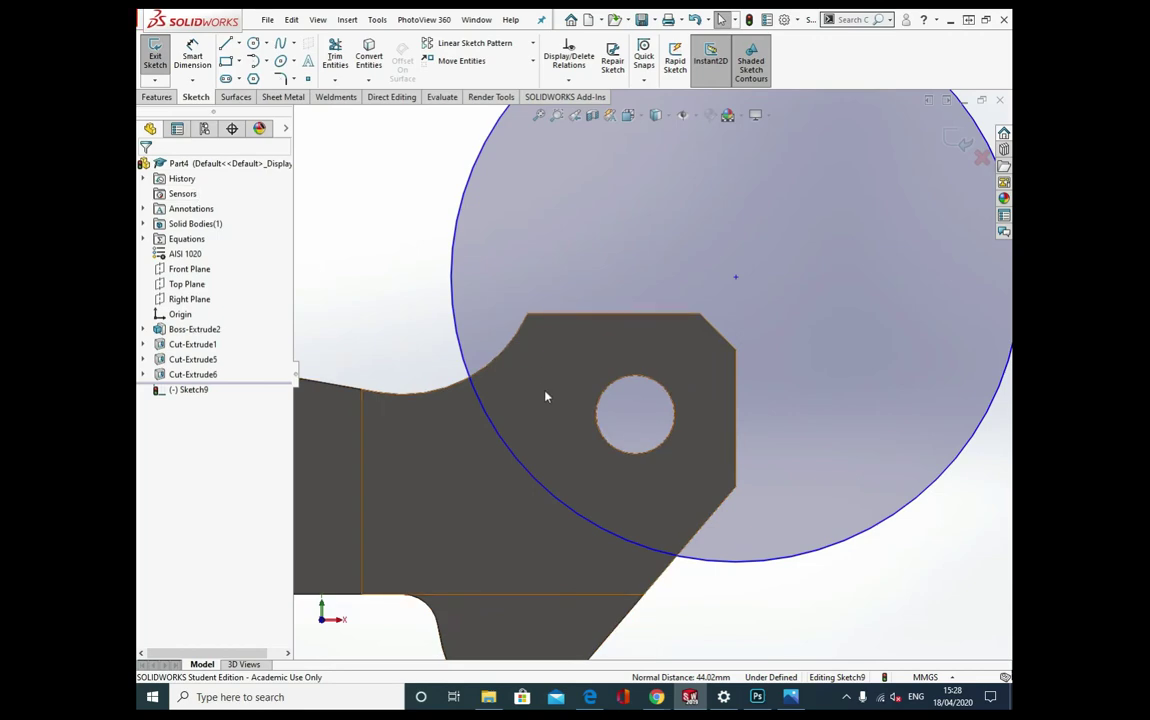
Convert the vertical outer edge and the adjoining lower slanted edge into sketch entities
scroll(545, 390, up, 2)
scroll(530, 350, down, 3)
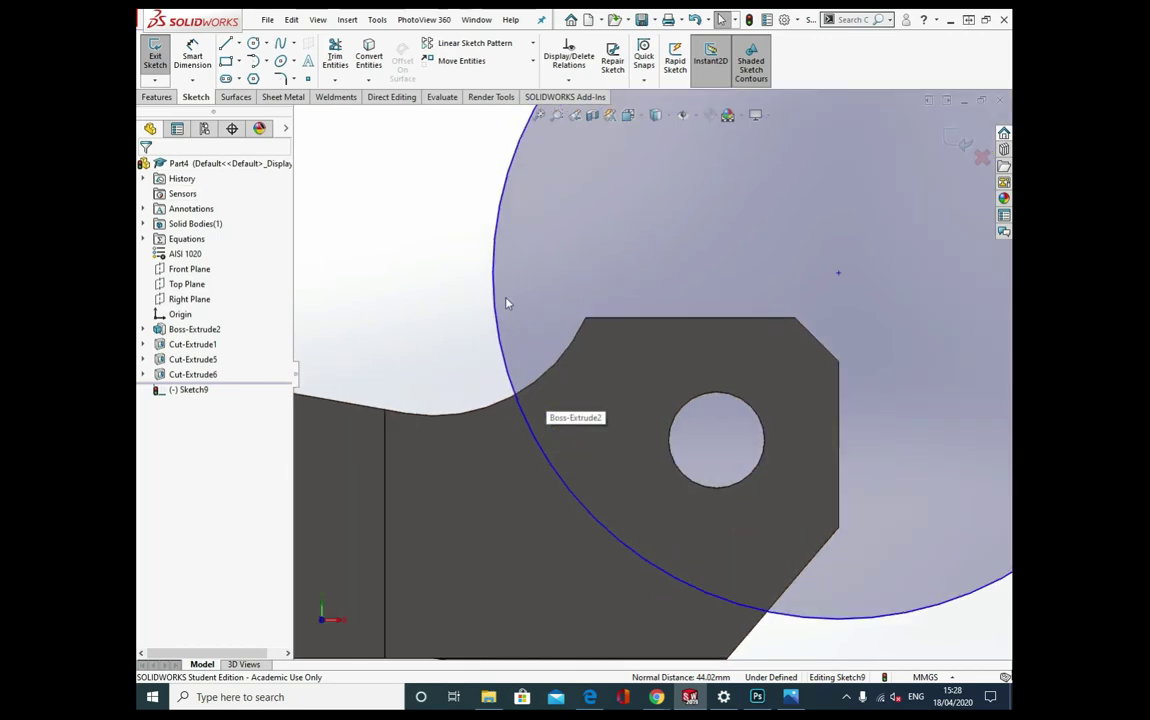
click(369, 55)
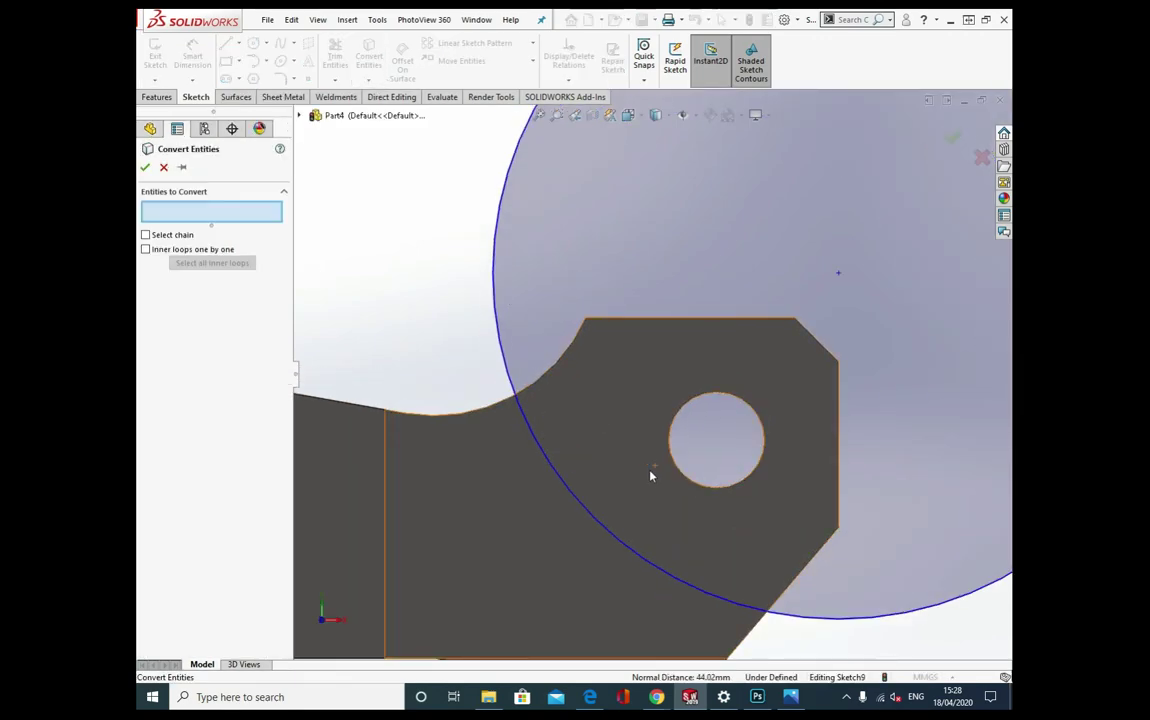
click(567, 356)
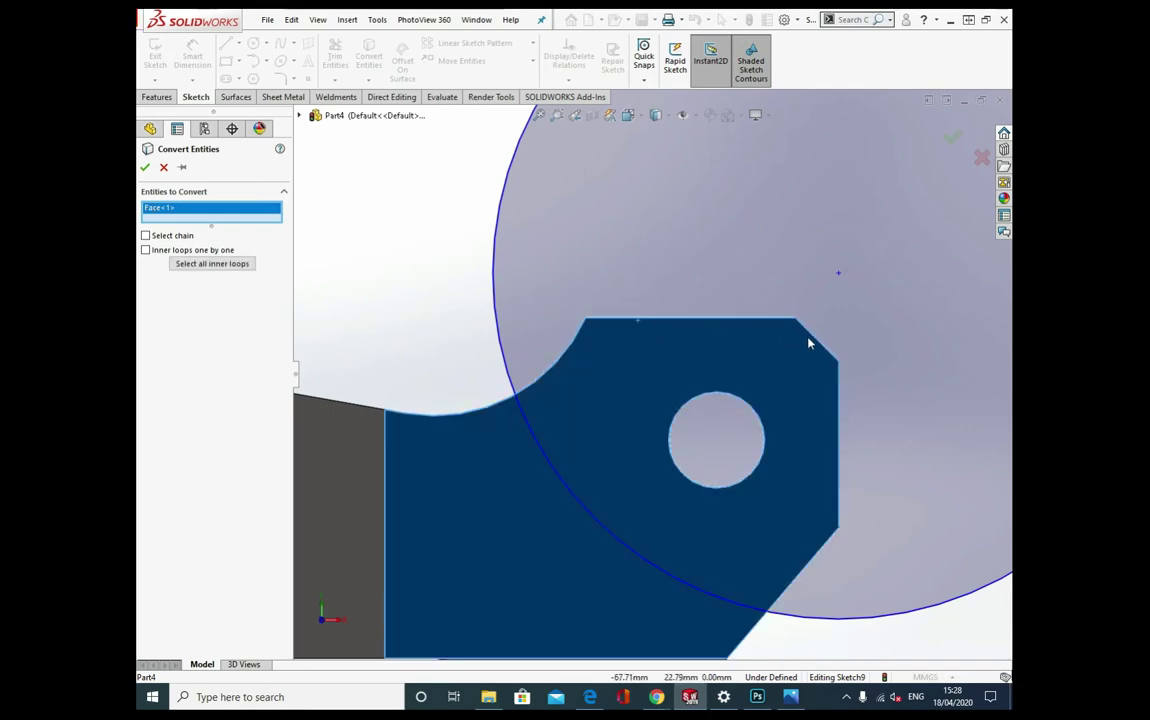
click(837, 390)
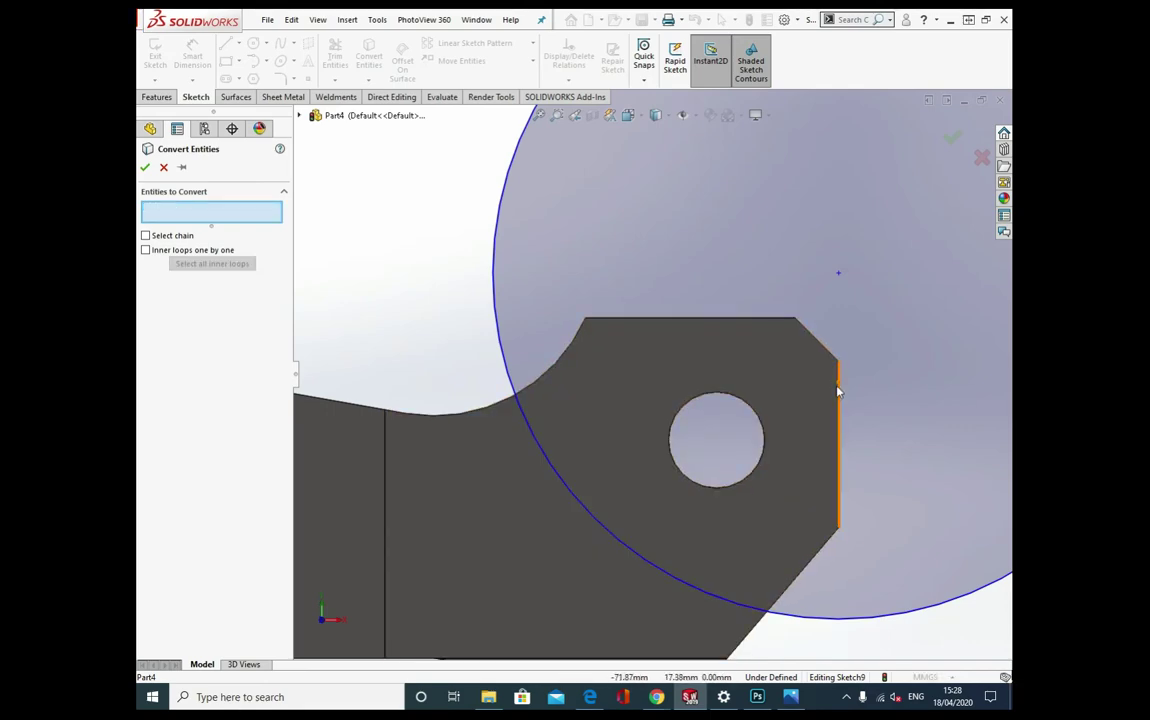
click(812, 555)
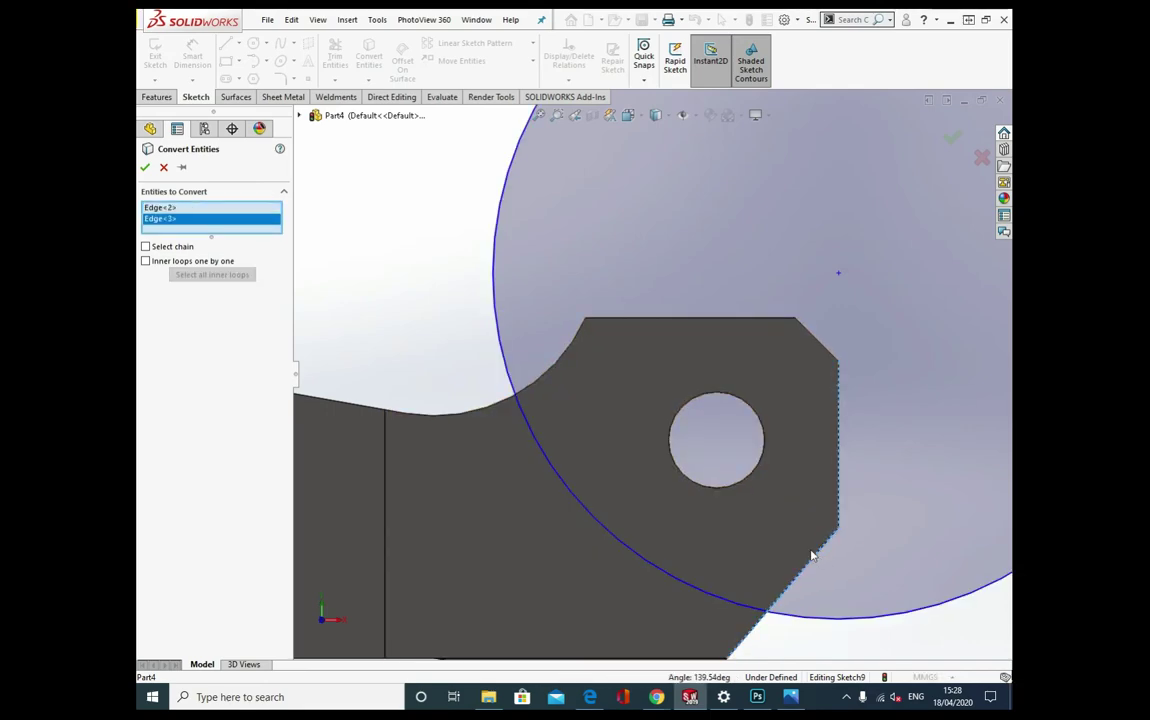
click(148, 169)
scroll(589, 376, up, 2)
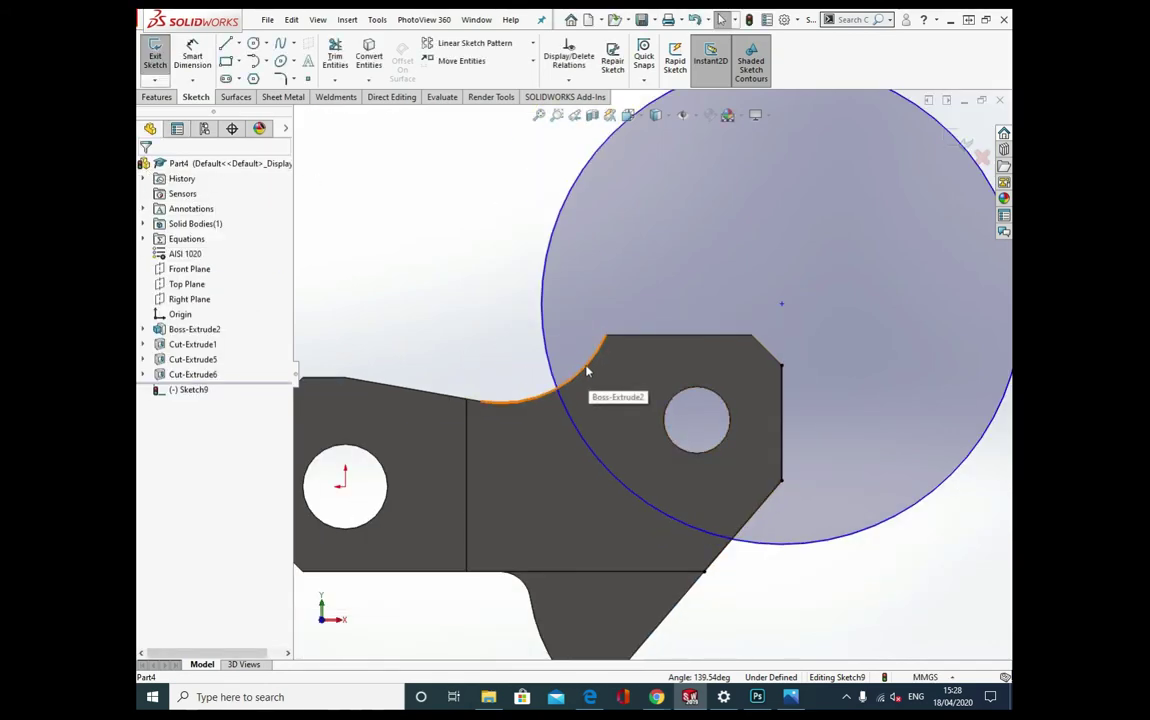
click(335, 55)
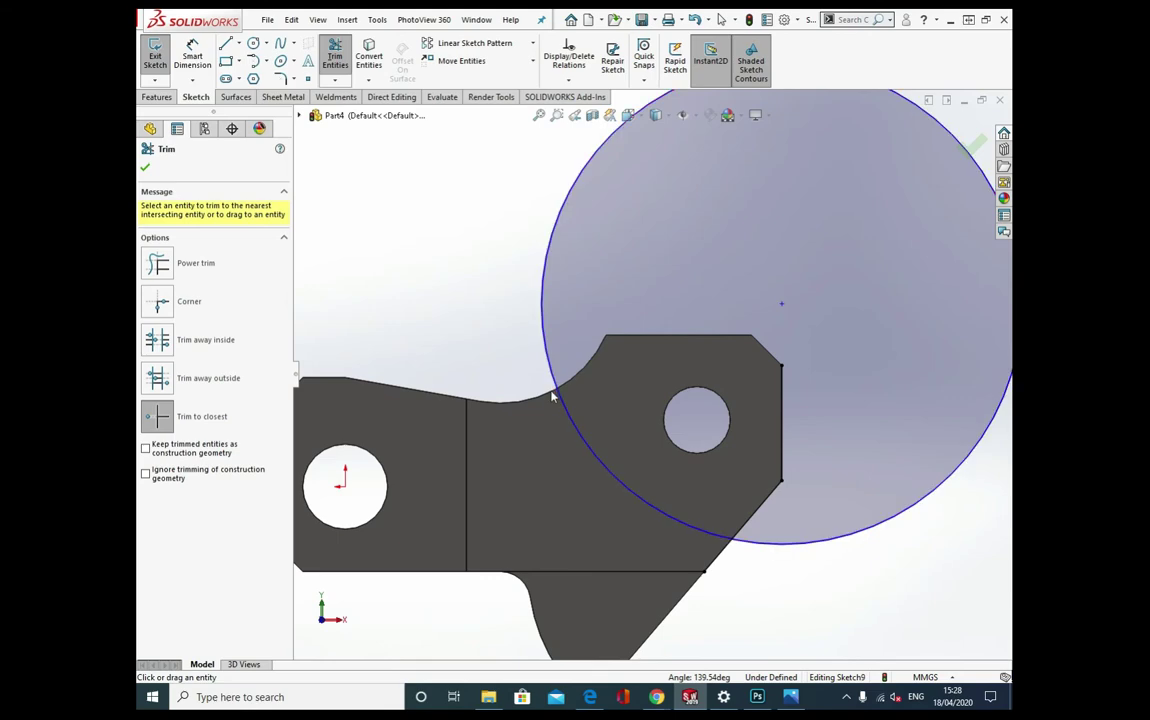
click(762, 508)
key(Escape)
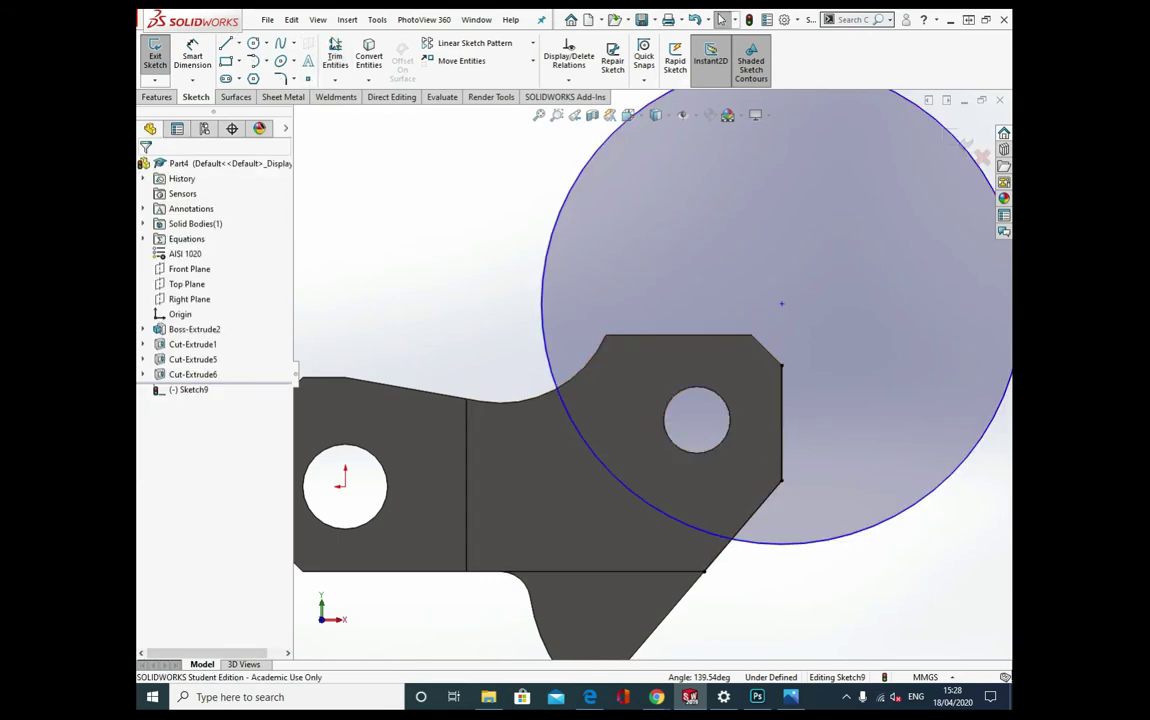
Convert the concave arc edge, the flat upper edge and the chamfered corner edge of the block into sketch entities
click(371, 55)
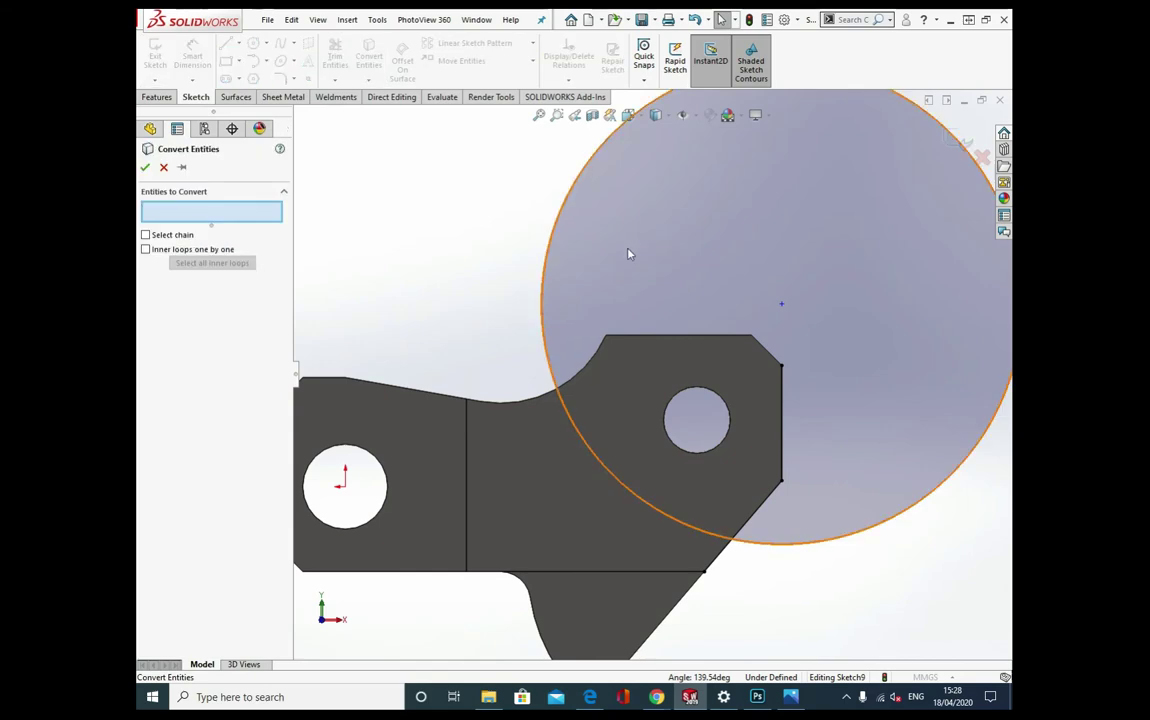
click(597, 352)
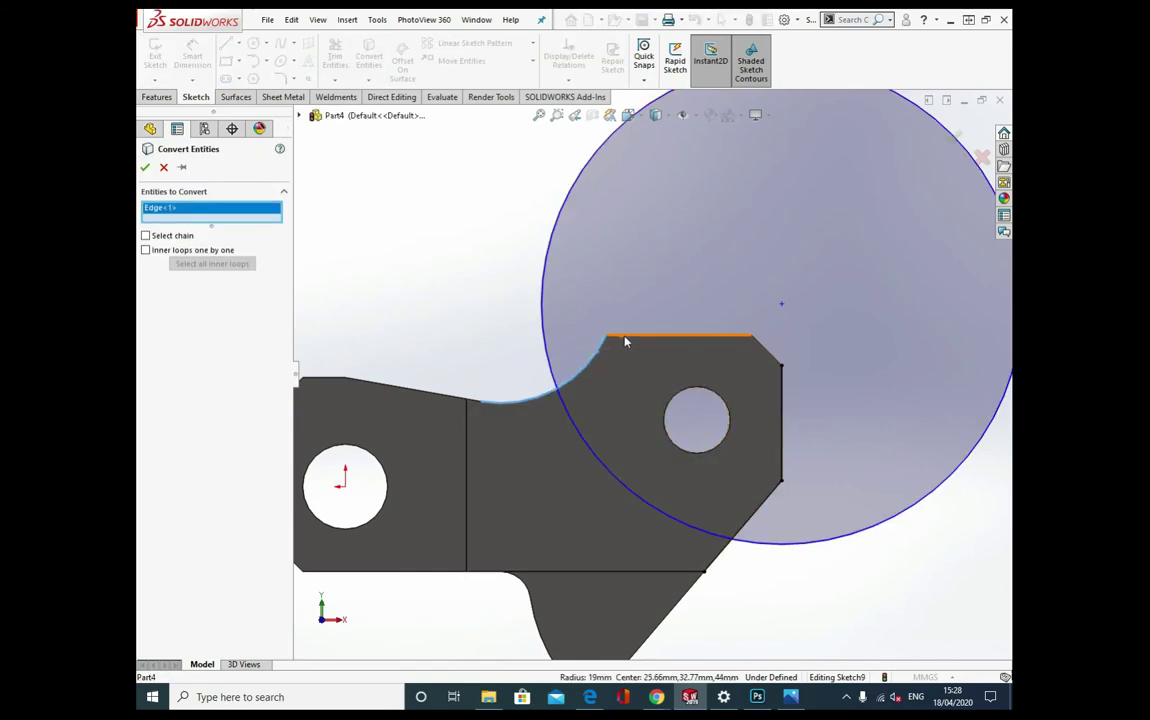
click(625, 336)
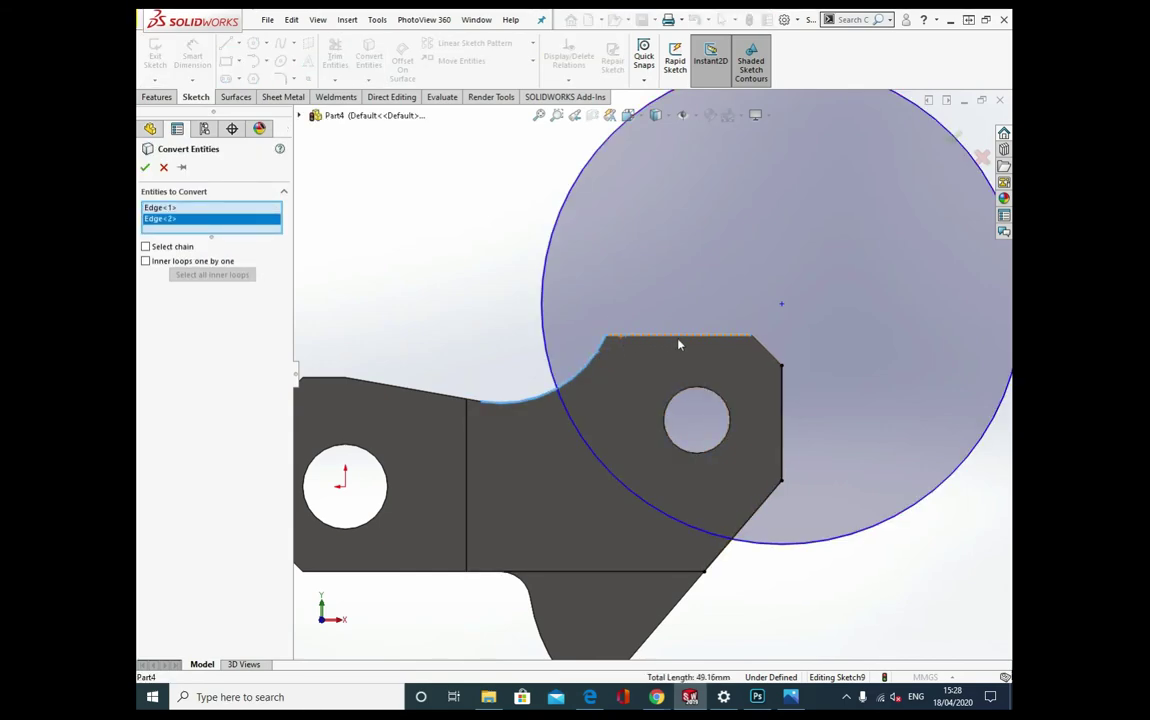
click(765, 353)
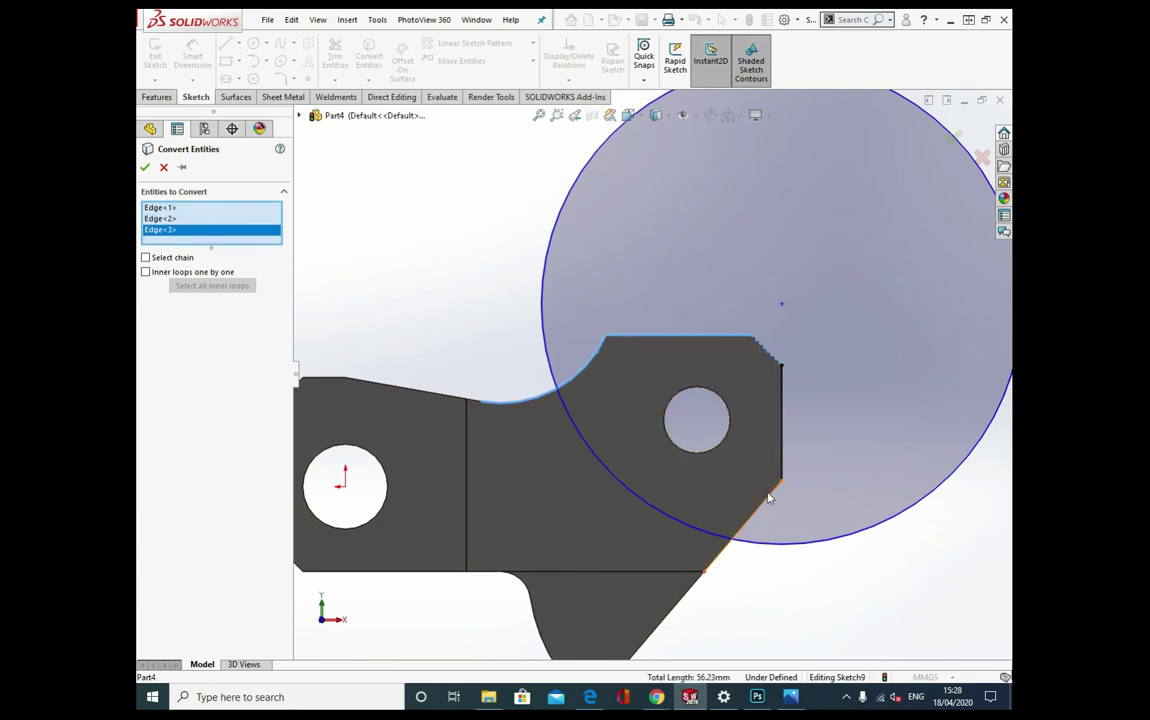
click(144, 168)
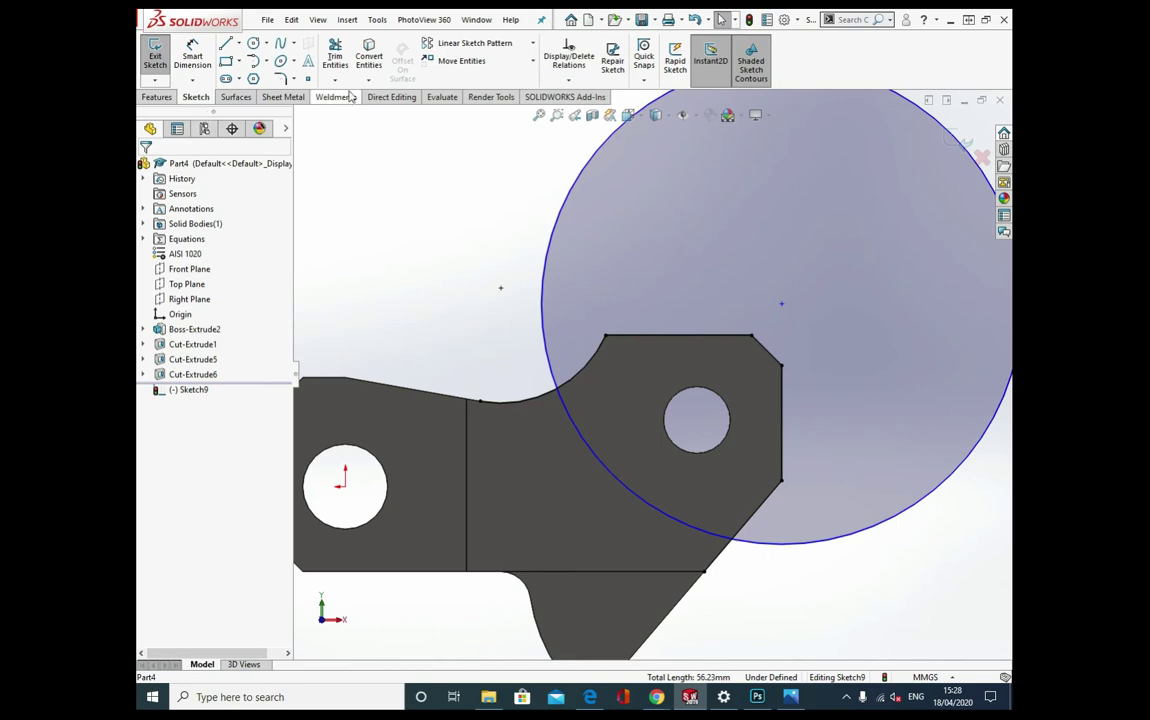
Trim away the part of the circle outside the block, keeping only the arc across the face
click(335, 55)
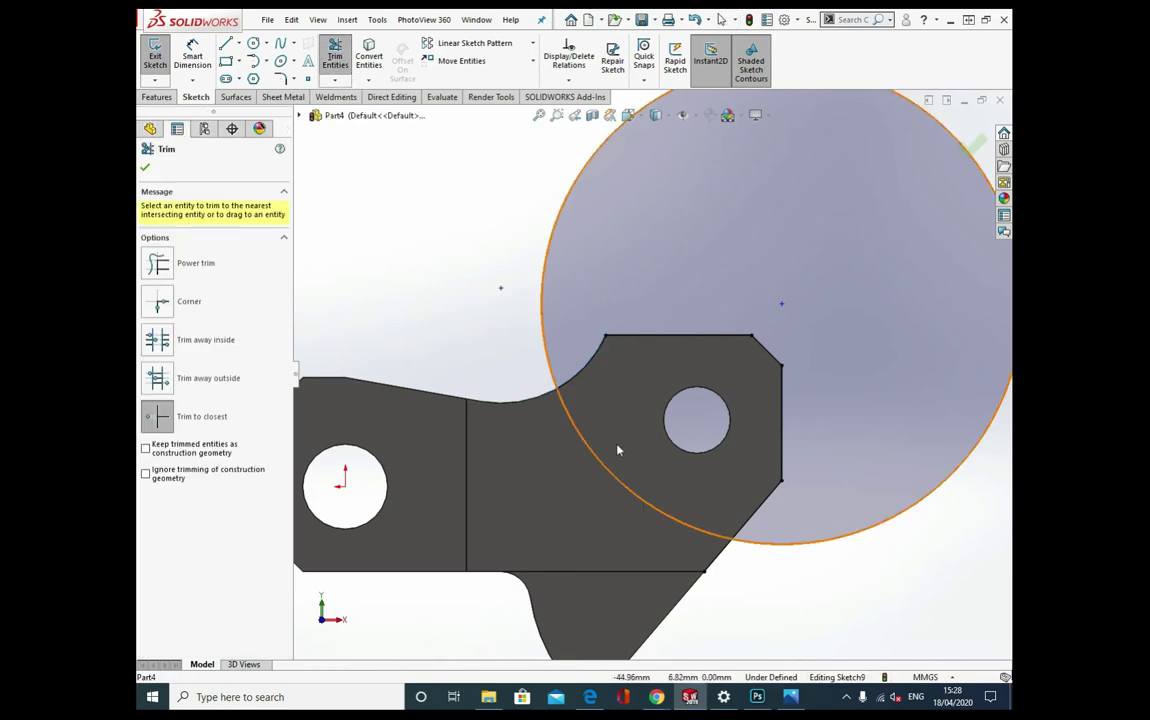
click(546, 353)
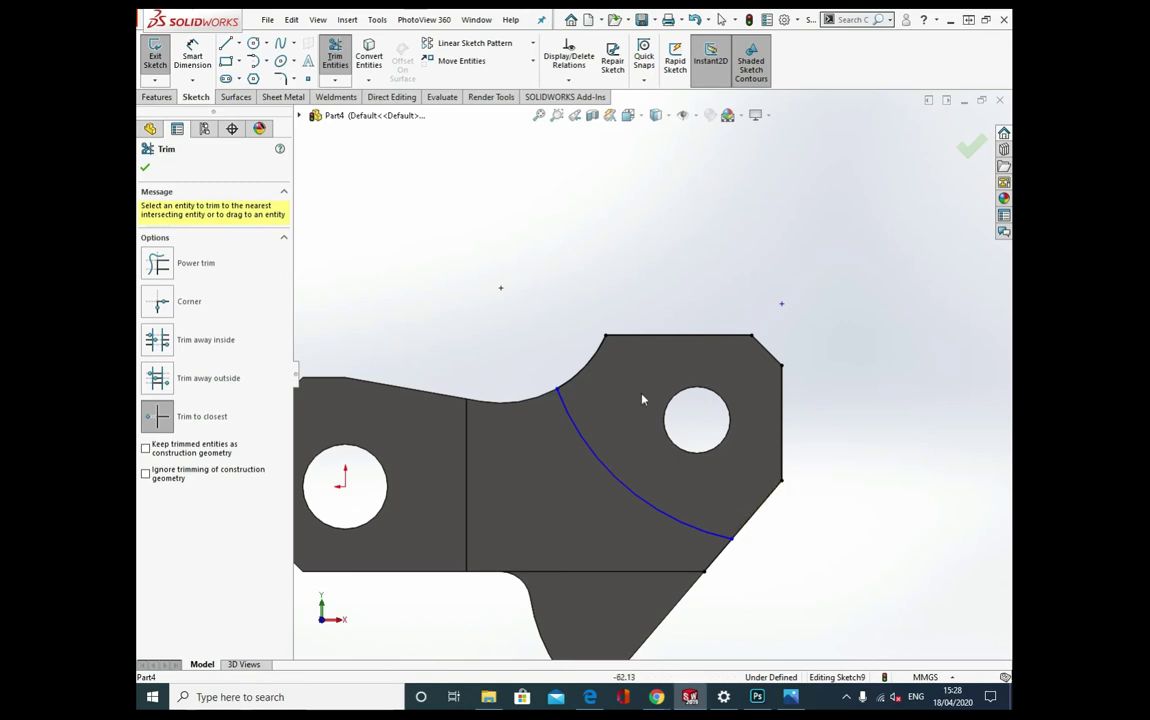
click(145, 168)
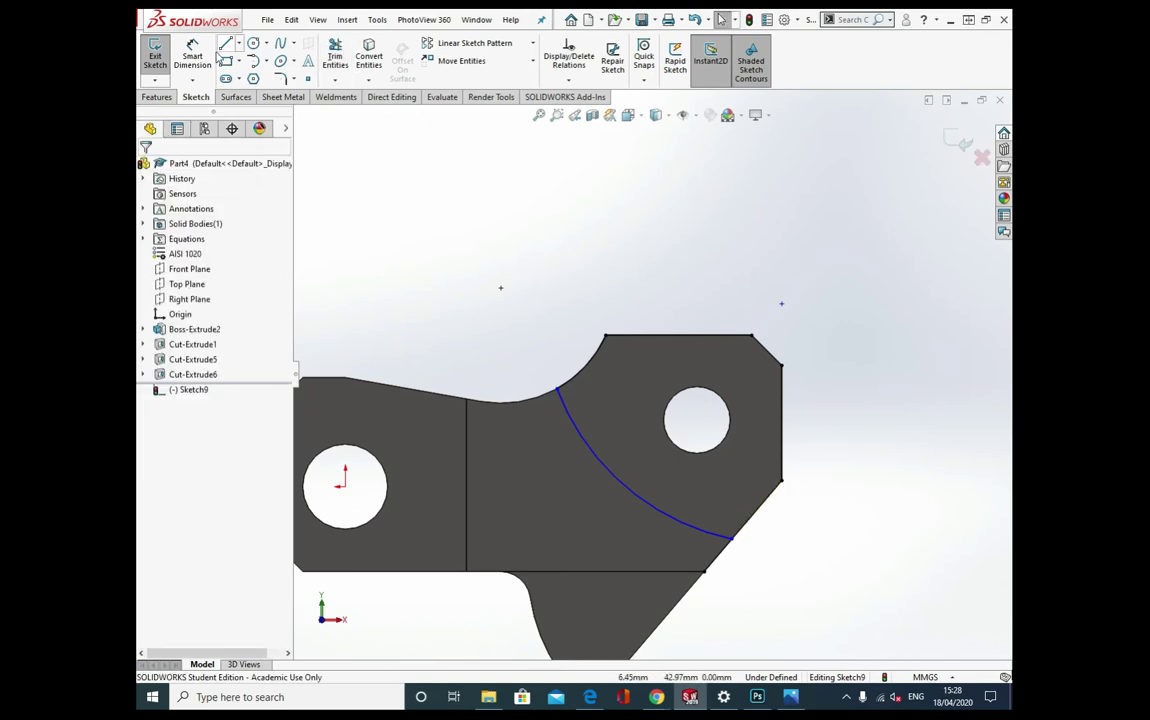
Dimension the remaining arc's radius as 41 mm, checking the value against Section M-M in the exam PDF
click(192, 55)
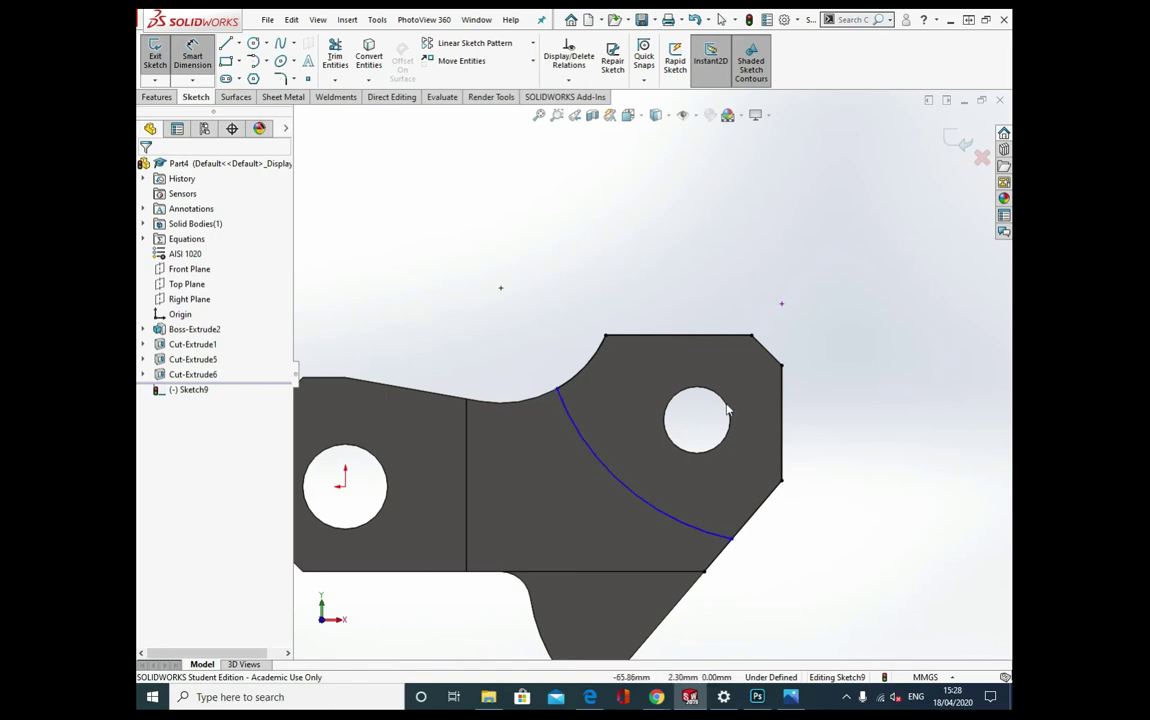
click(605, 466)
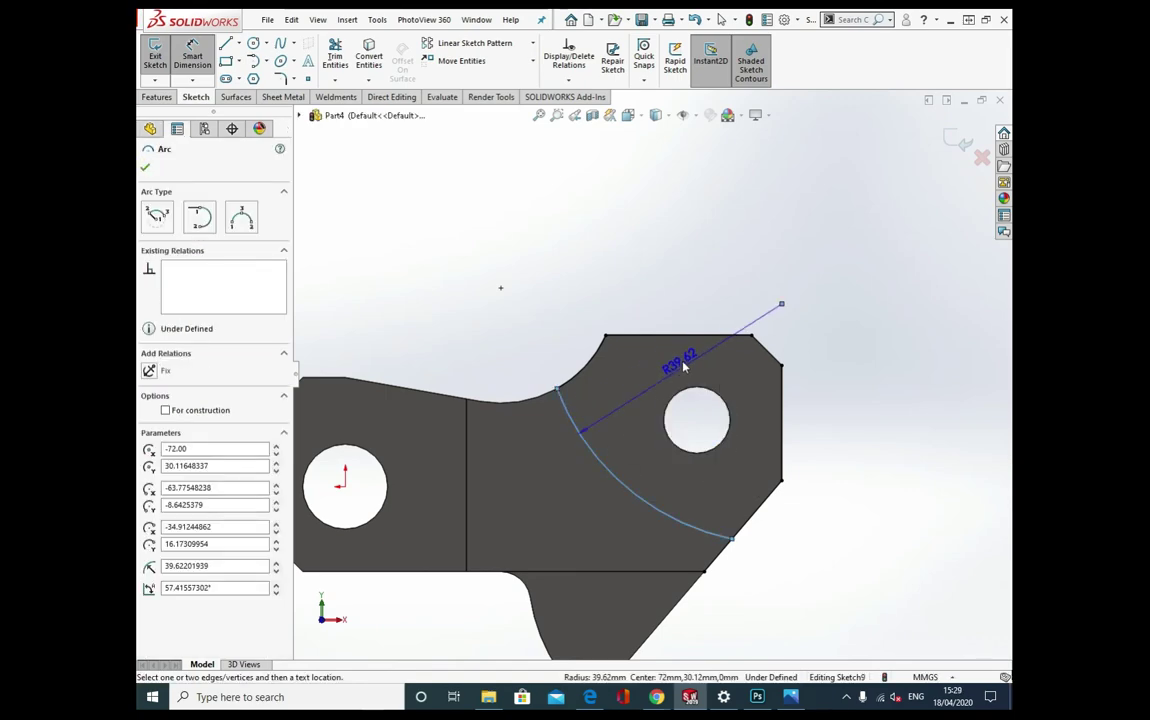
click(688, 418)
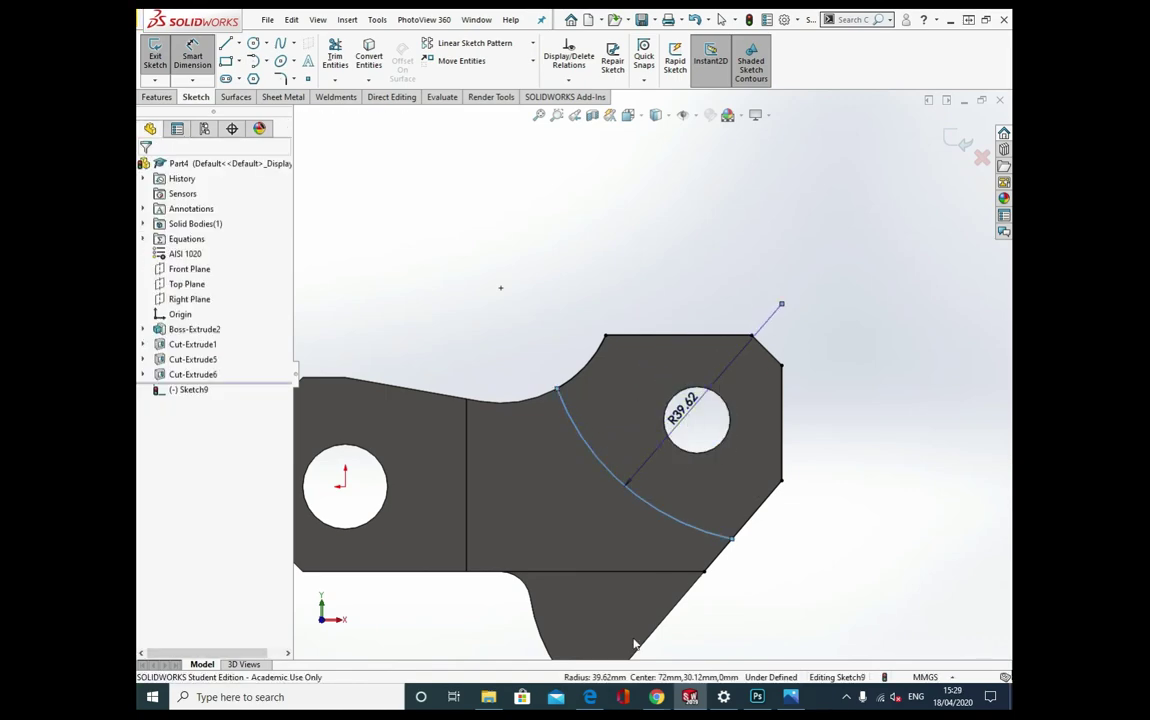
click(657, 697)
click(657, 697)
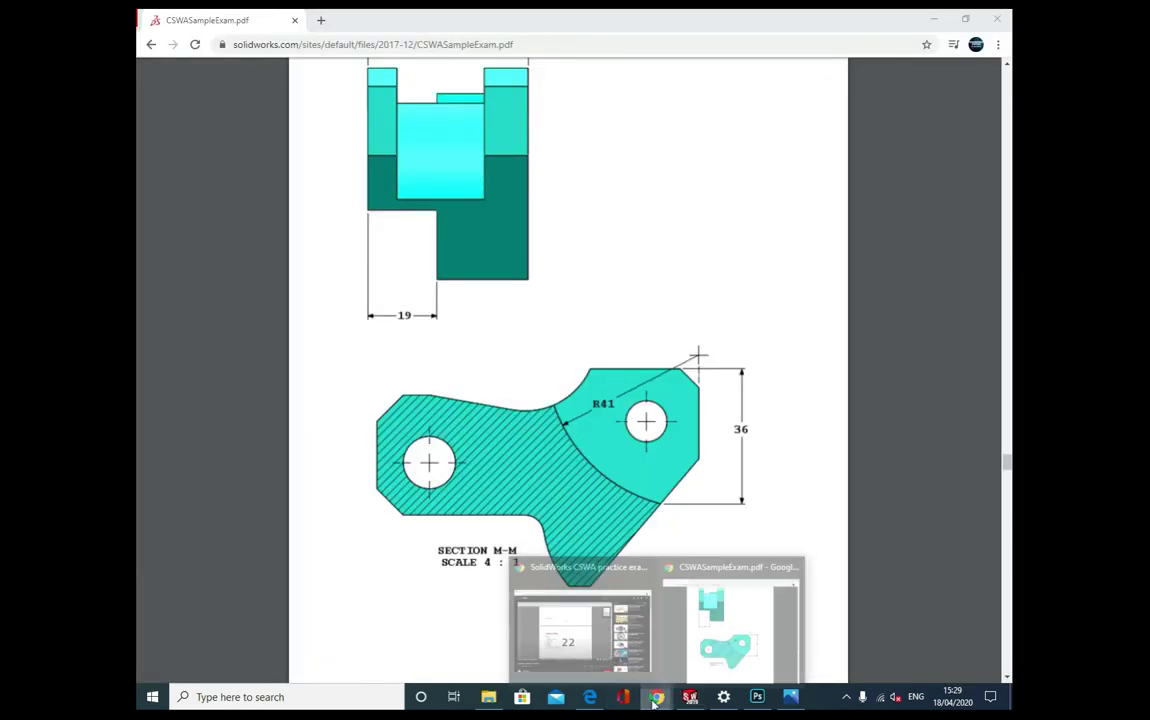
click(690, 697)
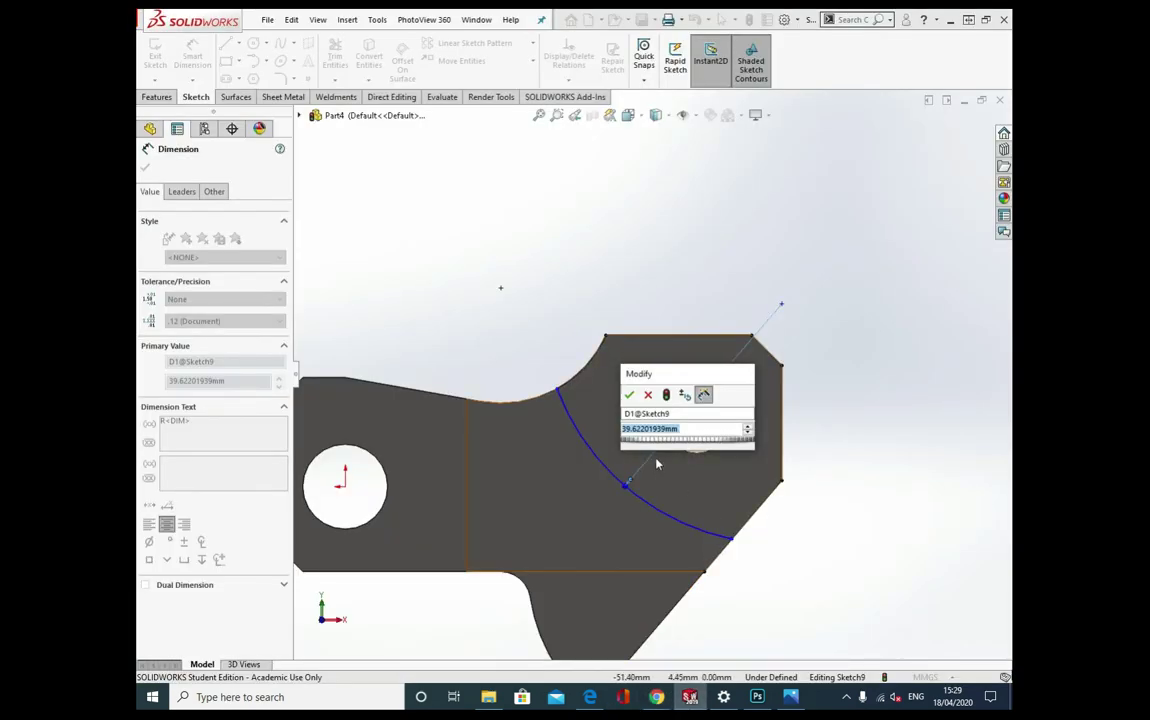
text(40)
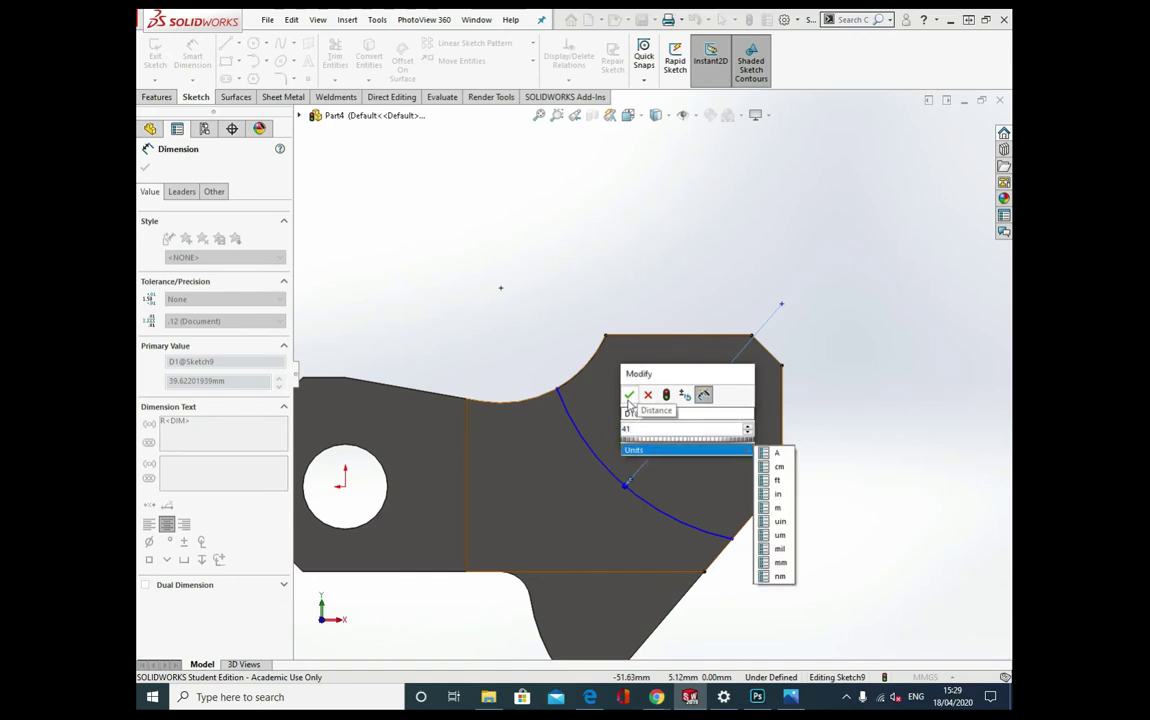
click(629, 397)
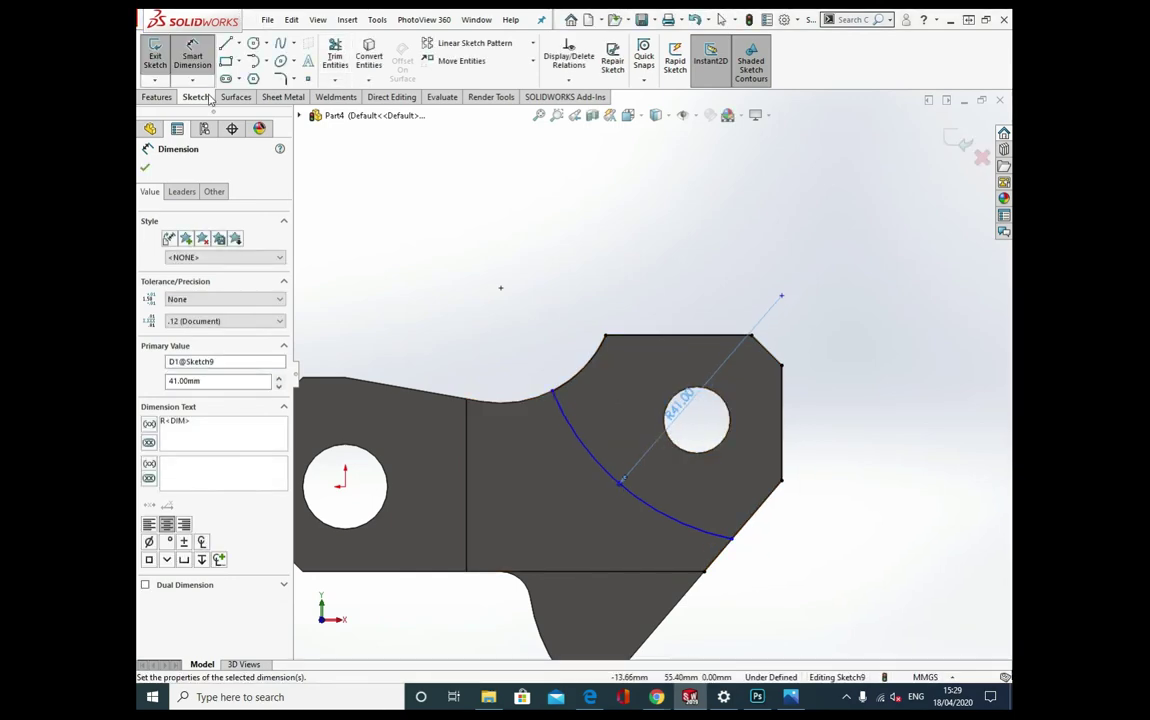
Dimension the vertical distance from the block's upper edge to the arc's lower endpoint as 36 mm, per the exam PDF
click(732, 539)
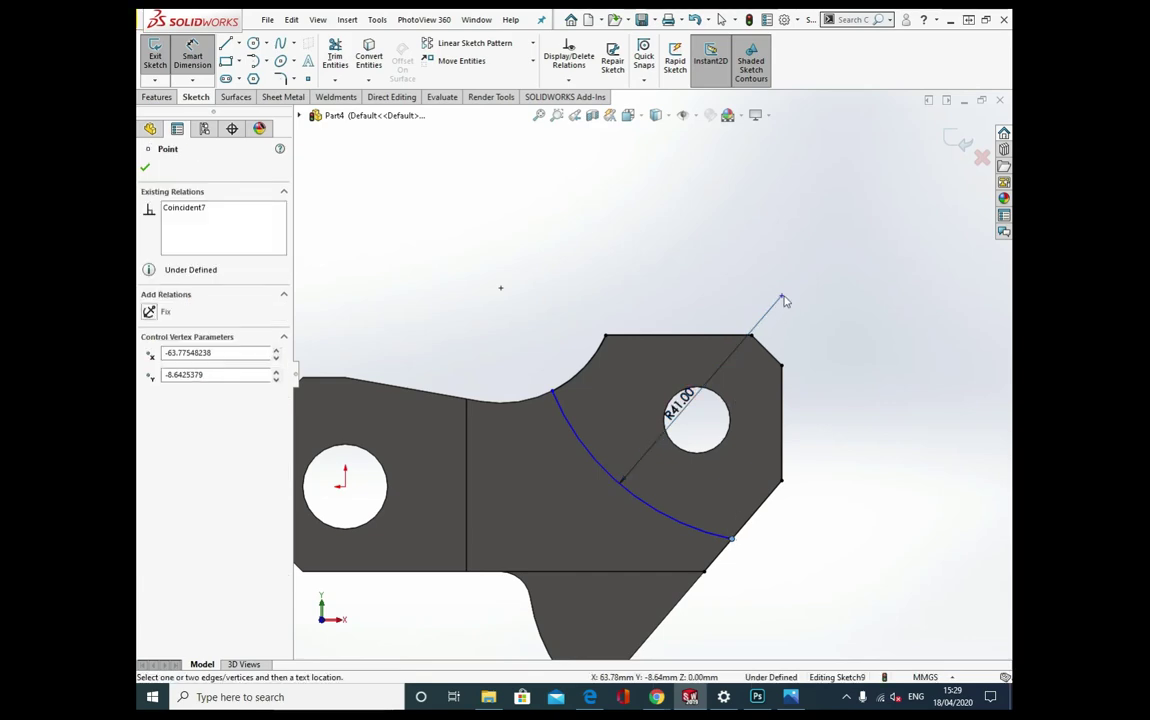
click(712, 339)
click(865, 452)
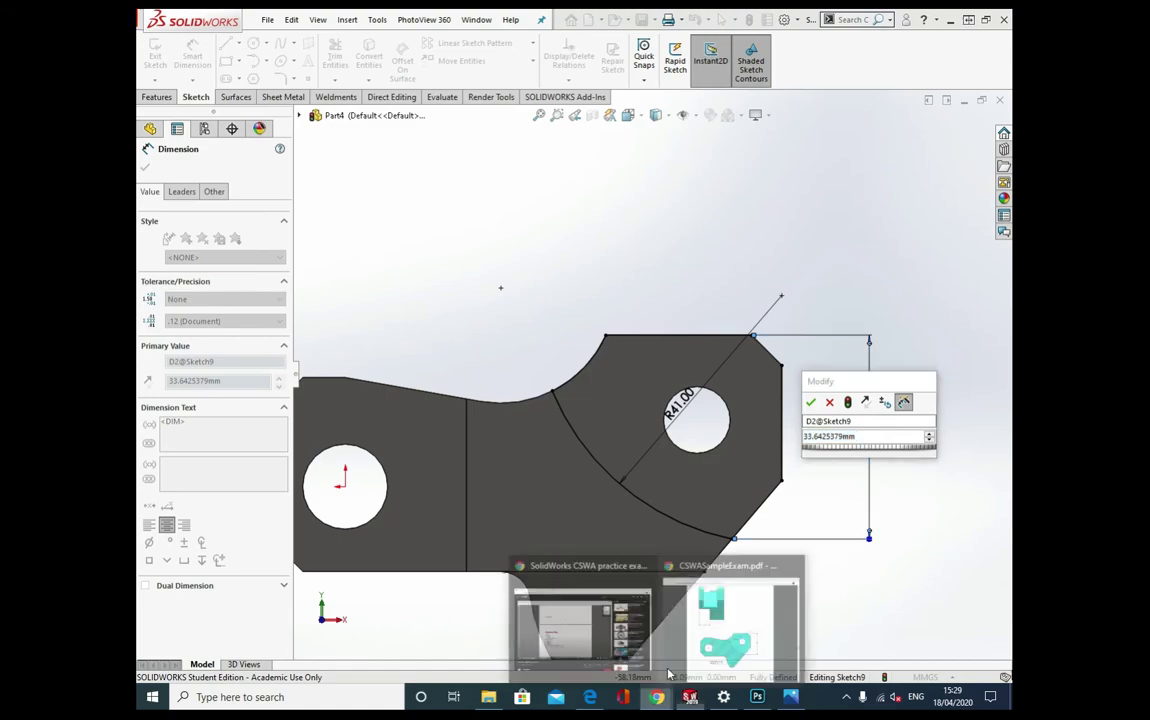
click(676, 664)
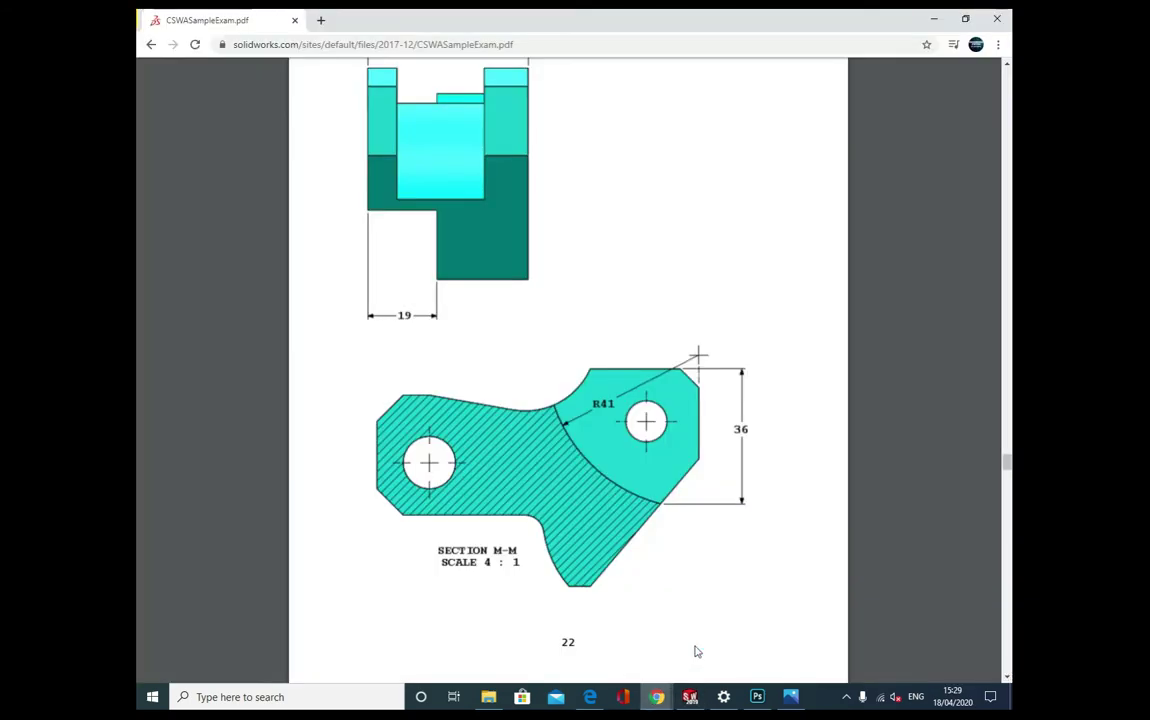
click(933, 20)
click(872, 440)
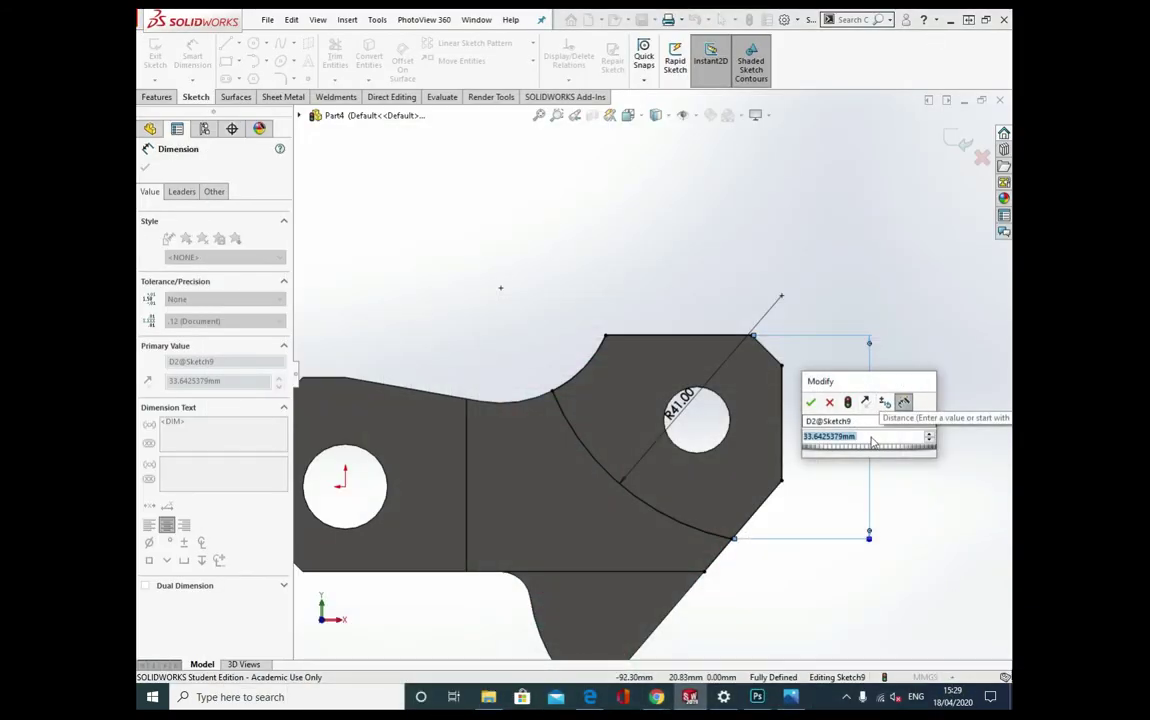
text(36)
click(811, 402)
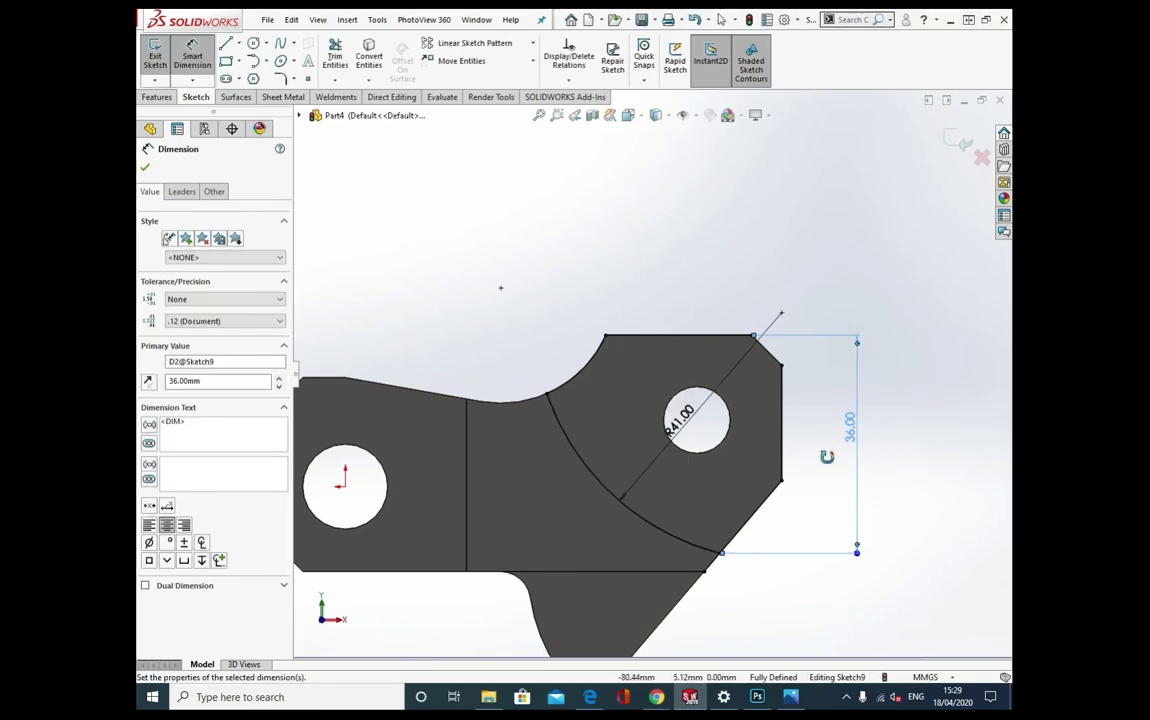
Set up an extruded cut of the region enclosed by the arc, starting at a 12 mm offset reversed into the block
mouse_move(827, 454)
middle_down()
mouse_move(706, 411)
mouse_move(680, 496)
mouse_move(625, 485)
middle_up()
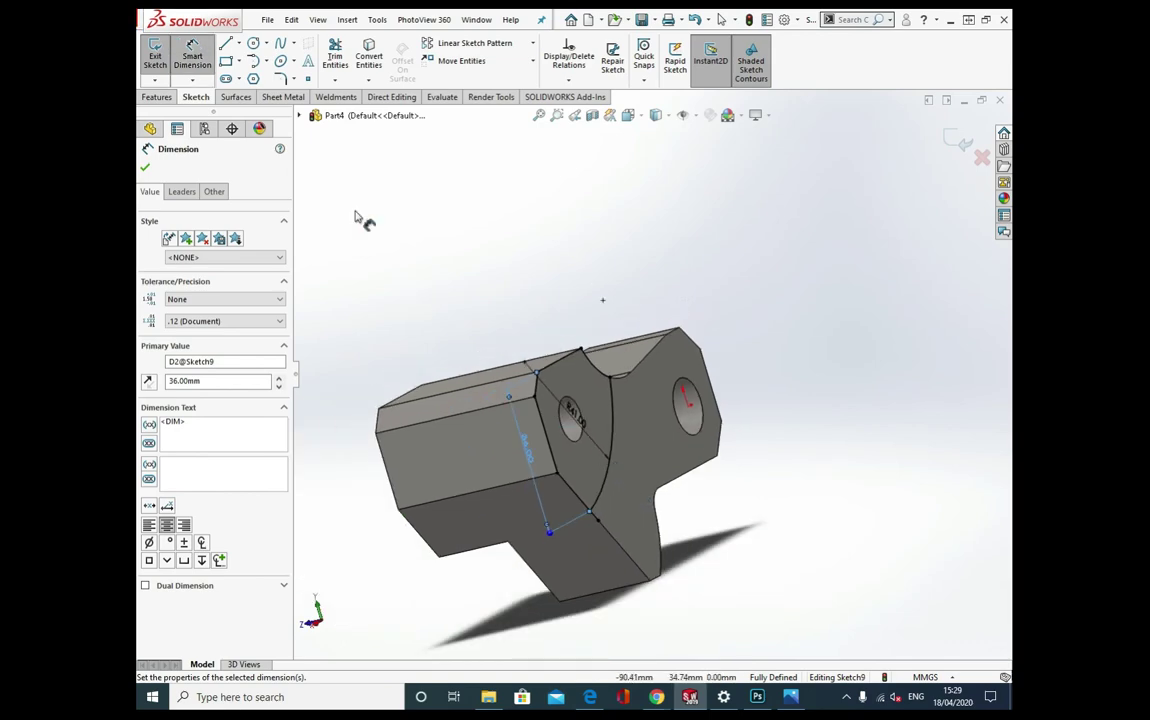
click(157, 97)
click(339, 56)
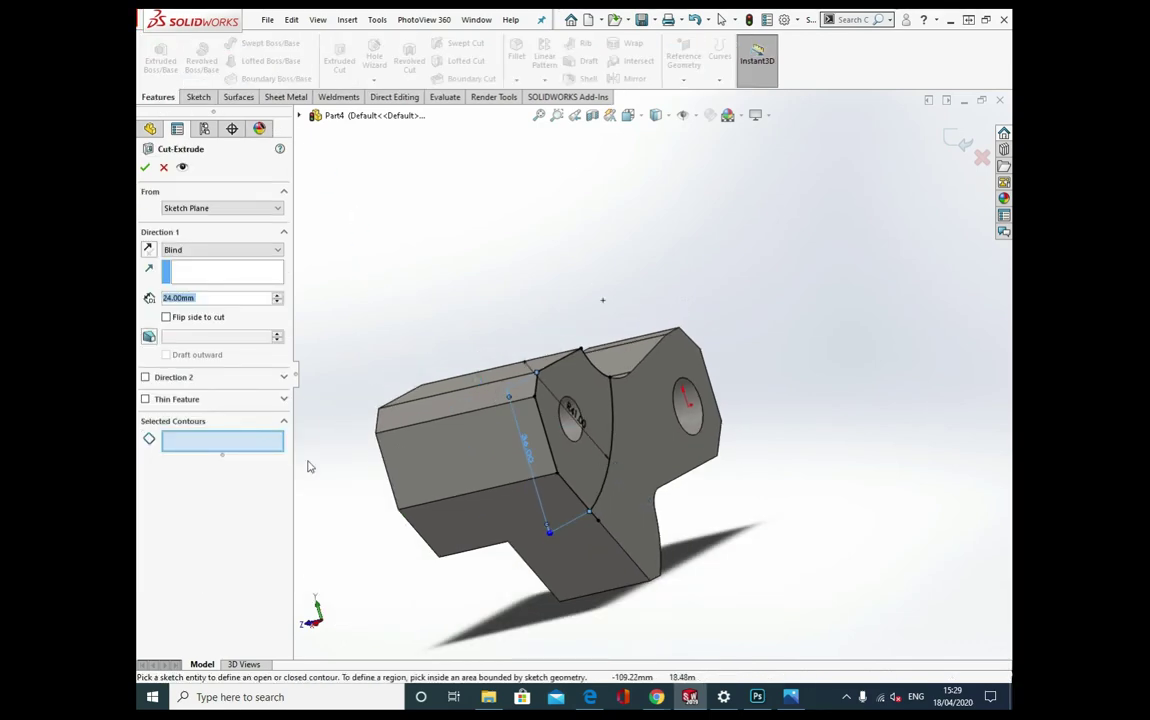
click(588, 390)
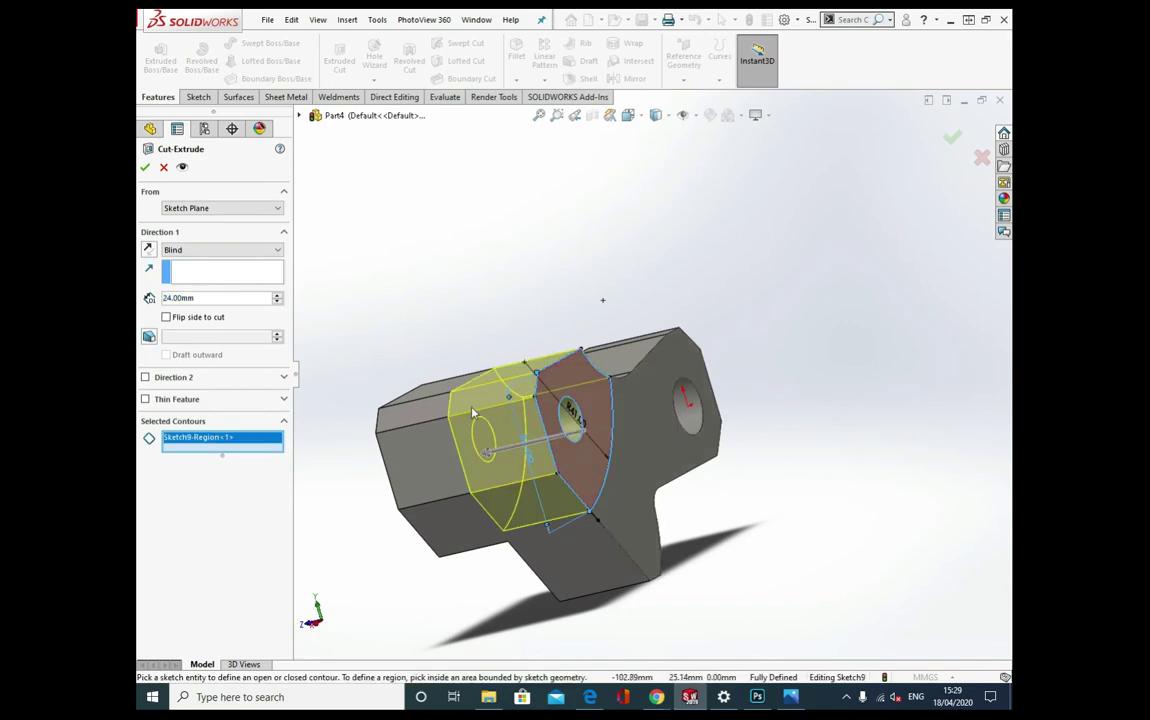
middle_drag(474, 410, 514, 394)
click(237, 209)
click(220, 247)
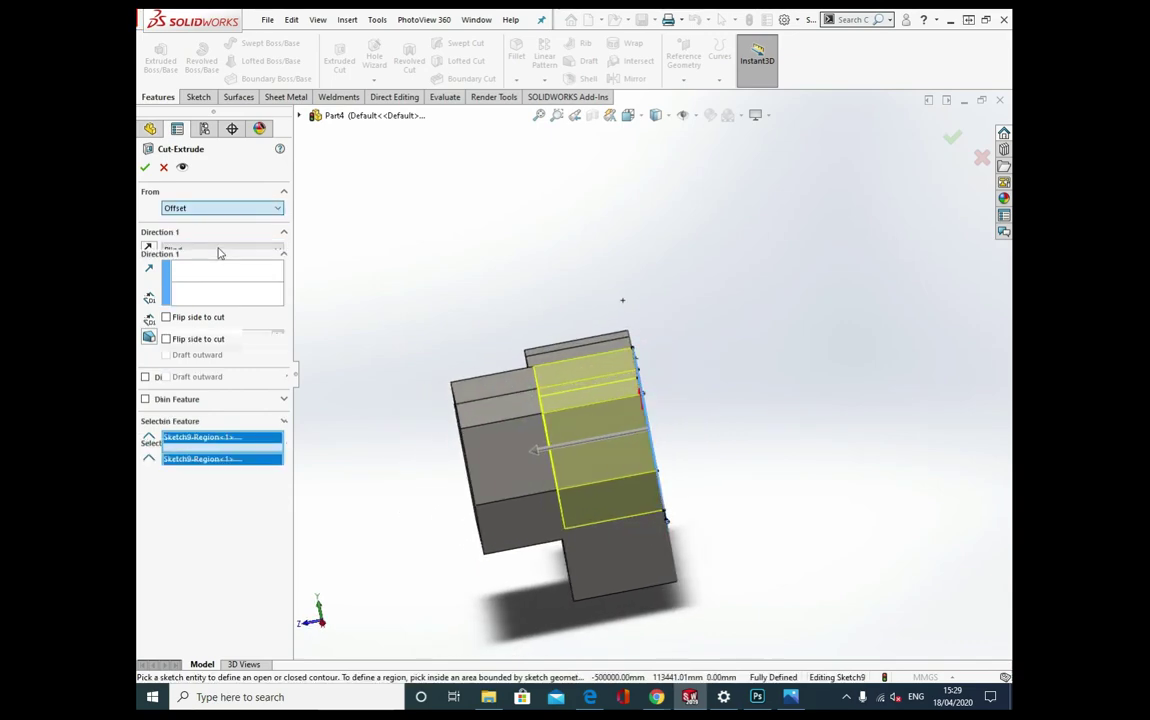
text(12)
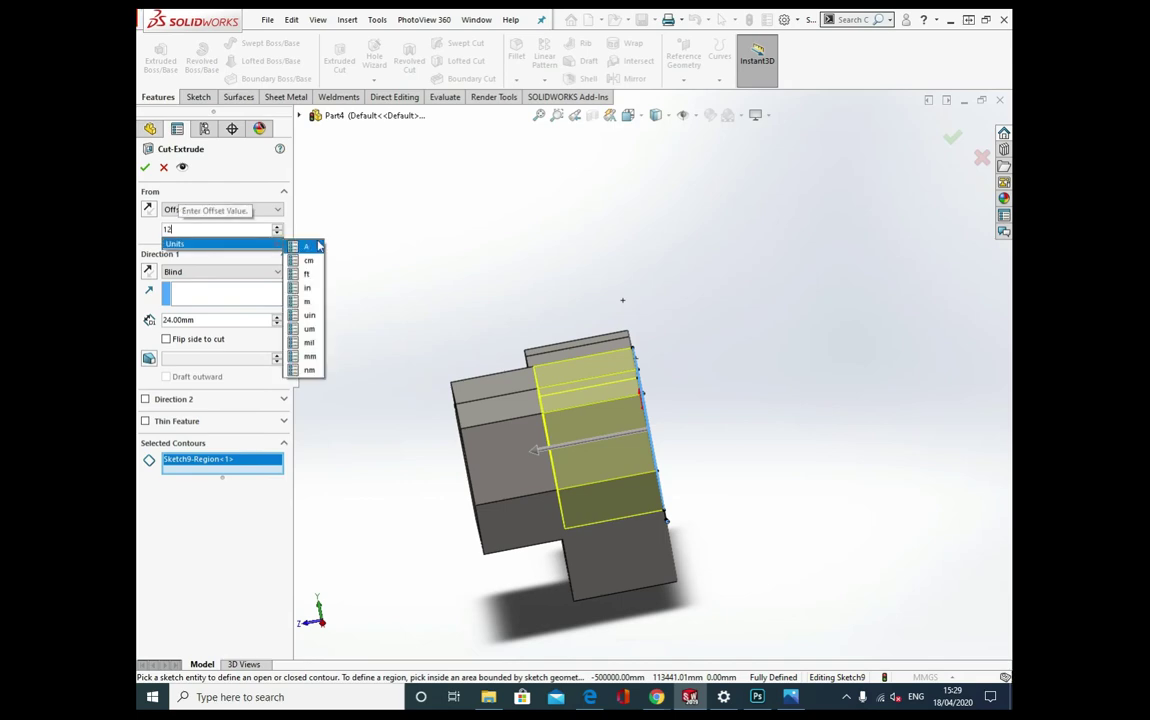
key(Return)
click(148, 209)
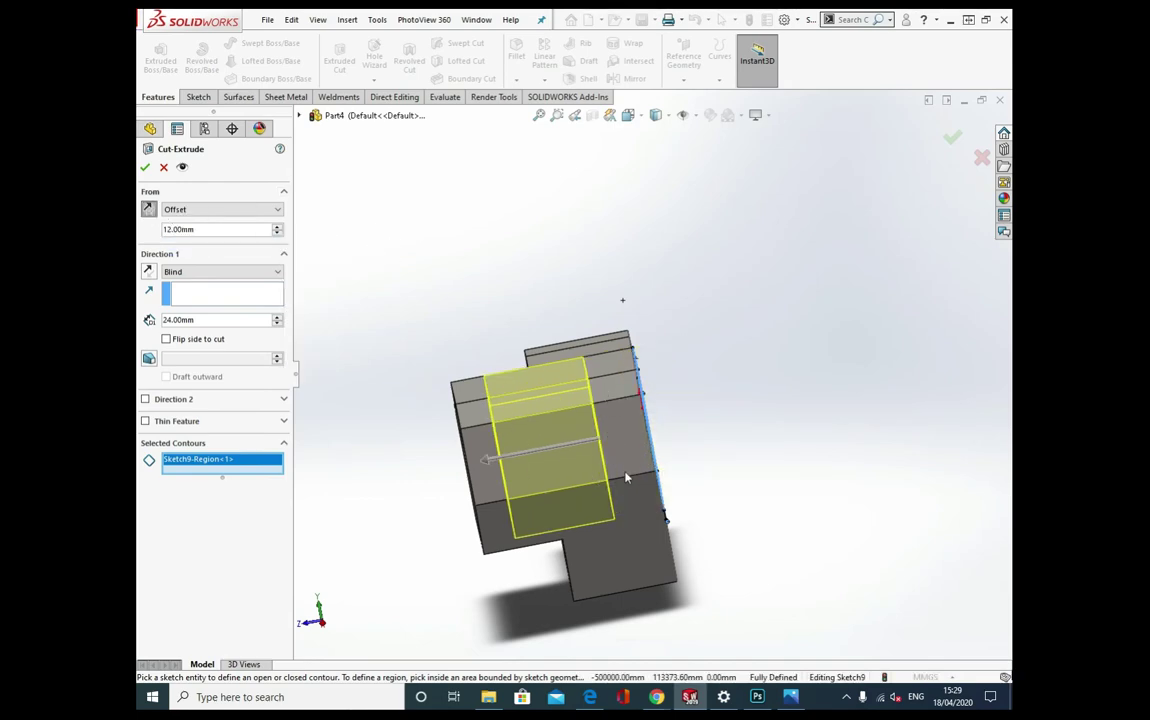
Check the pocket's 12 mm offset and 24 mm width in the exam PDF, and complete the 24 mm blind cut
mouse_move(656, 697)
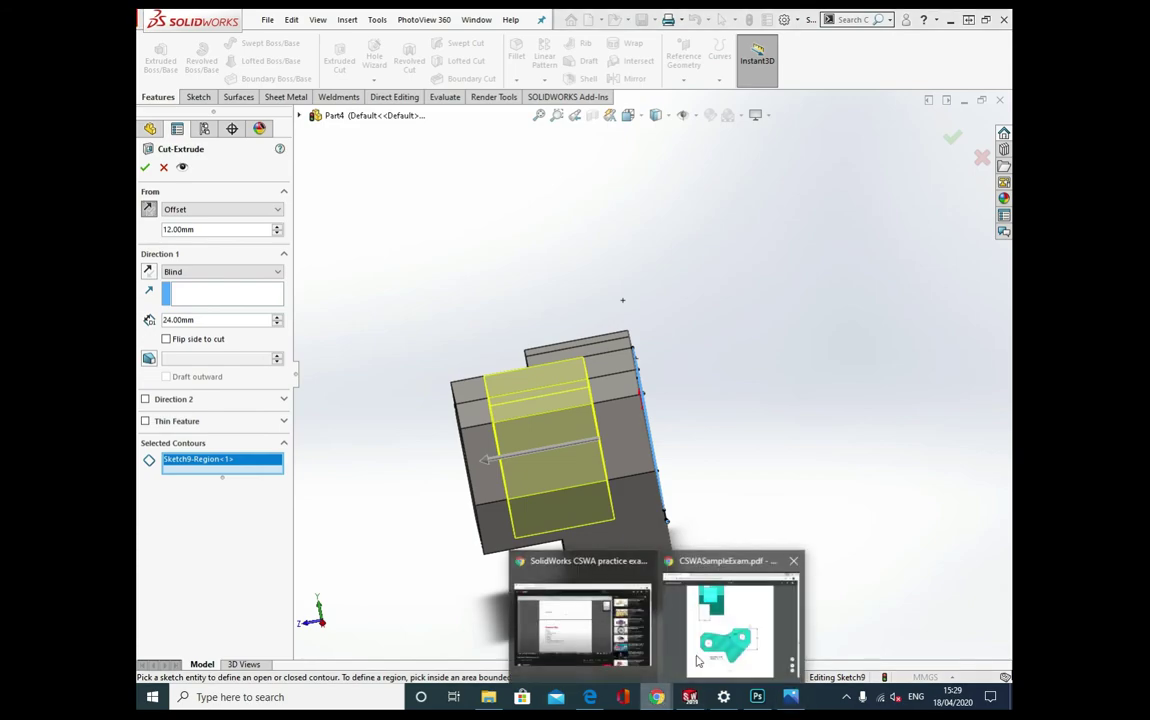
click(700, 650)
scroll(618, 352, up, 10)
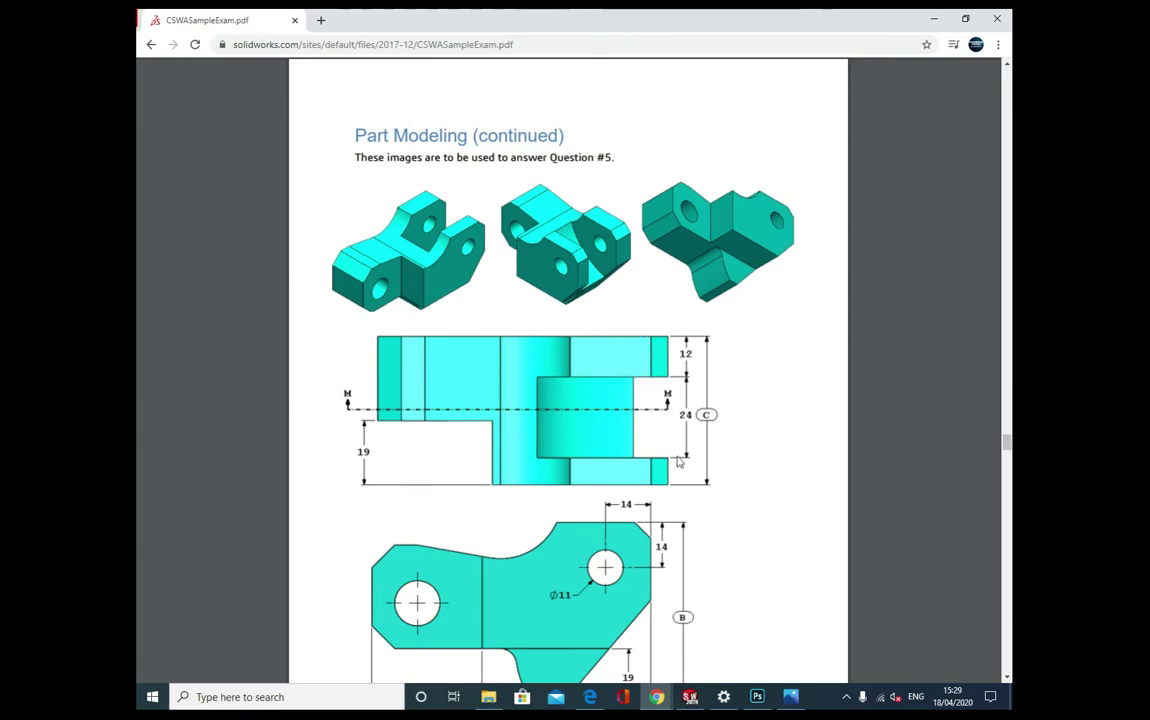
click(690, 697)
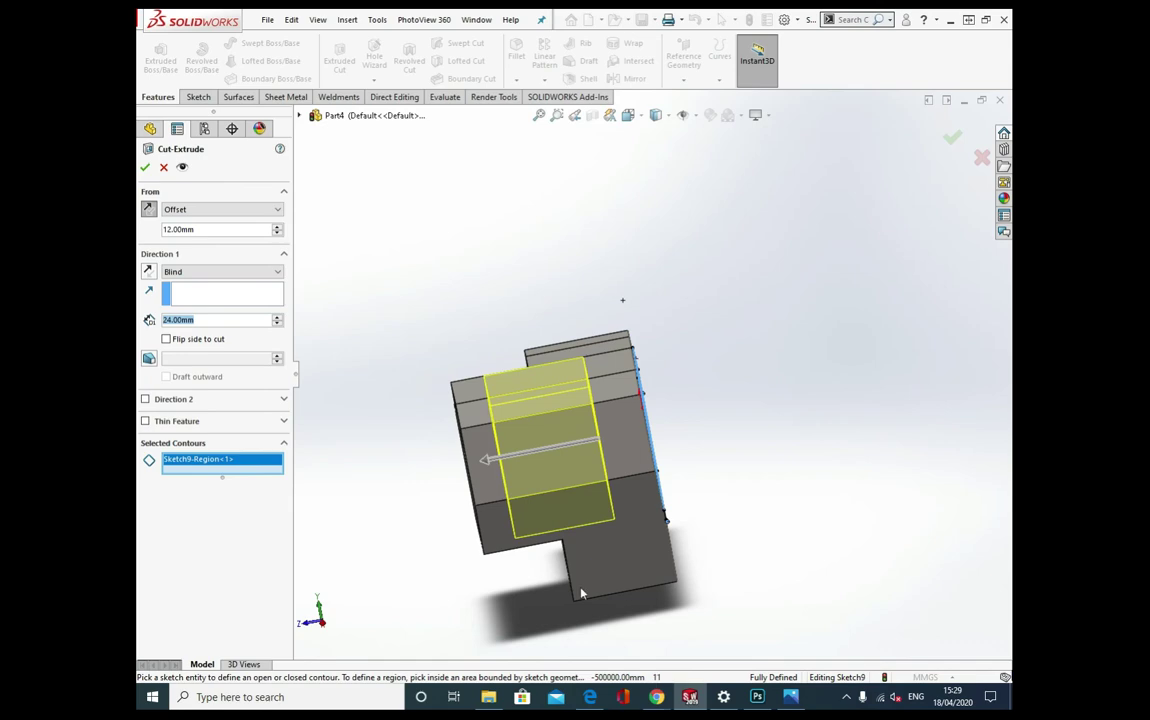
click(655, 696)
scroll(785, 469, down, 3)
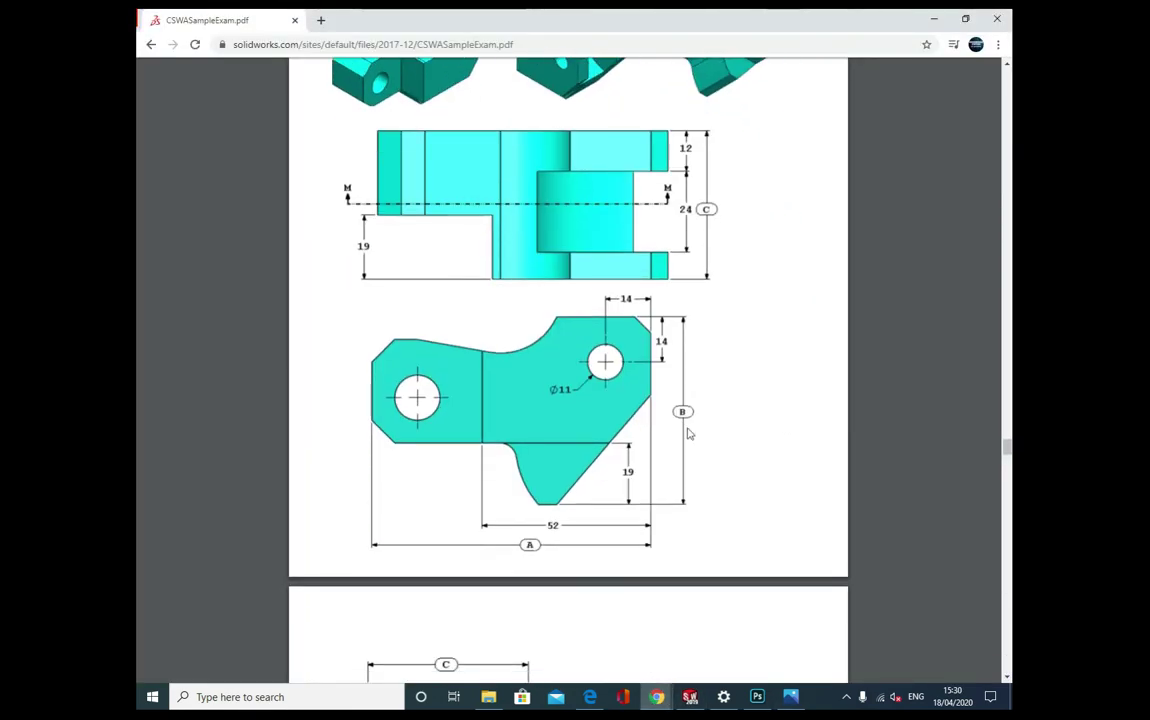
scroll(660, 442, up, 2)
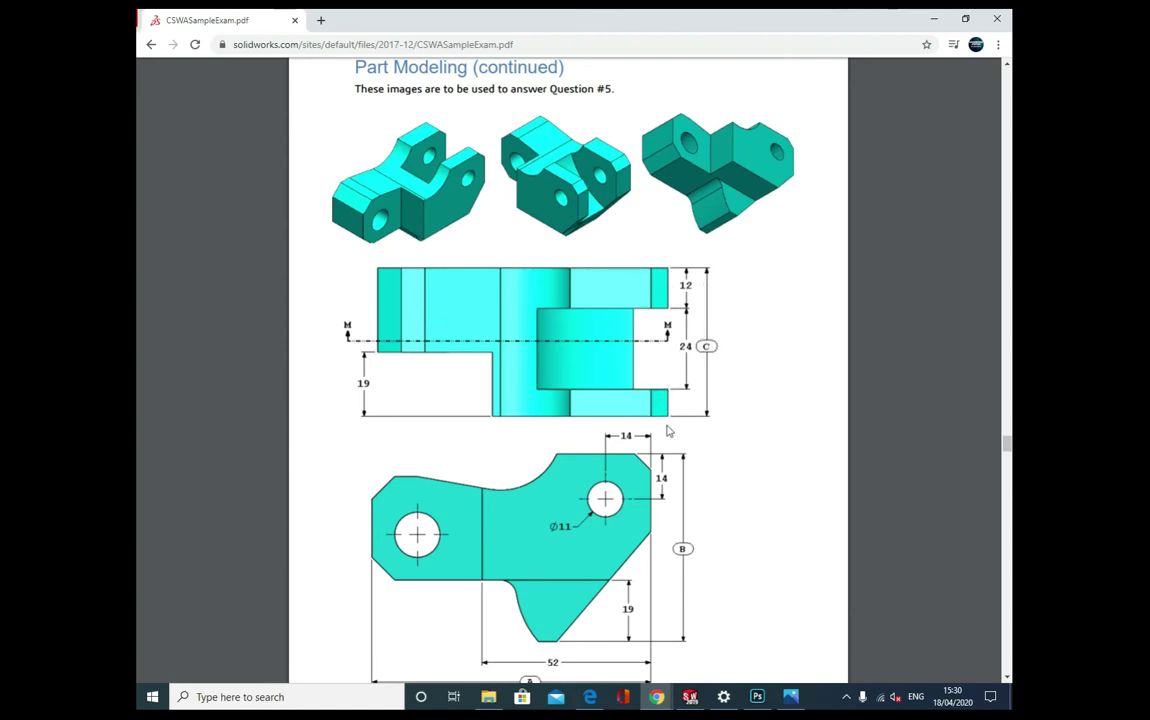
click(690, 697)
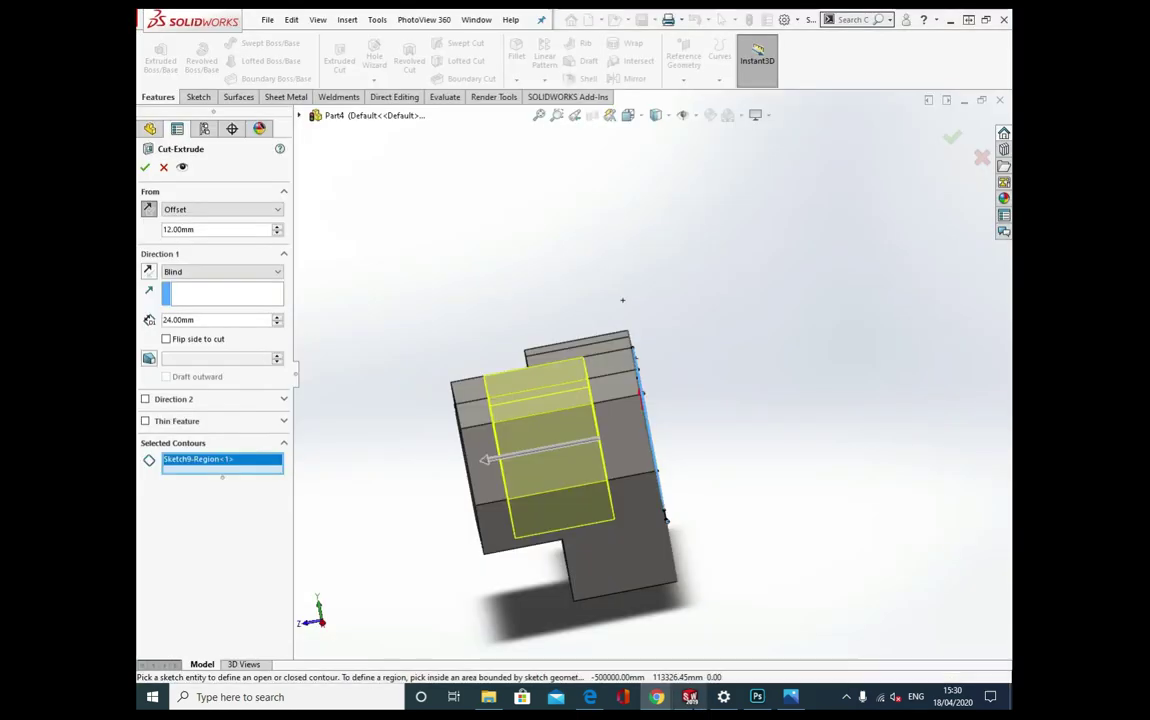
click(145, 168)
middle_drag(484, 295, 449, 425)
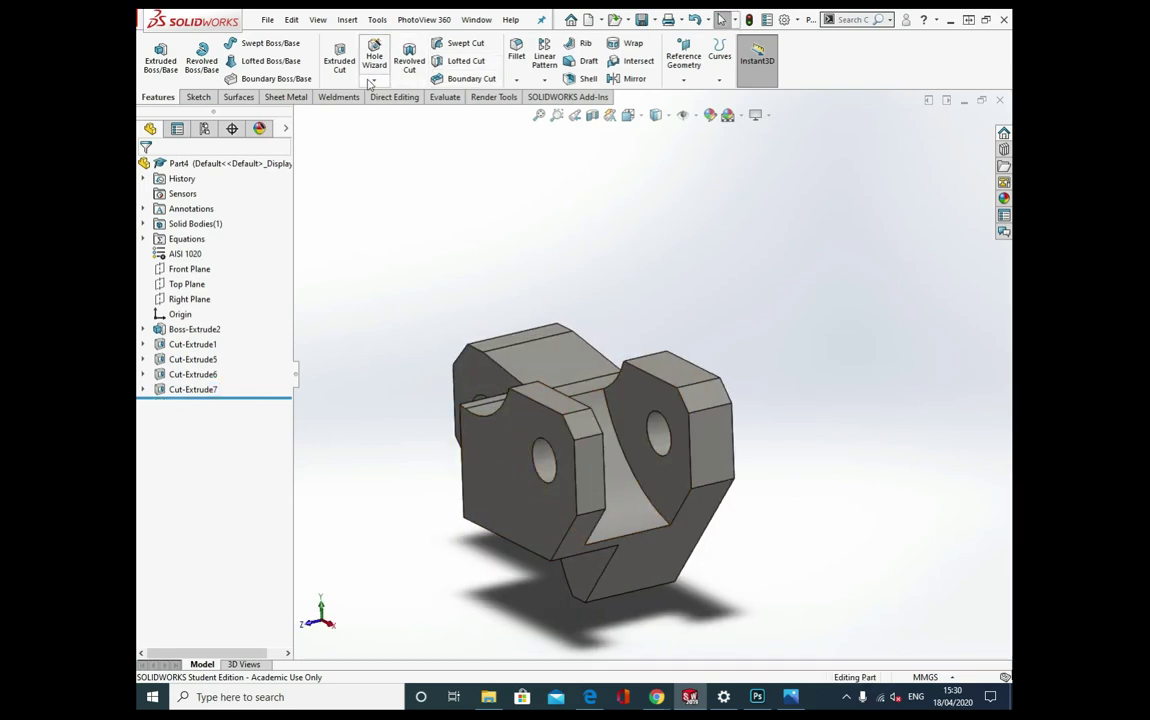
Measure the thickness of the front side wall beside the pocket along its short chamfer edge
click(444, 97)
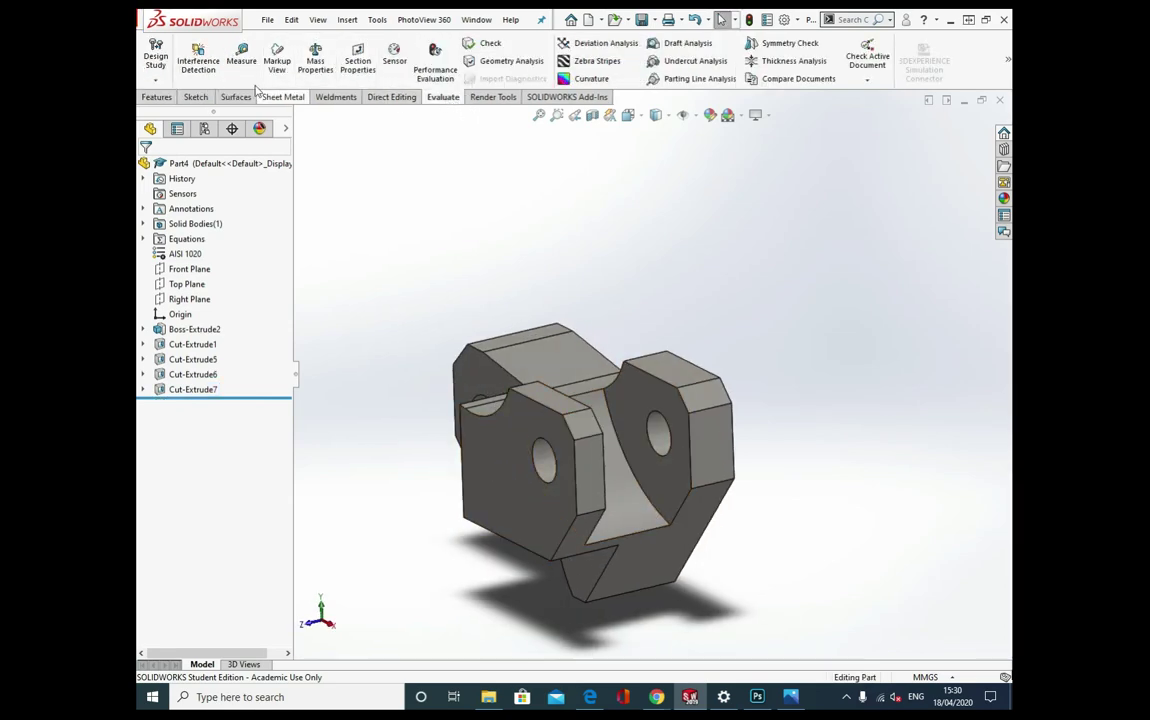
click(241, 58)
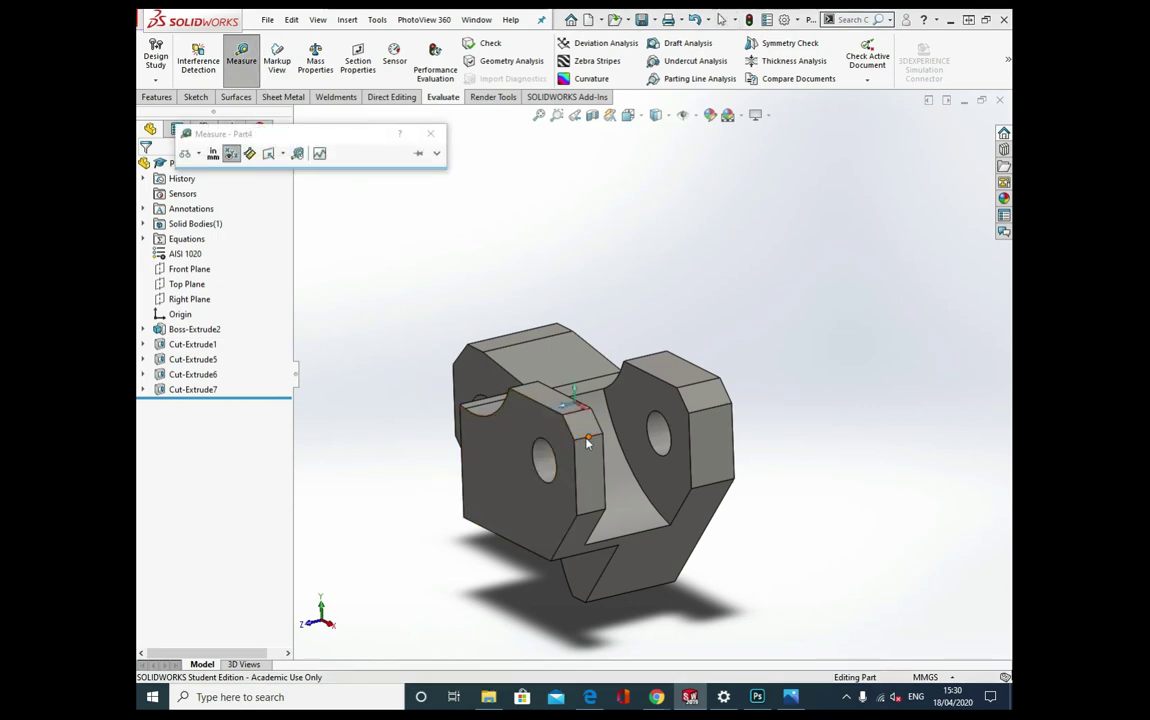
click(590, 438)
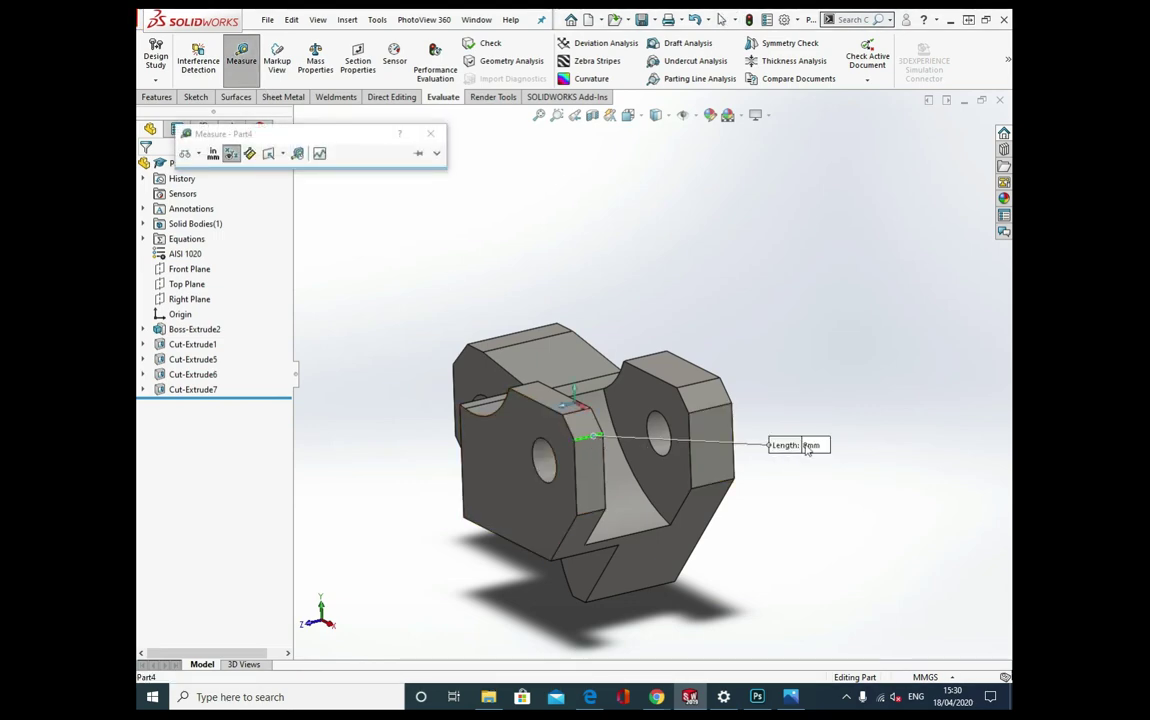
key(Escape)
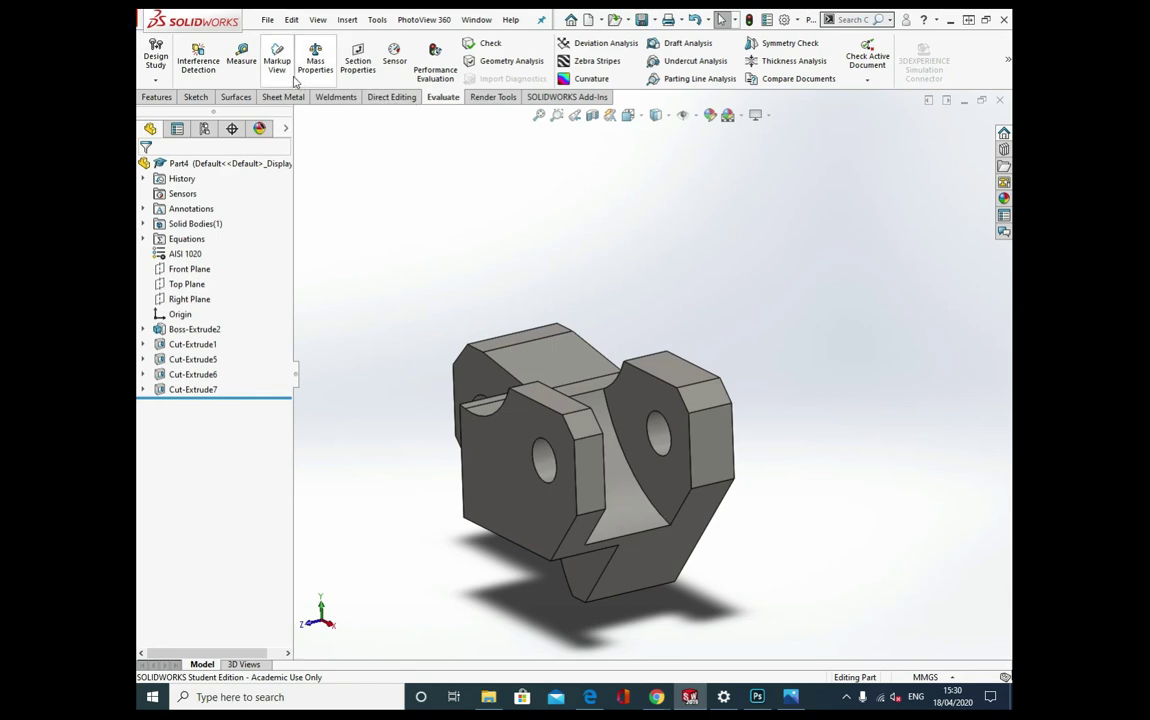
Evaluate the part's mass properties to read its mass in grams, and close the report
click(315, 62)
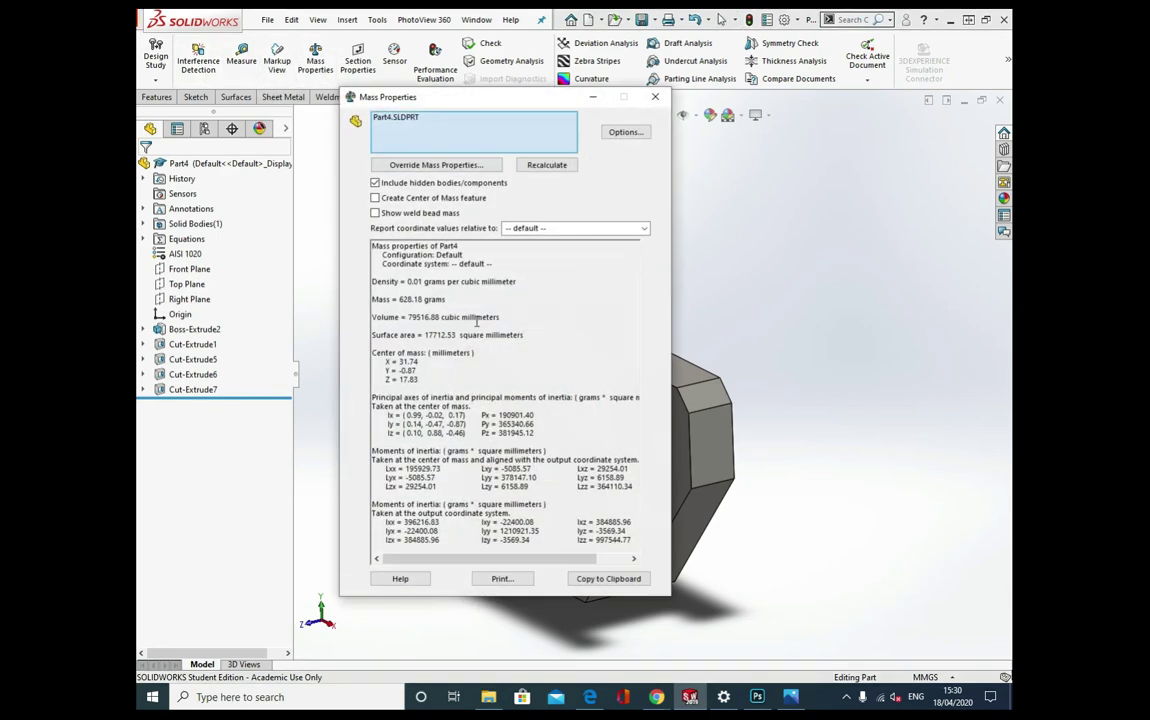
drag(461, 302, 426, 299)
click(491, 308)
click(656, 96)
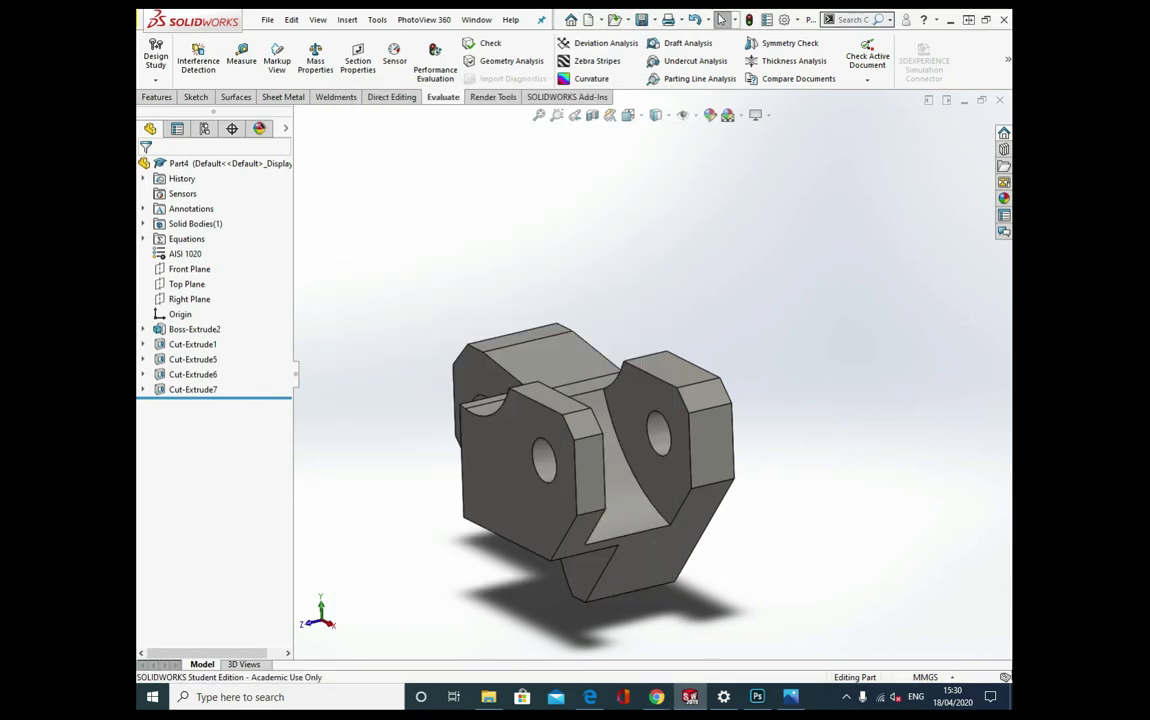